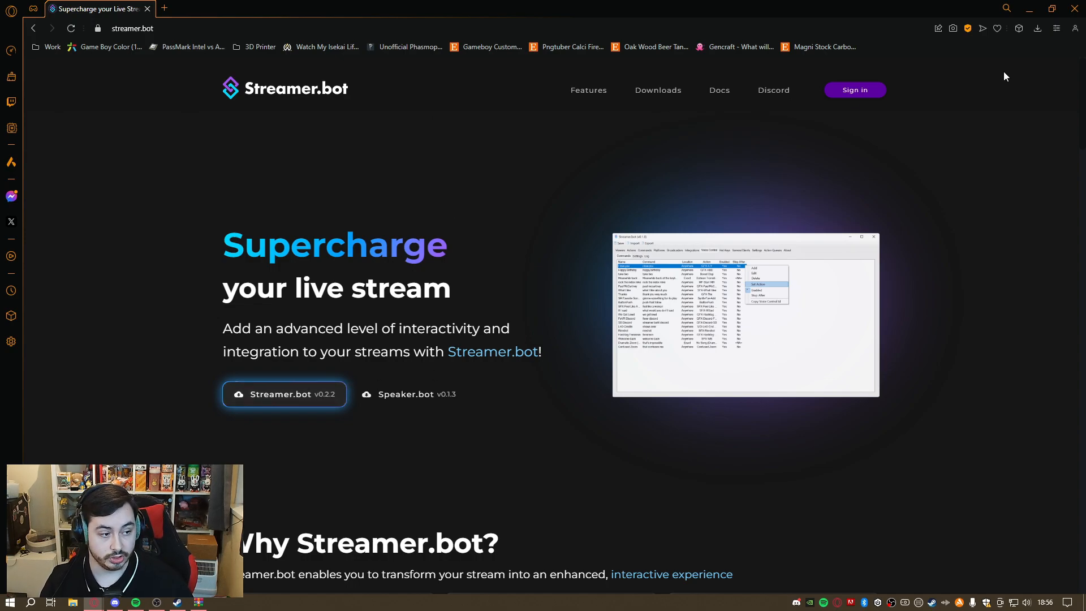
Close the browser and reposition the StreamerBot folder on the desktop.
click(1070, 9)
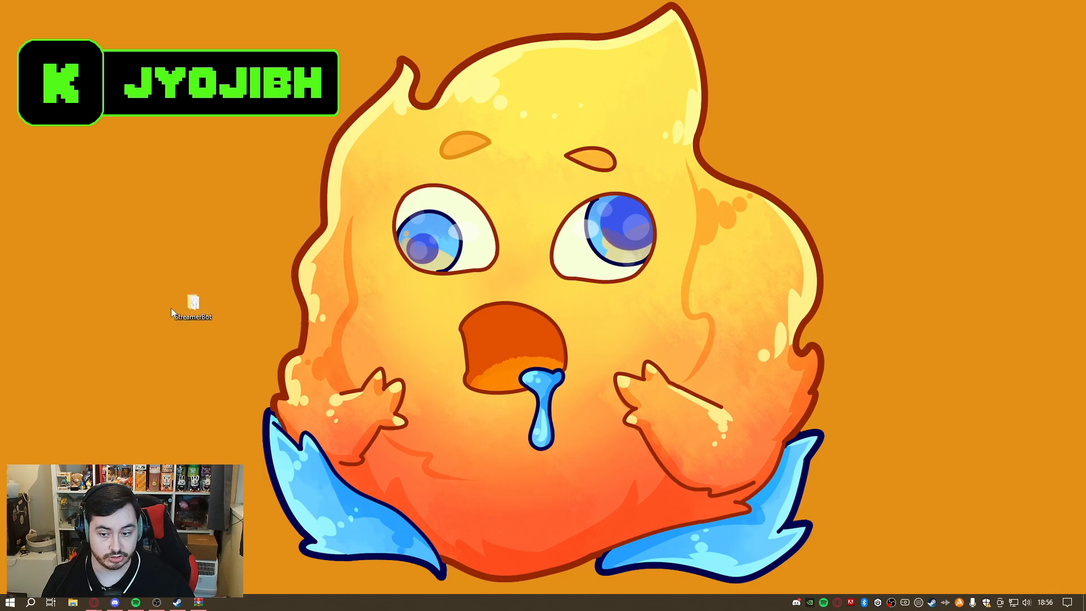
drag(171, 308, 278, 224)
drag(215, 250, 216, 257)
click(225, 299)
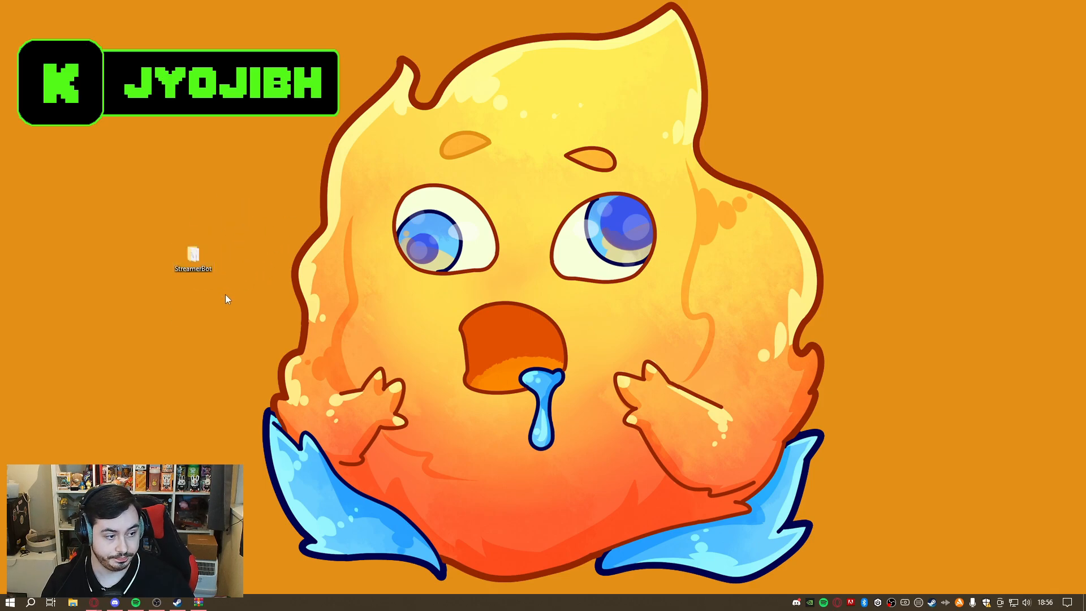
Launch the Streamer.bot application from the StreamerBot desktop folder, put the folder window away and reposition the application window.
double_click(195, 259)
scroll(440, 339, down, 20)
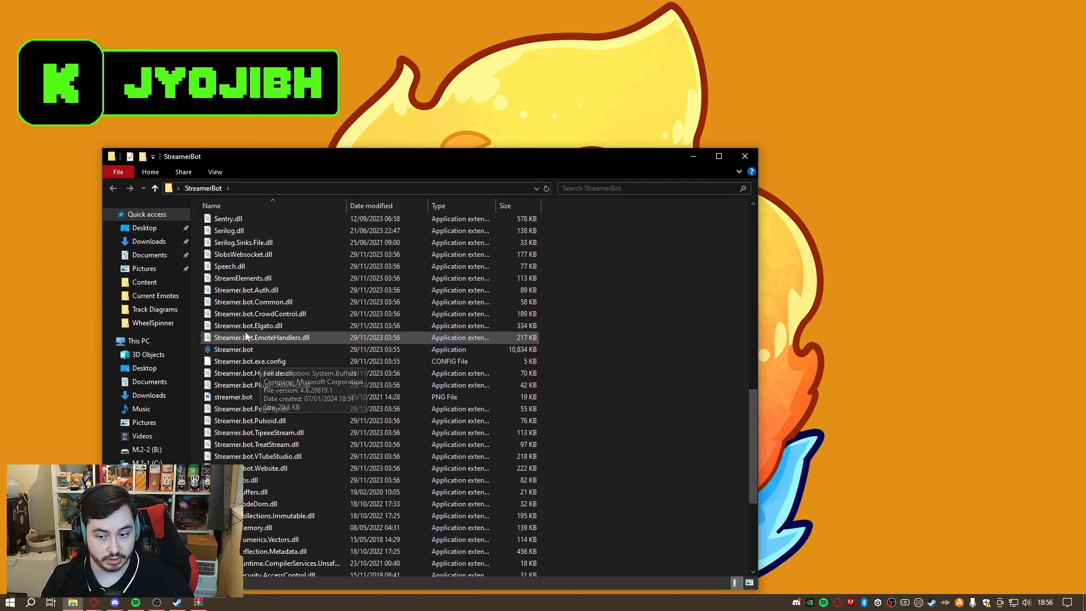
double_click(245, 351)
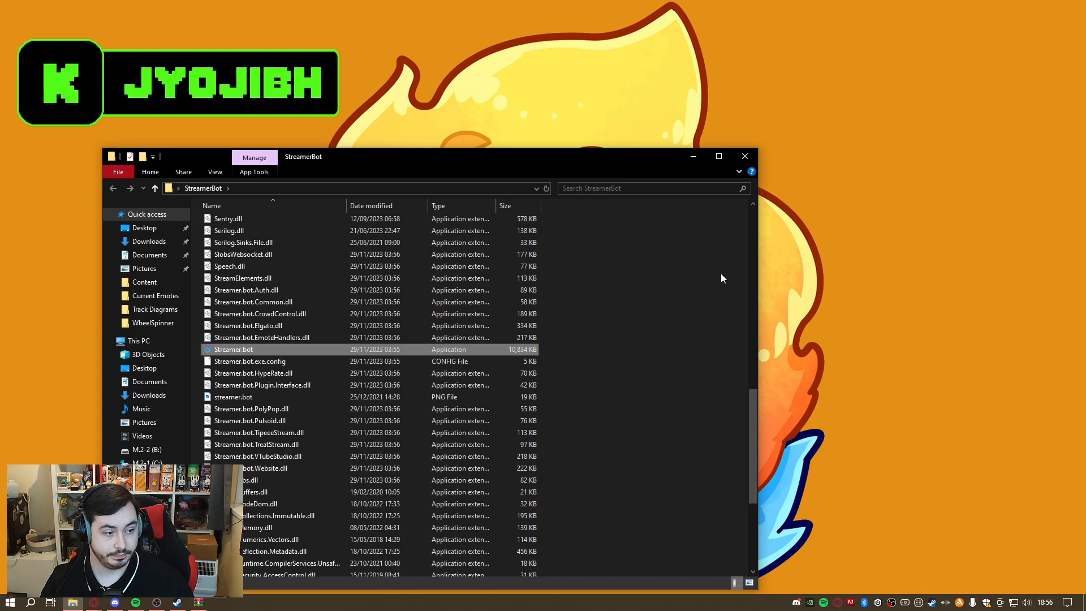
click(694, 161)
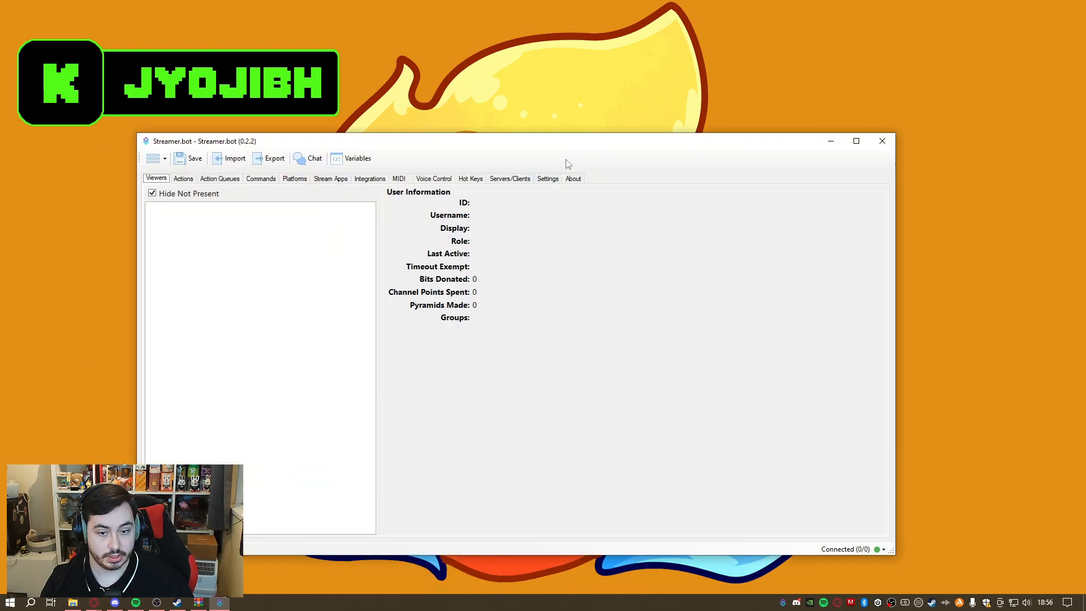
drag(574, 146, 627, 145)
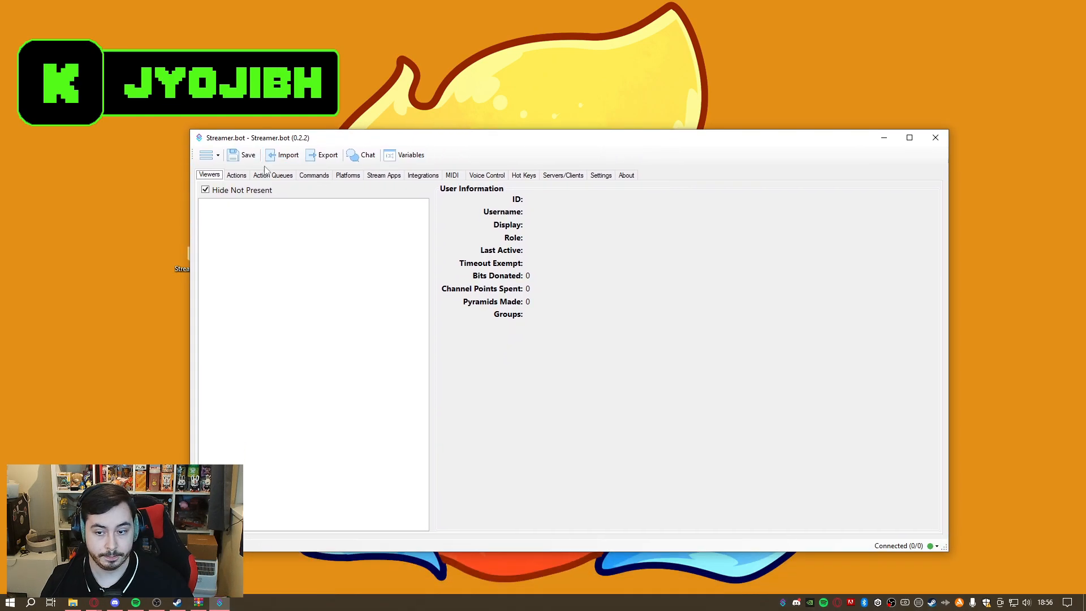
Look through Streamer.bot's actions, action queues, commands, platforms and stream apps sections.
click(237, 176)
click(269, 177)
click(313, 176)
click(348, 175)
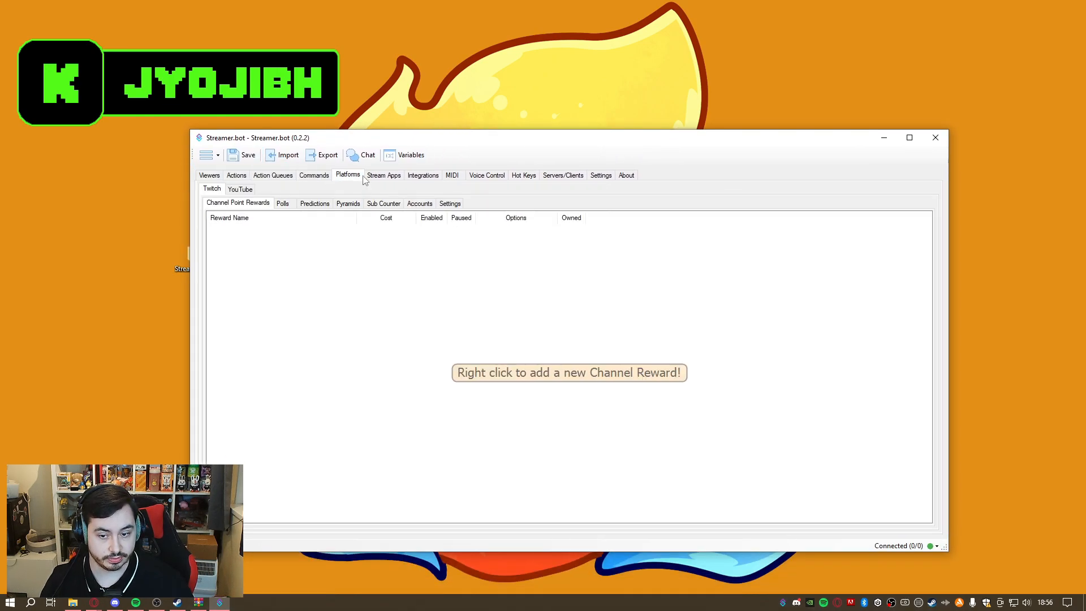
click(390, 176)
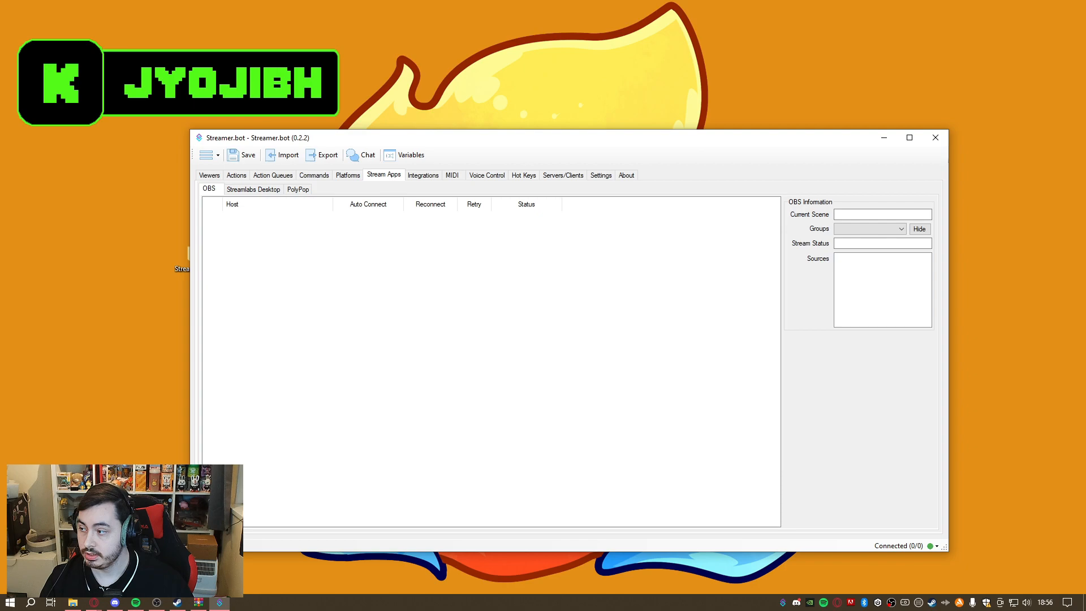
Switch to the browser and view the Sehelitar/Kick.bot repository on GitHub.
key(alt+Tab)
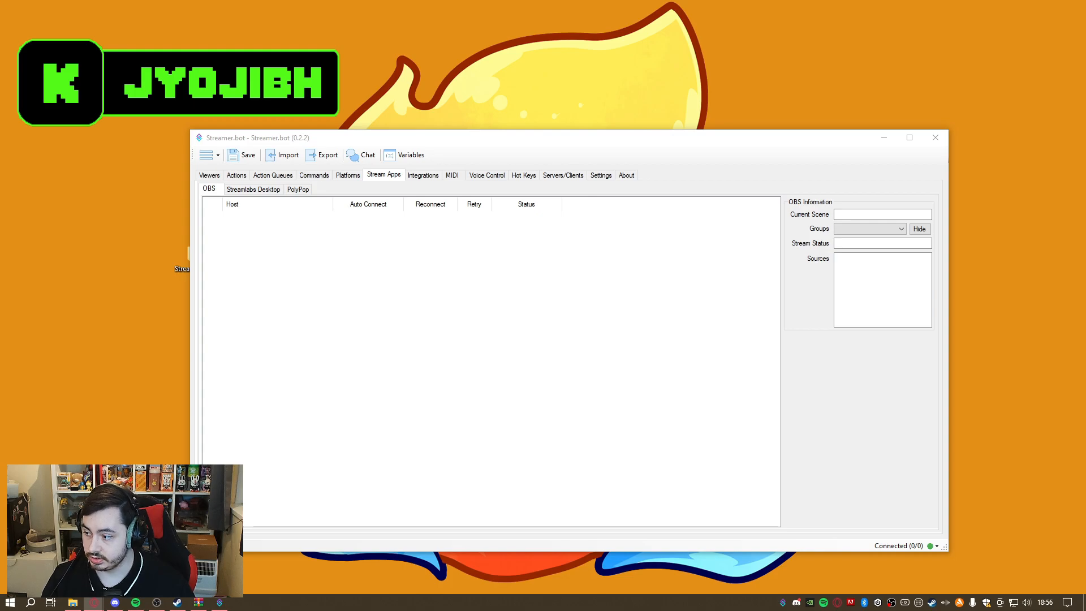
key(alt+Tab)
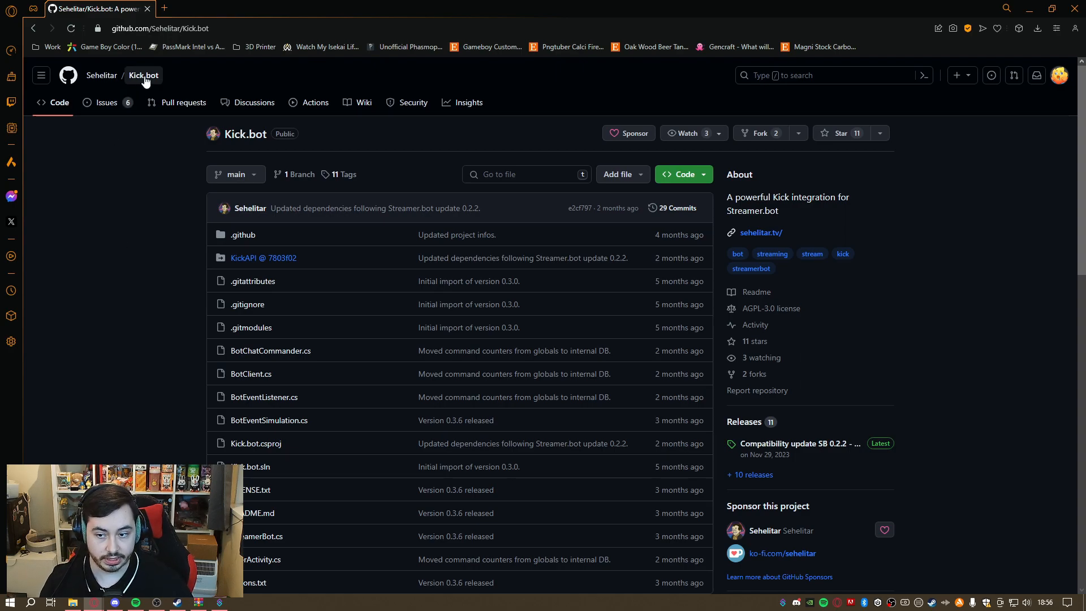
mouse_move(96, 82)
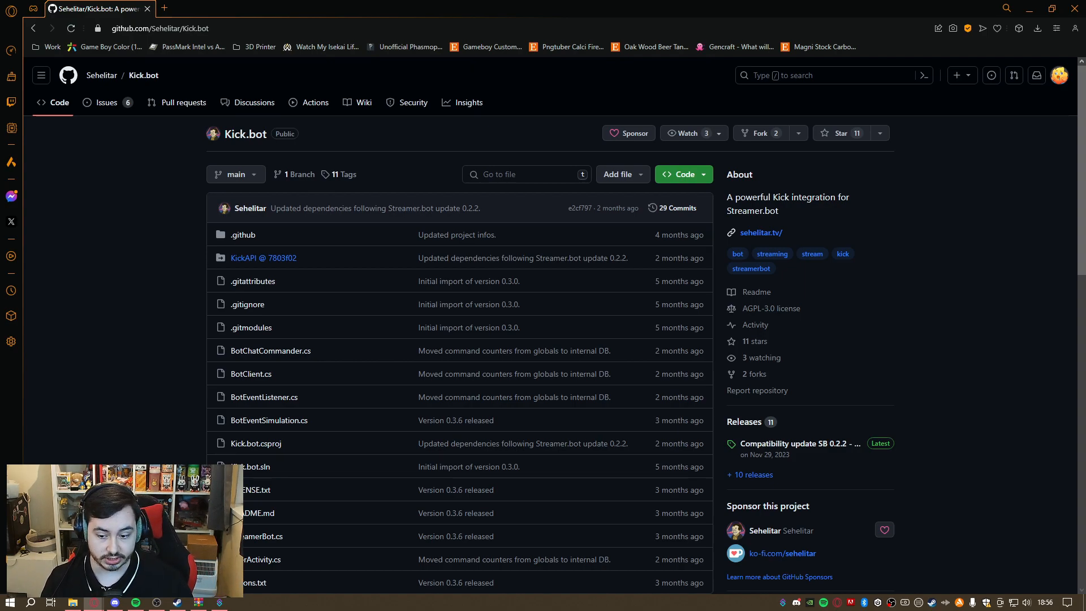
Switch back to Streamer.bot to check its supported platforms and show the list of actions.
click(220, 602)
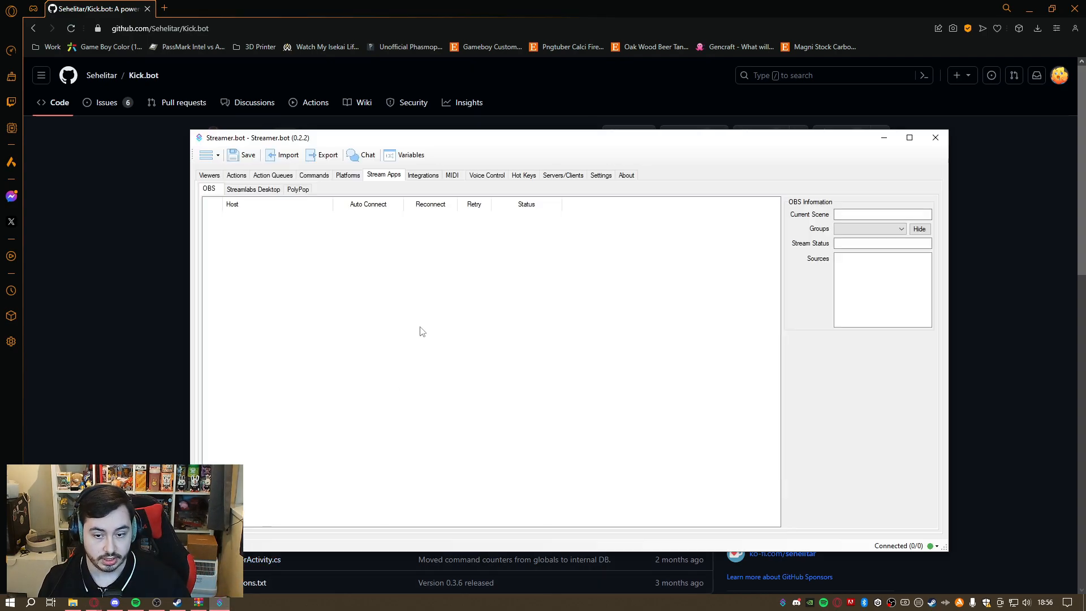
click(347, 176)
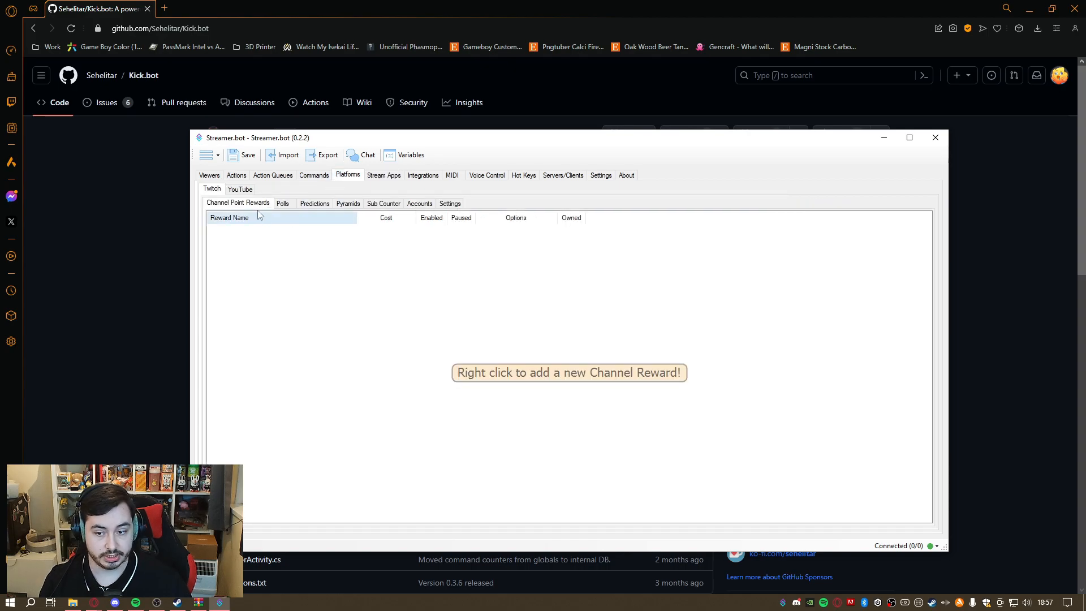
click(236, 176)
Open the latest Kick.bot release on GitHub, the compatibility update for SB 0.2.2, and download Kick.bot-v0.3.8.zip.
click(137, 191)
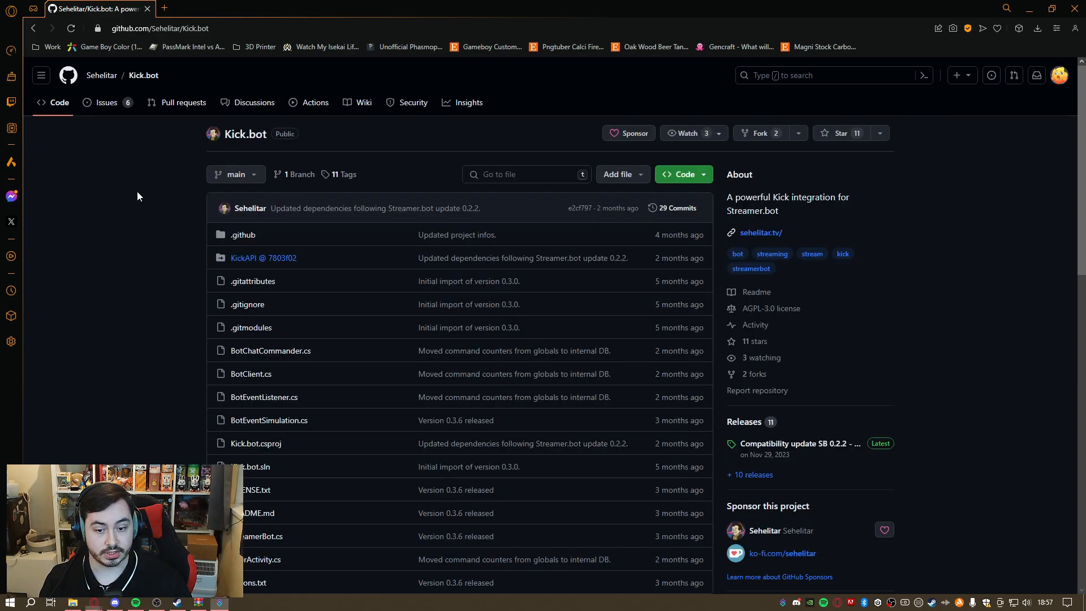
scroll(114, 202, down, 1)
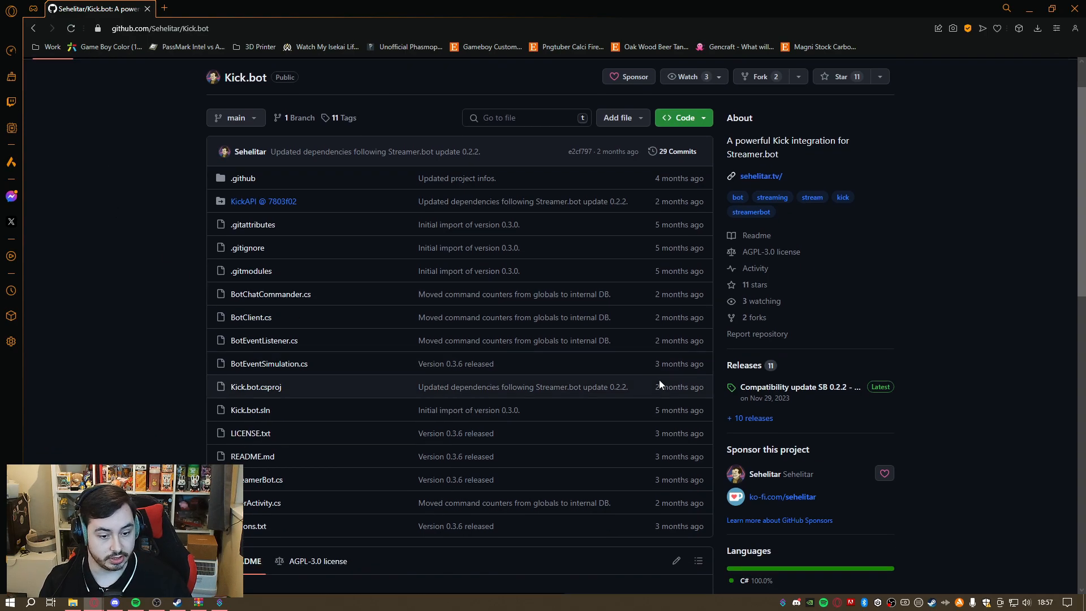
click(790, 389)
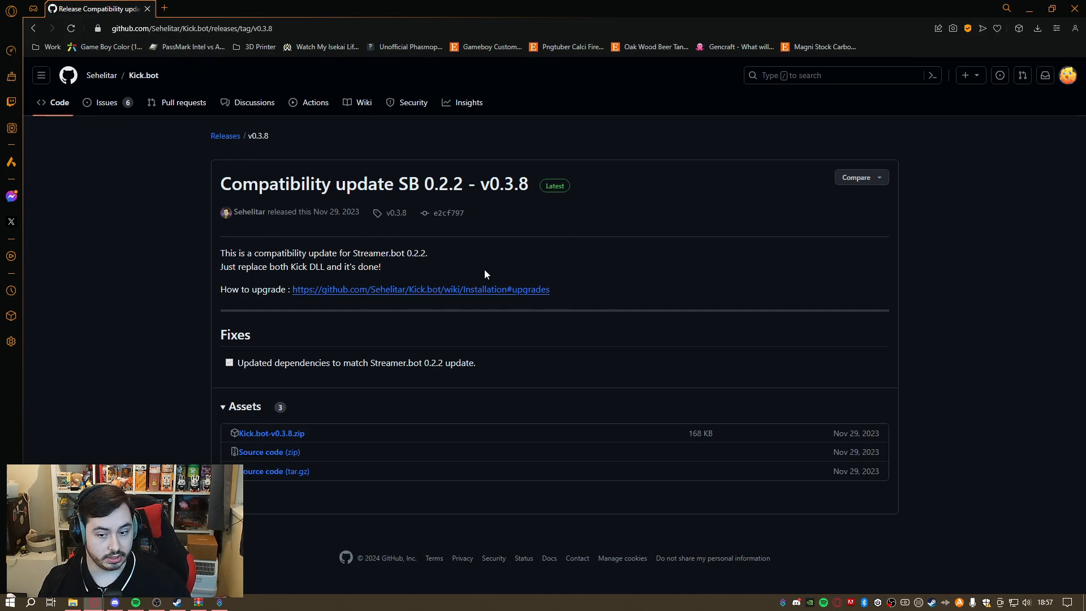
click(33, 28)
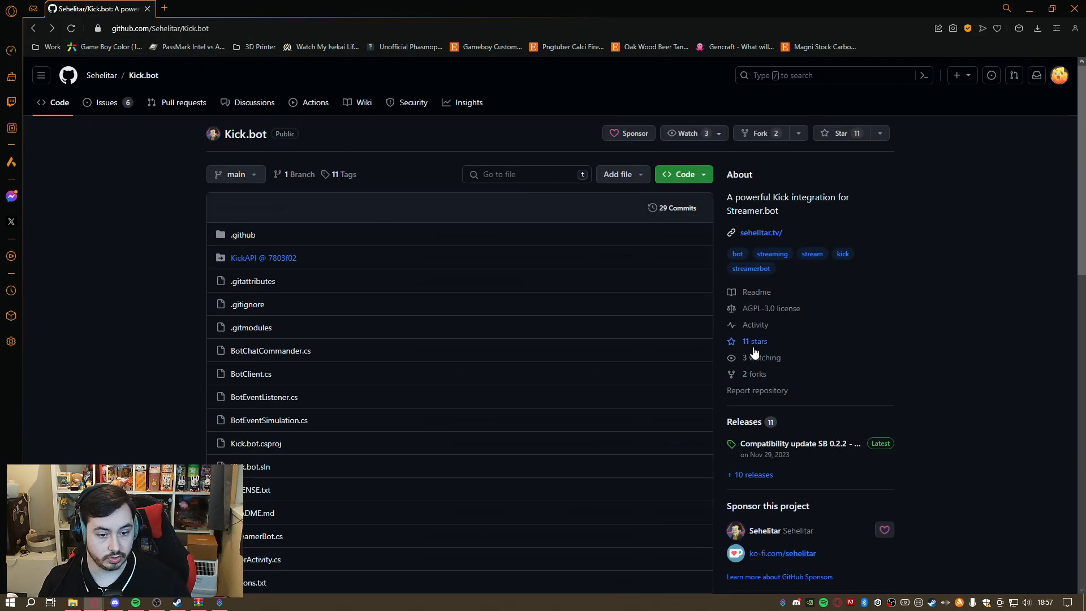
click(766, 444)
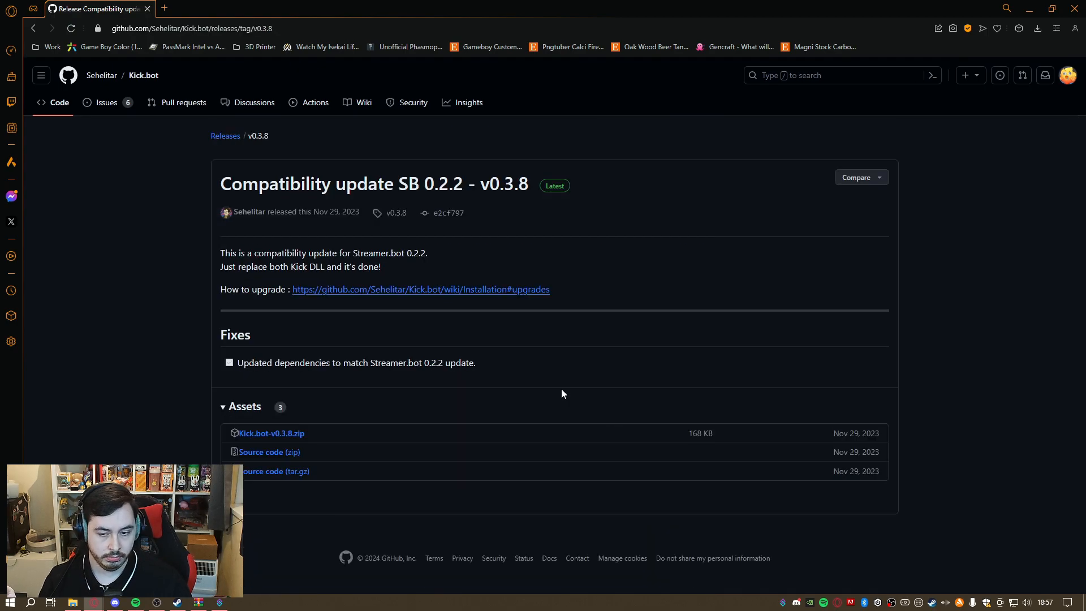
click(281, 439)
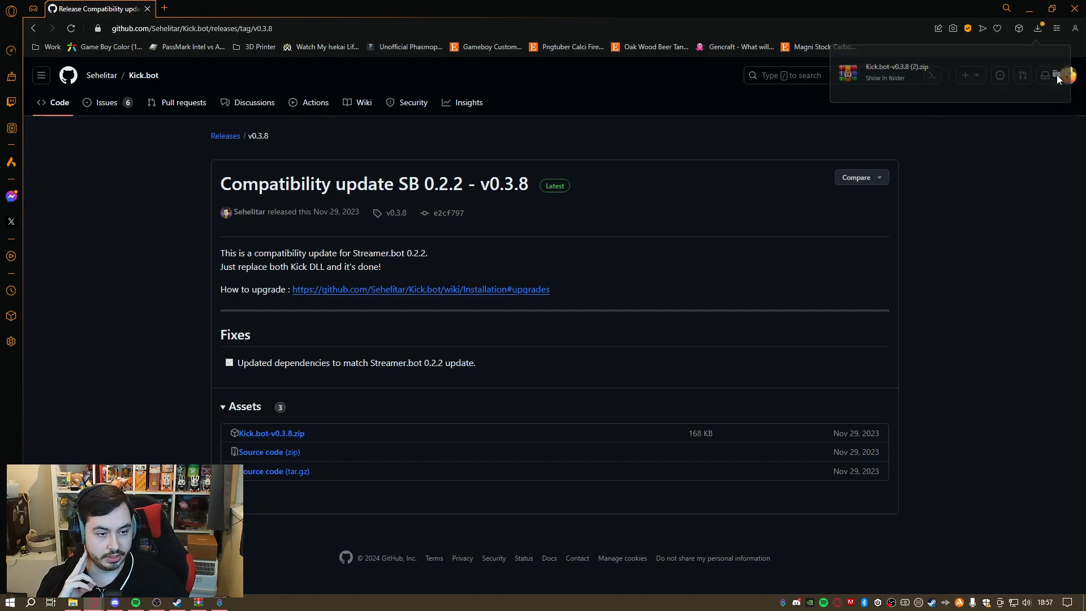
Open the Kick.bot-v0.3.8 (1) archive from the Downloads folder, dismissing the WinRAR licence notice.
click(1057, 77)
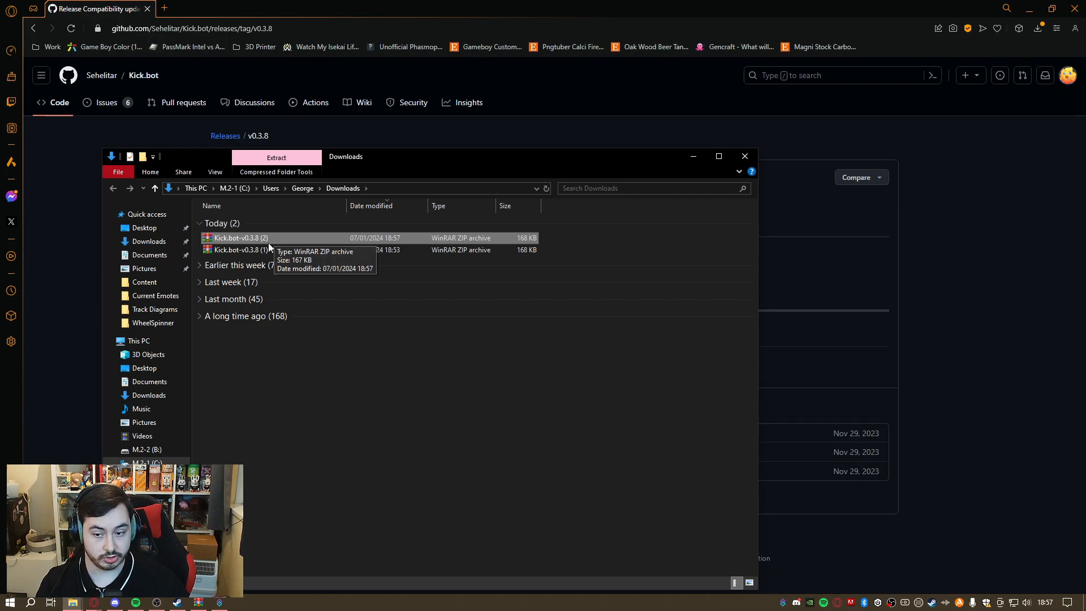
double_click(276, 250)
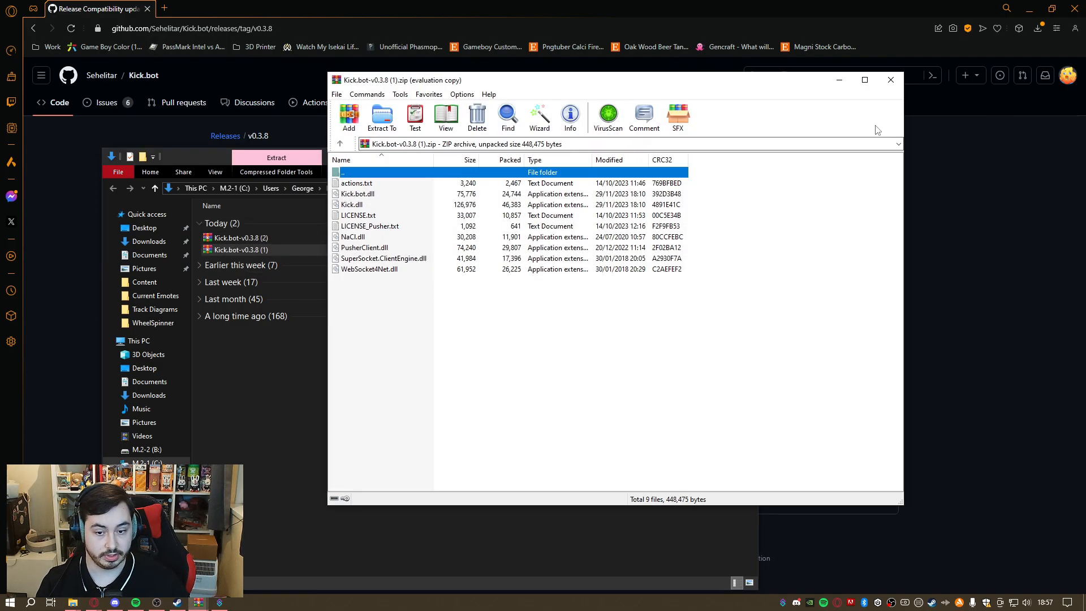
click(1030, 9)
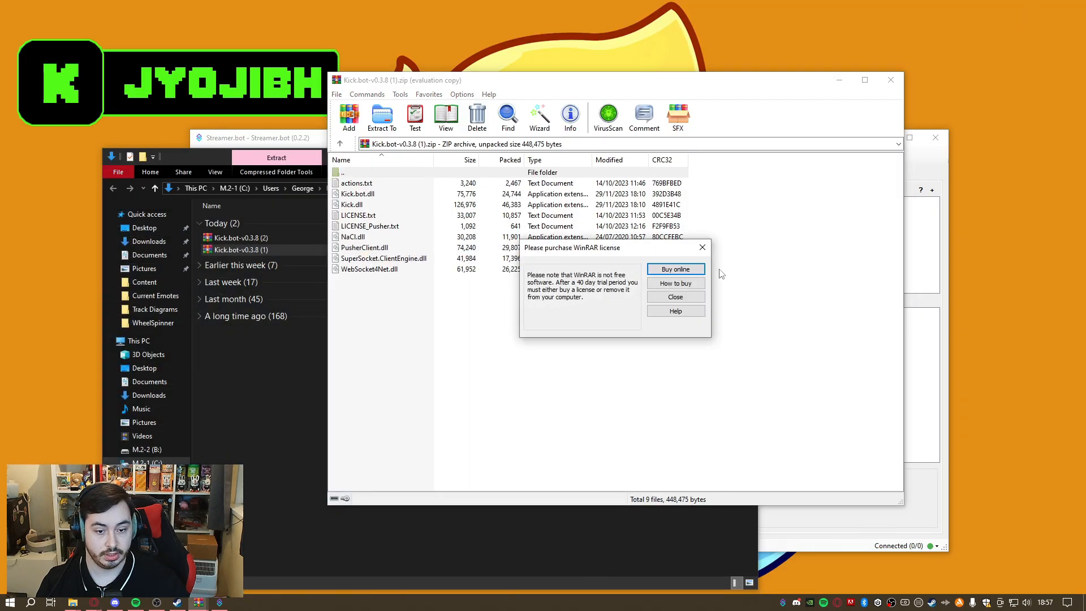
click(702, 247)
Move the Kick.bot archive window aside and close the Downloads folder window.
double_click(321, 161)
drag(649, 85, 826, 92)
click(421, 446)
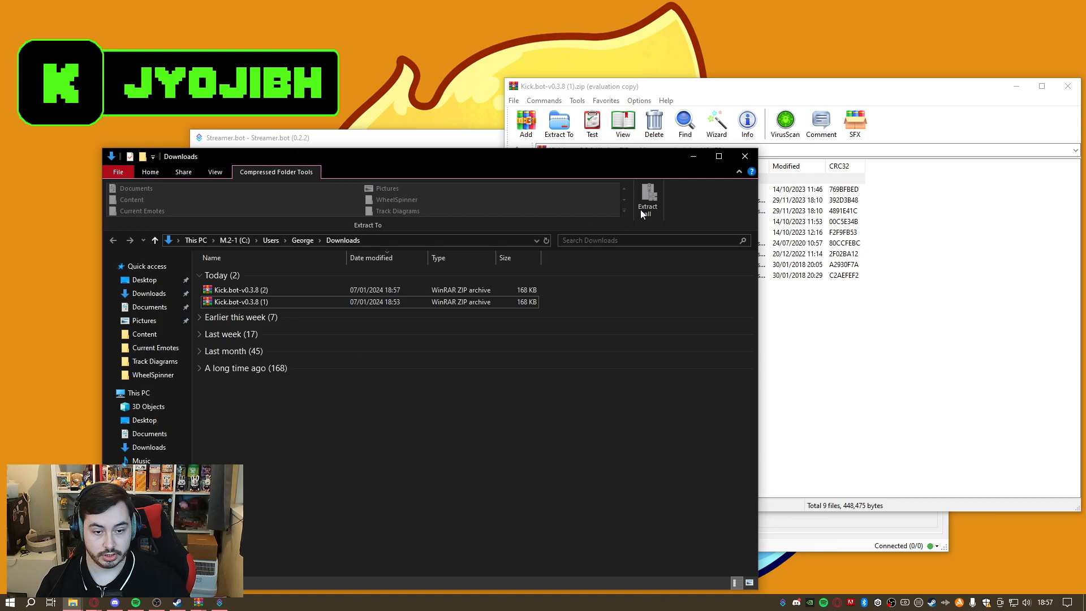
click(746, 156)
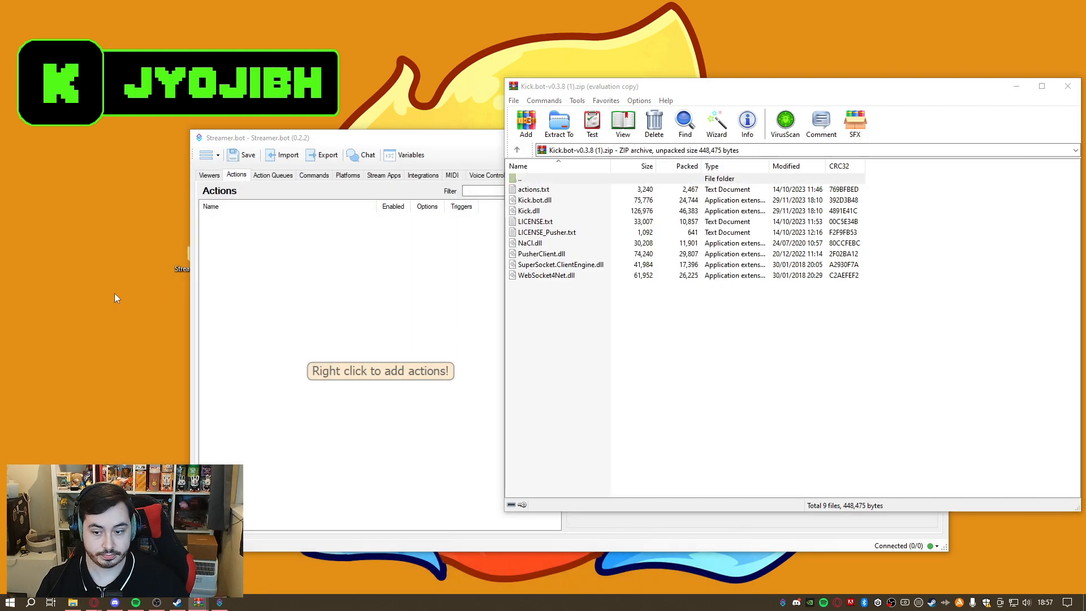
Open the StreamerBot folder from the desktop and arrange its window alongside the Kick.bot archive contents.
double_click(178, 263)
drag(368, 150, 342, 143)
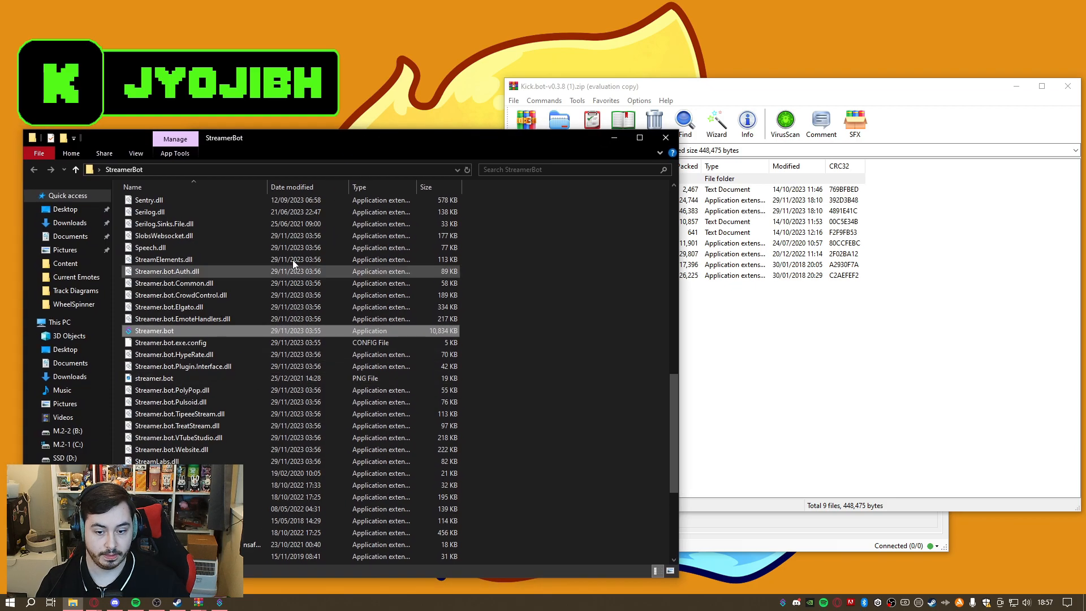
drag(484, 144, 590, 134)
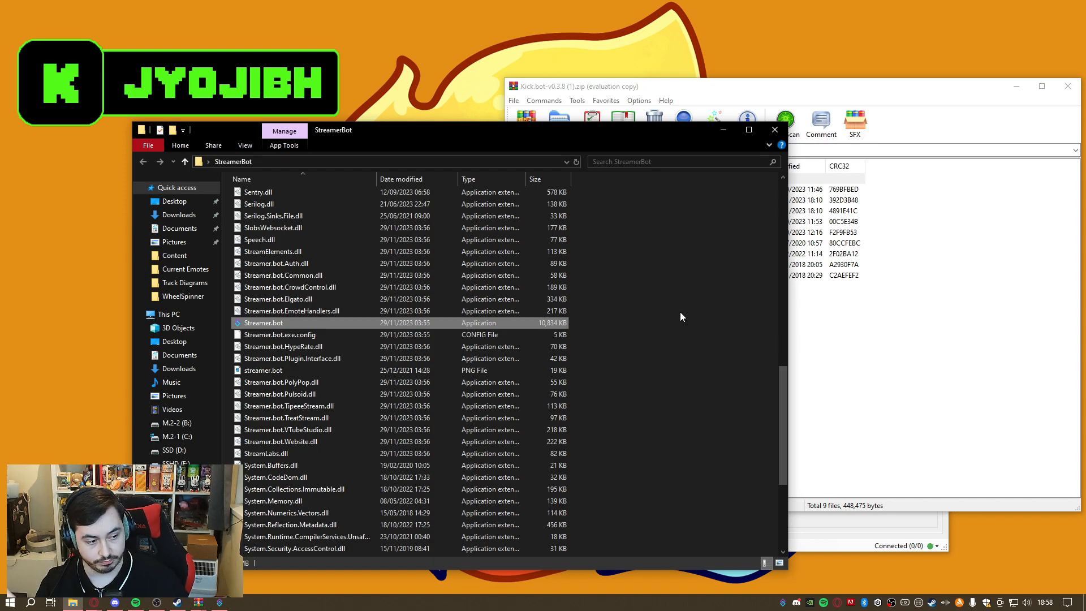
scroll(683, 311, up, 5)
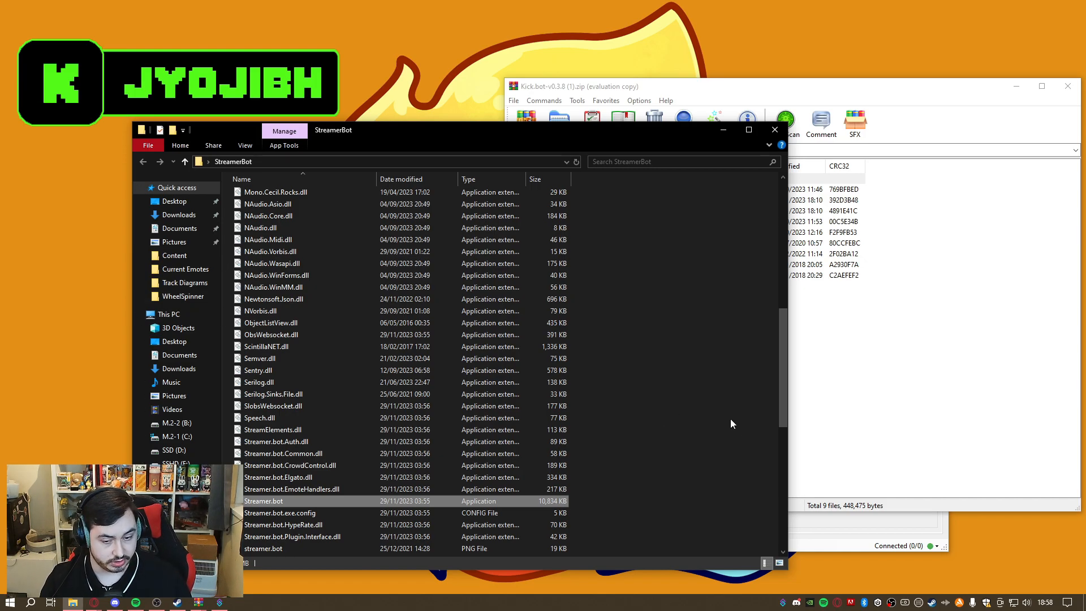
click(813, 385)
click(643, 545)
click(839, 373)
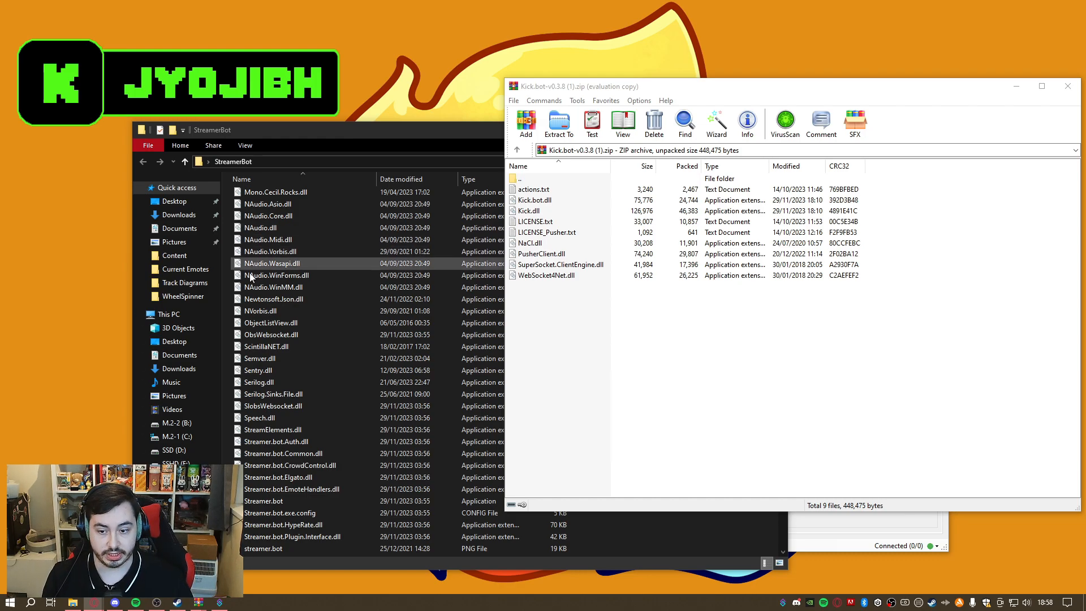
Read the Installation page of the Kick.bot wiki for how to install the files and import actions.txt.
click(225, 601)
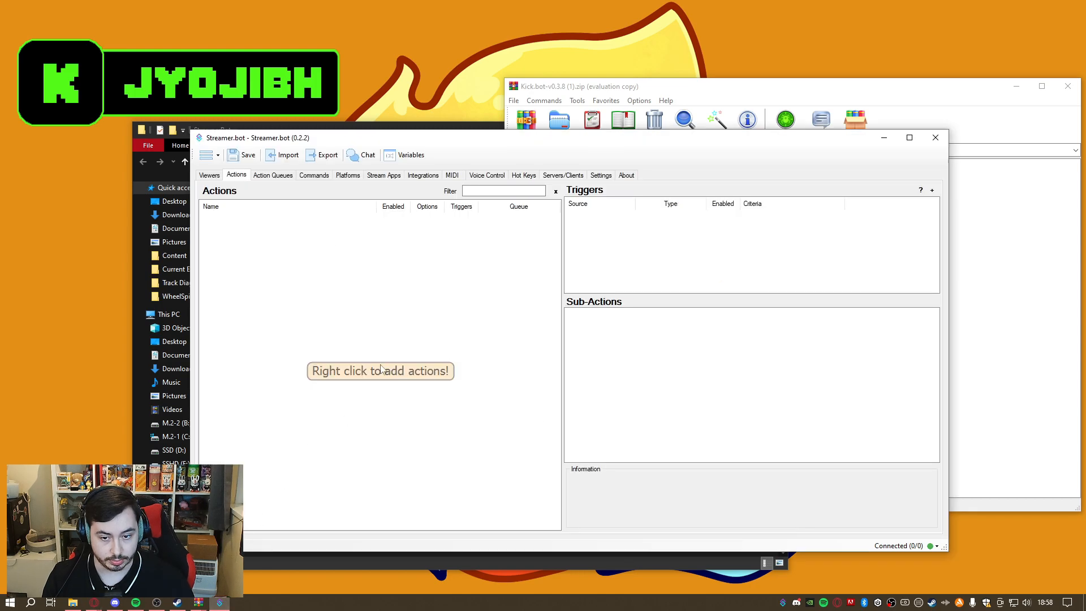
click(961, 418)
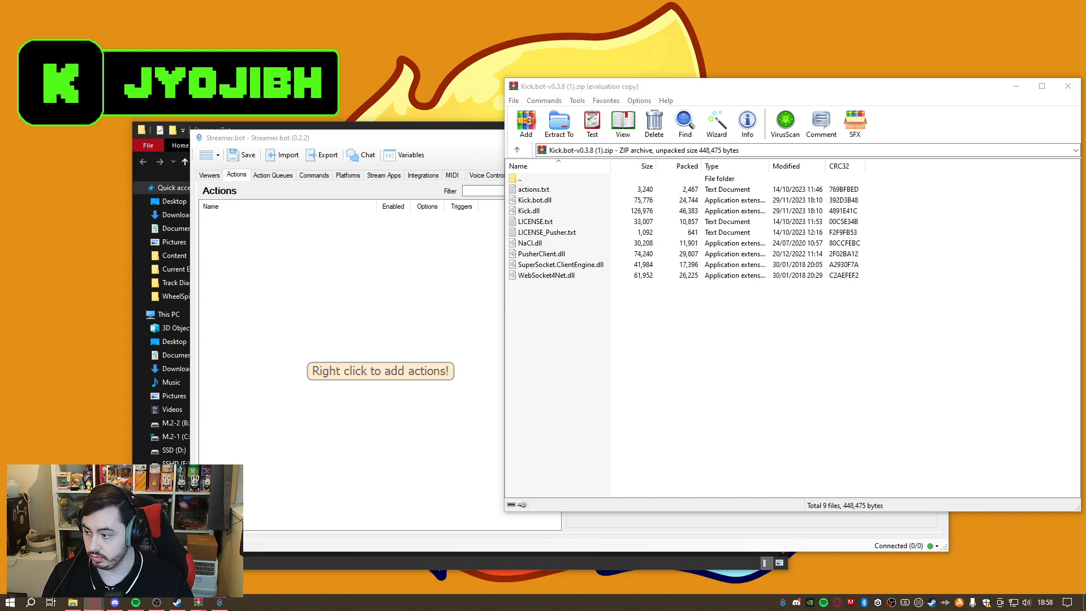
drag(442, 1, 441, 26)
scroll(606, 230, down, 10)
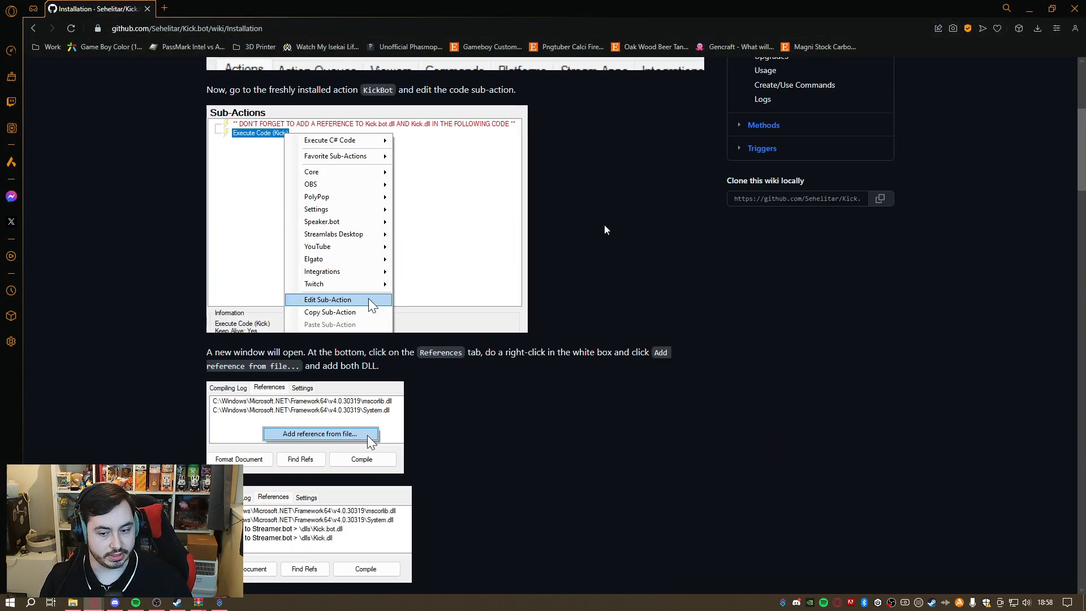
scroll(606, 231, up, 10)
scroll(369, 185, down, 8)
scroll(304, 209, up, 7)
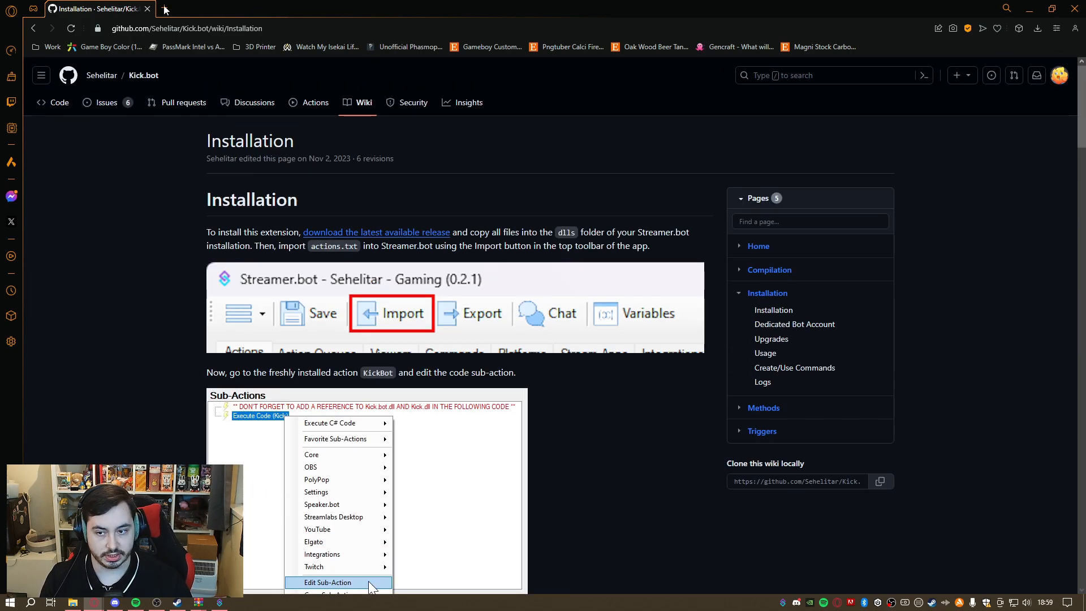
Close the wiki page and the browser, and return to Streamer.bot.
drag(106, 6, 106, 0)
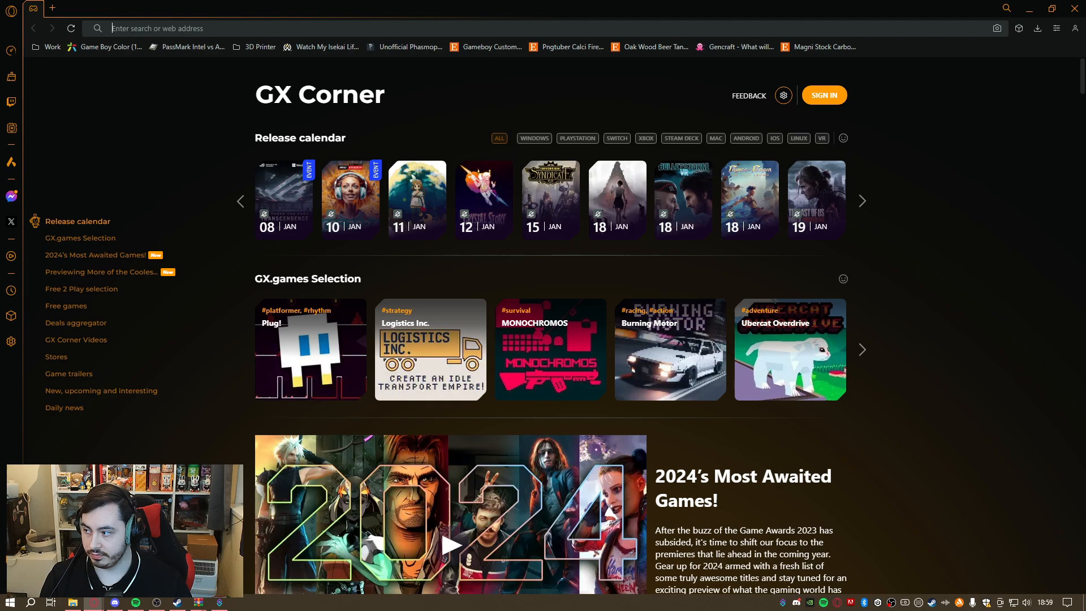
click(1074, 8)
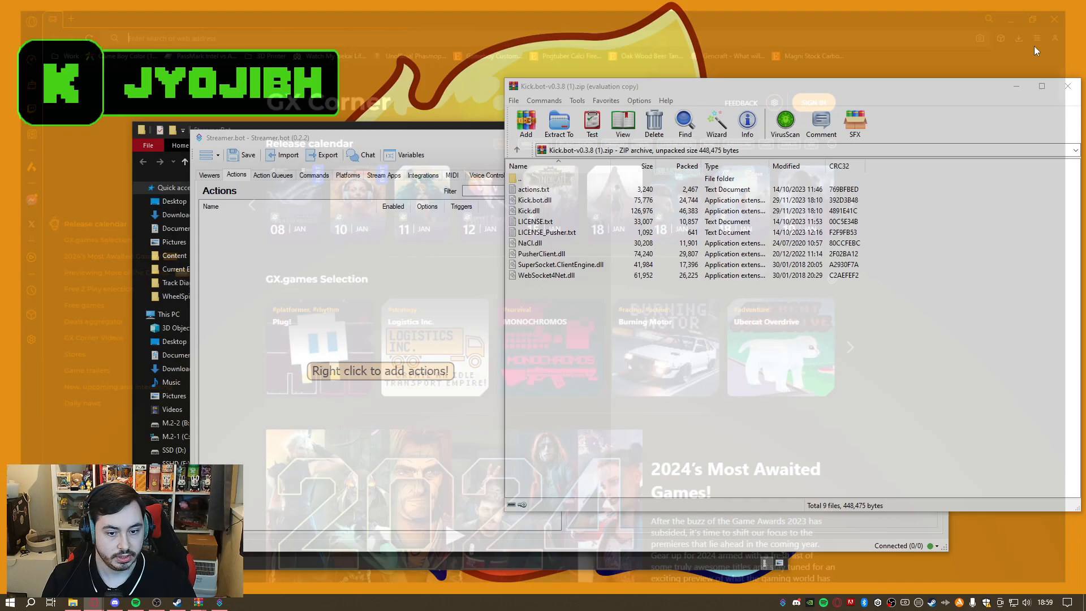
click(395, 348)
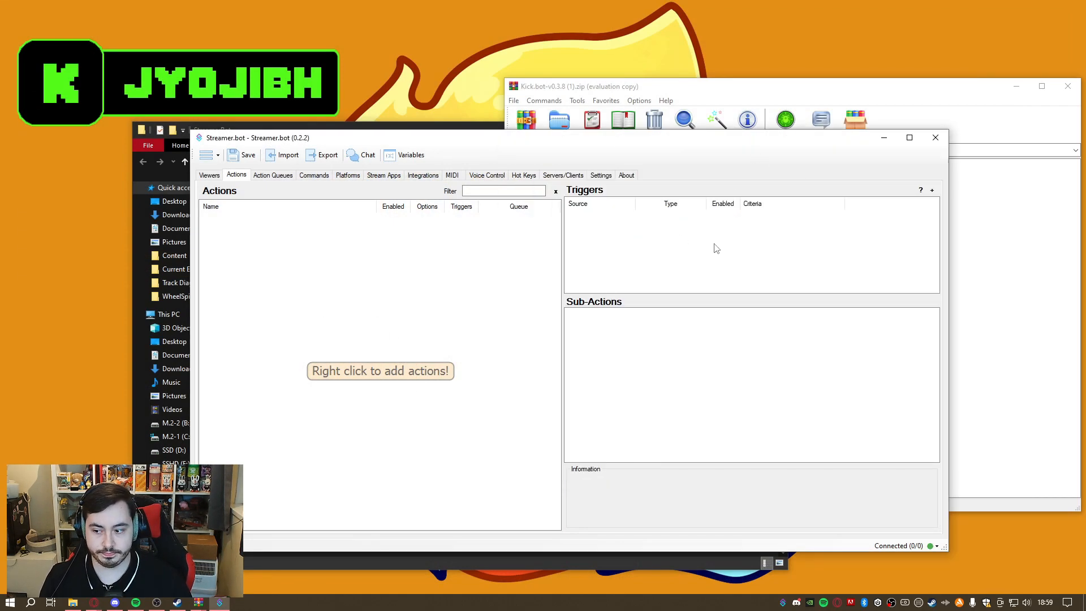
Open the action import dialog in Streamer.bot and copy the full text of actions.txt from the Kick.bot archive.
drag(690, 146, 611, 197)
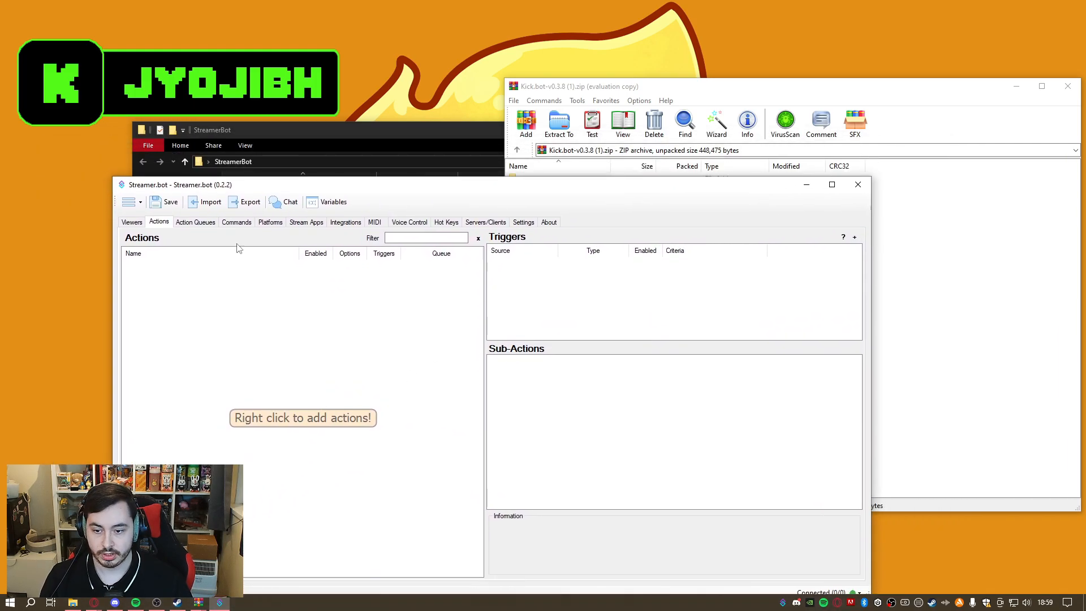
click(207, 202)
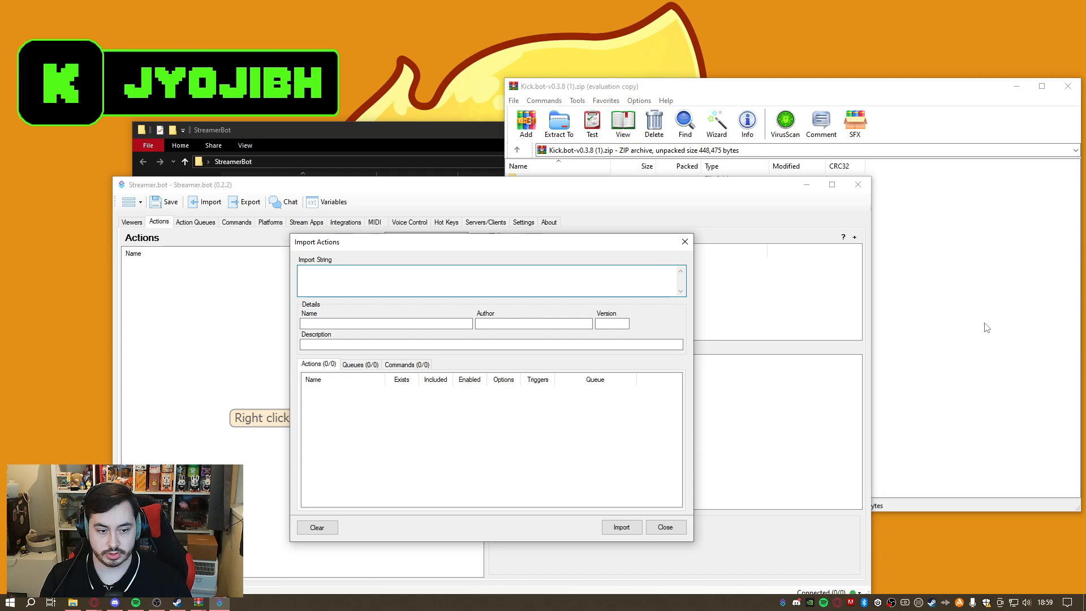
click(902, 335)
double_click(540, 190)
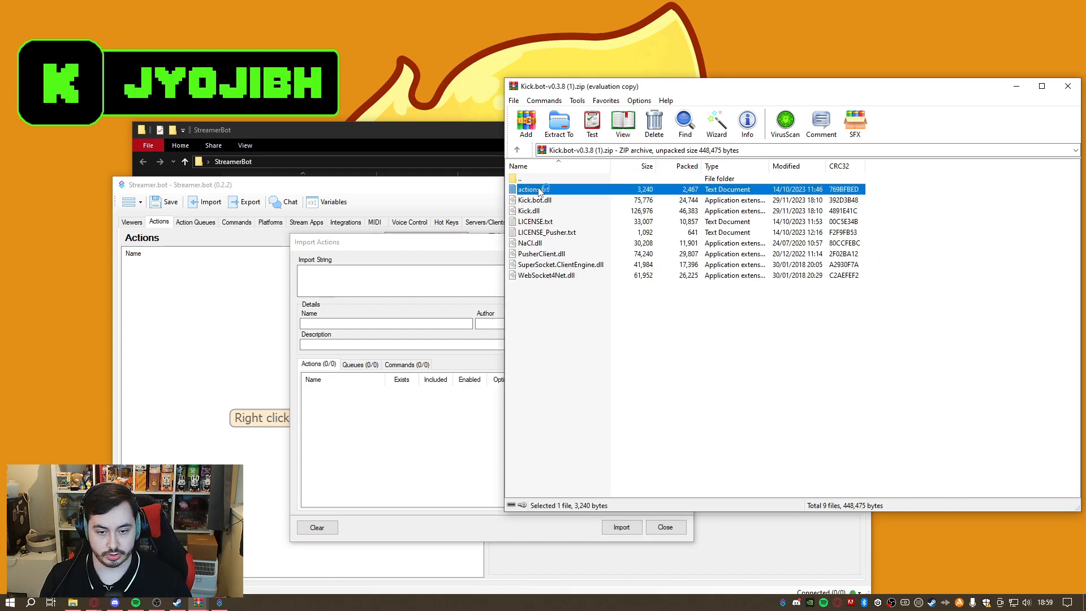
drag(403, 154, 411, 132)
click(447, 258)
key(ctrl+a)
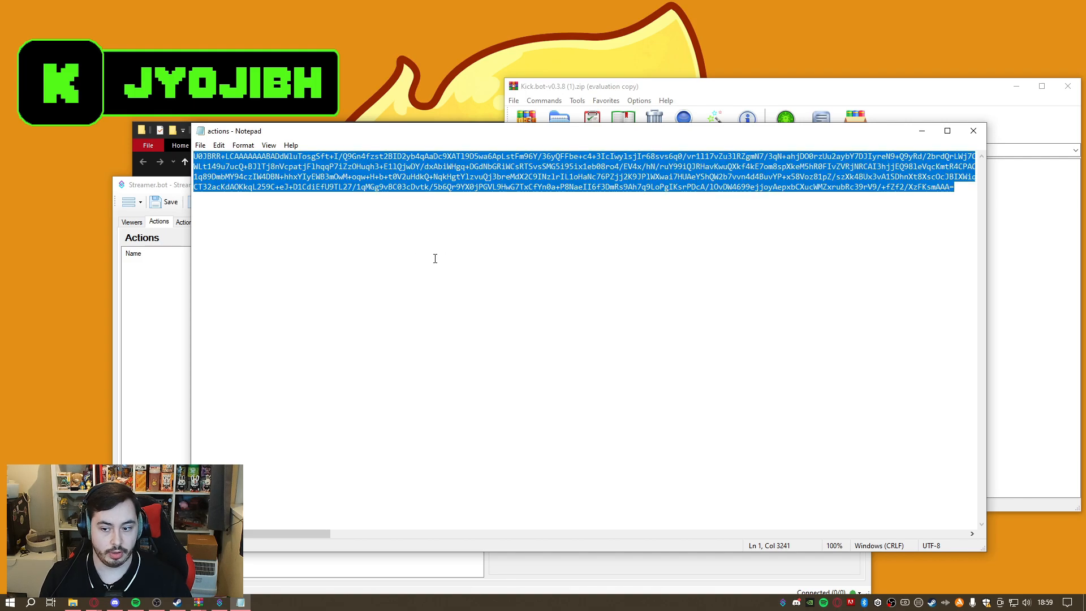
Paste the actions.txt text as the import string, import the Kick.bot action and select it in the actions list.
click(170, 310)
click(383, 284)
key(ctrl+v)
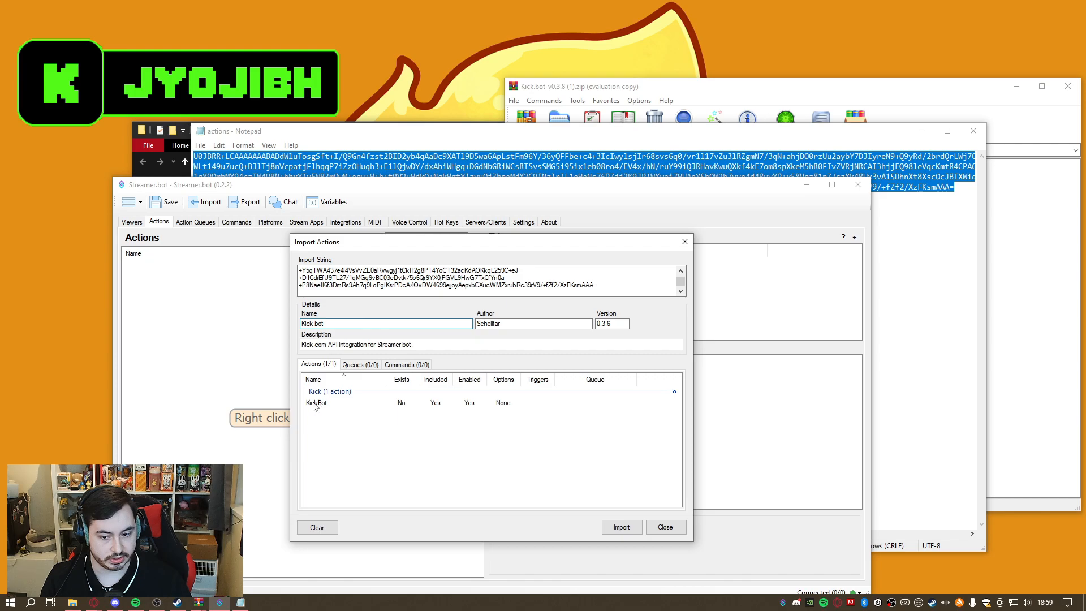
click(616, 531)
click(189, 279)
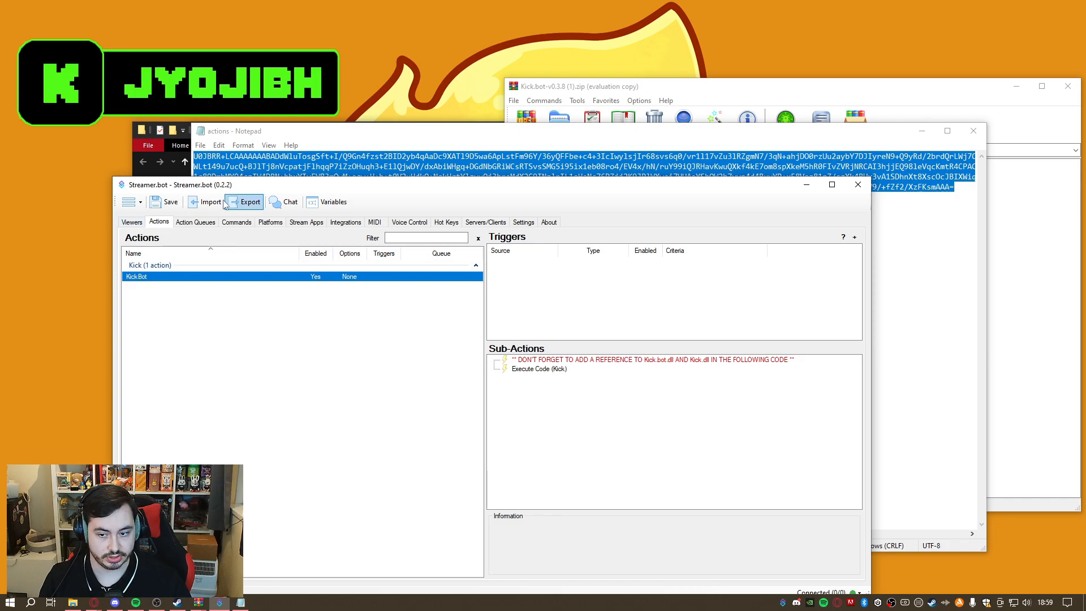
Repeat the import with the copied actions.txt string and close the import dialog.
click(503, 168)
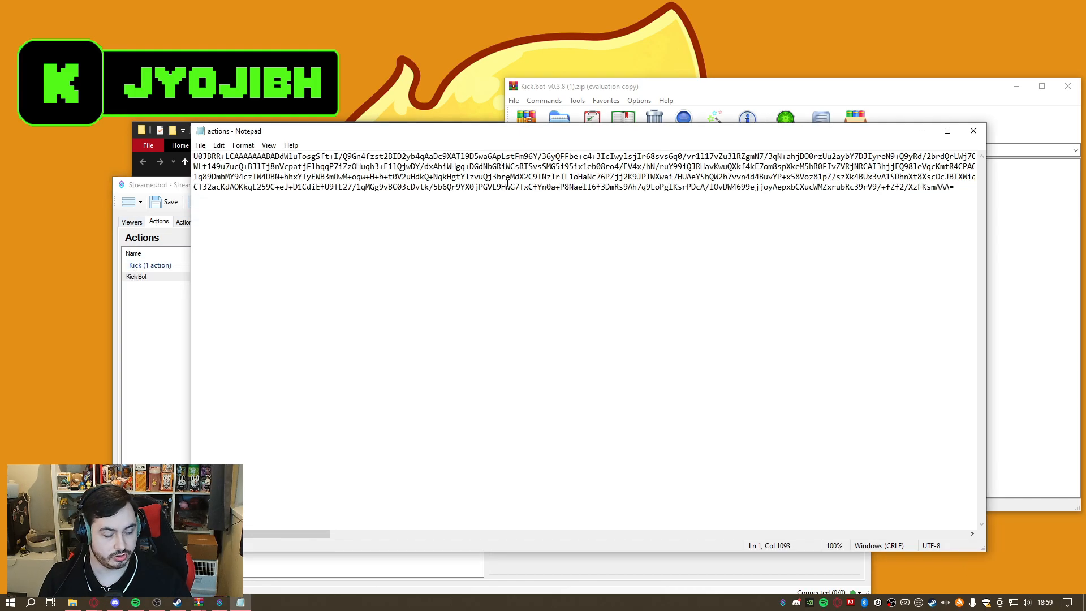
click(170, 358)
click(222, 205)
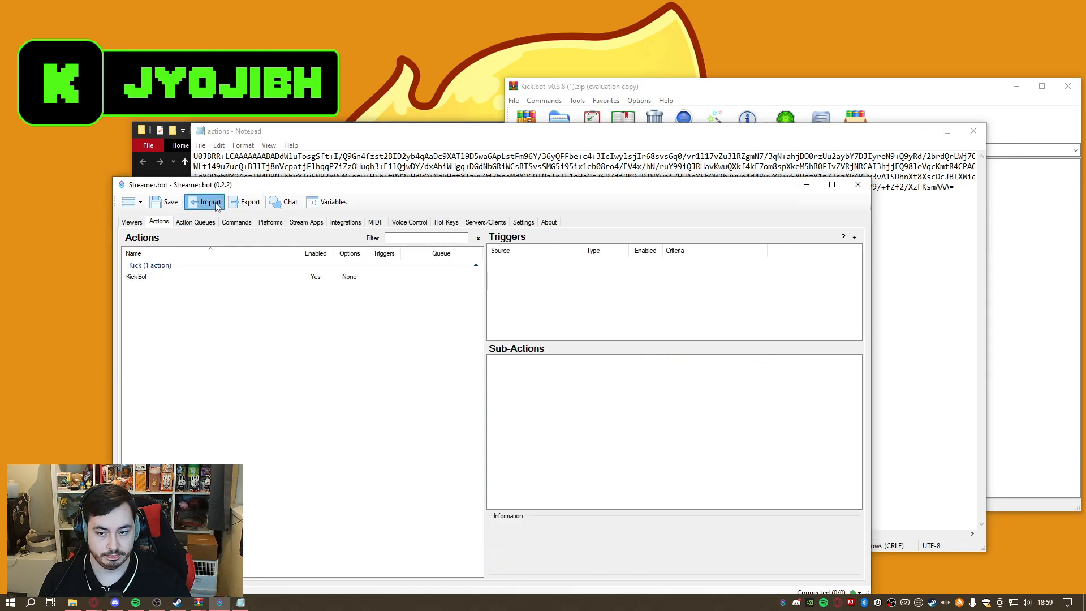
key(ctrl+v)
click(621, 527)
click(664, 527)
Open the Execute Code (Kick) sub-action of the KickBot action and show the code's references.
click(206, 276)
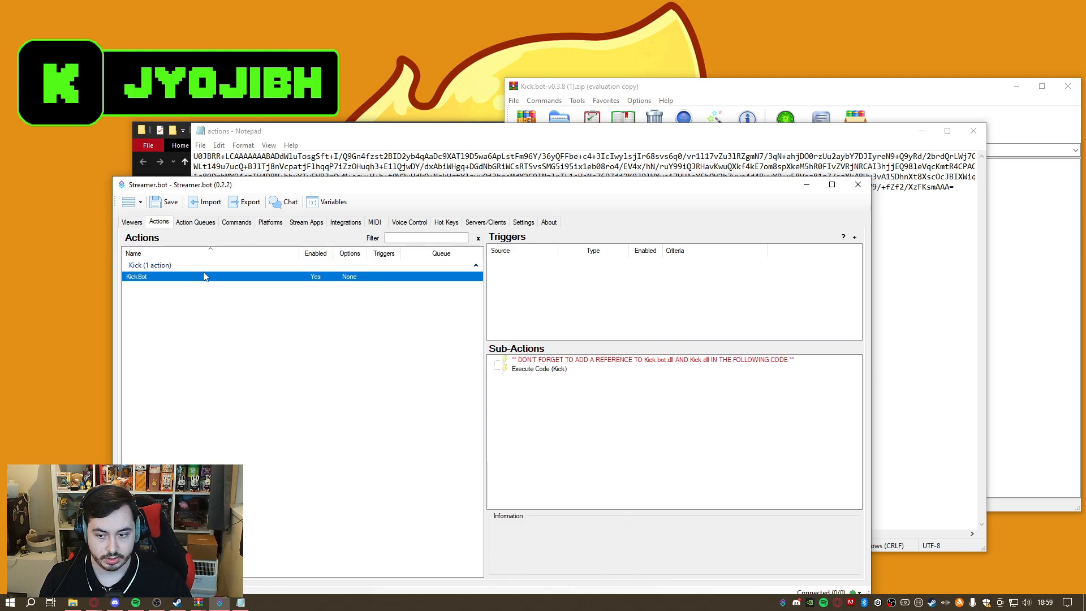
double_click(554, 370)
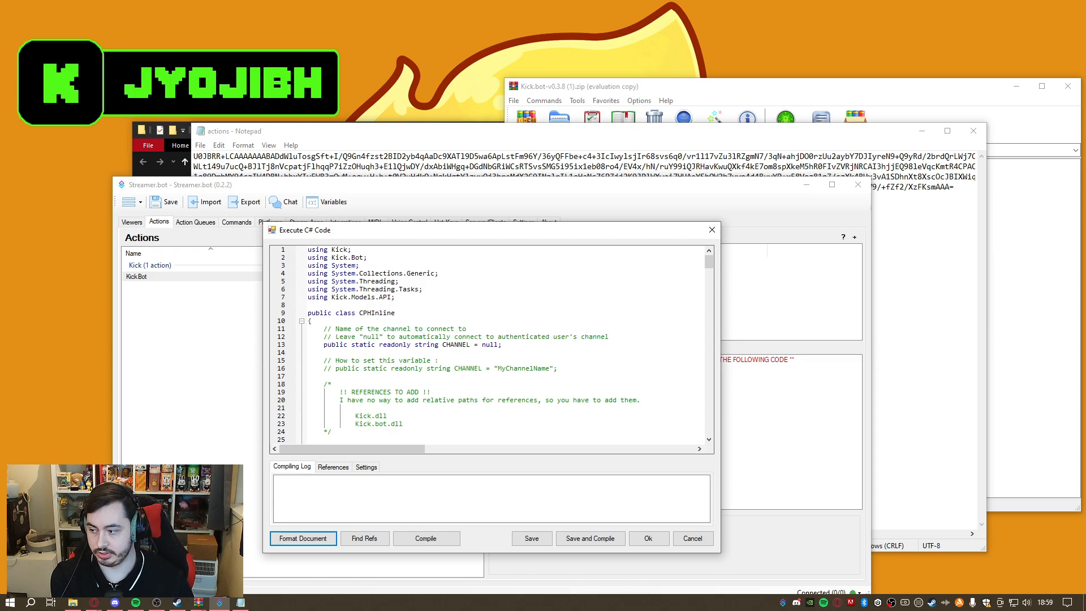
click(333, 467)
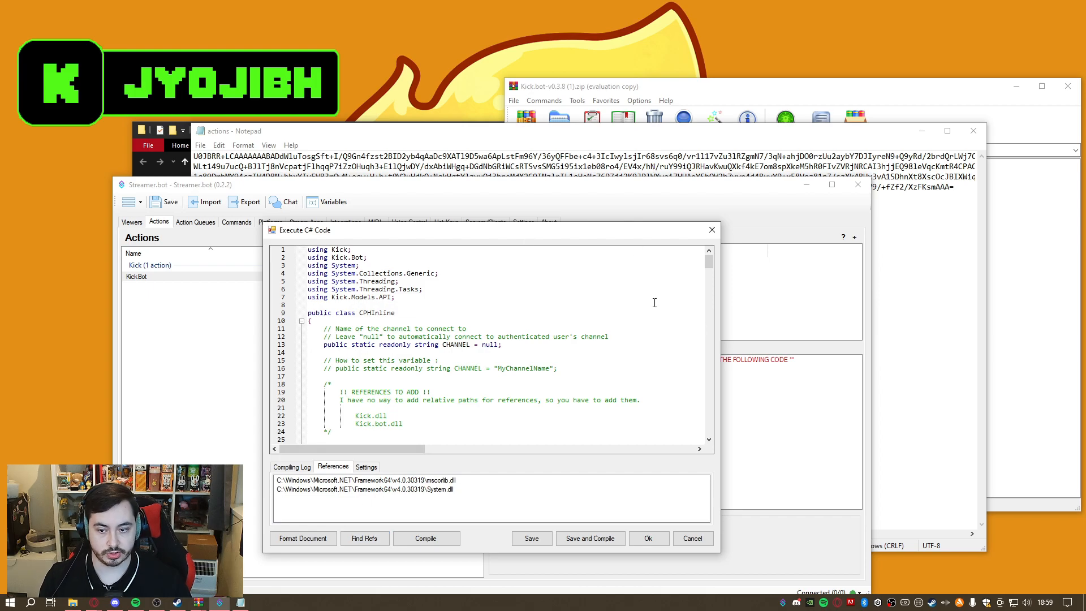
Locate the required reference files Kick.bot.dll and Kick.dll in the Kick.bot archive.
click(1036, 355)
click(544, 202)
ctrl+click(532, 211)
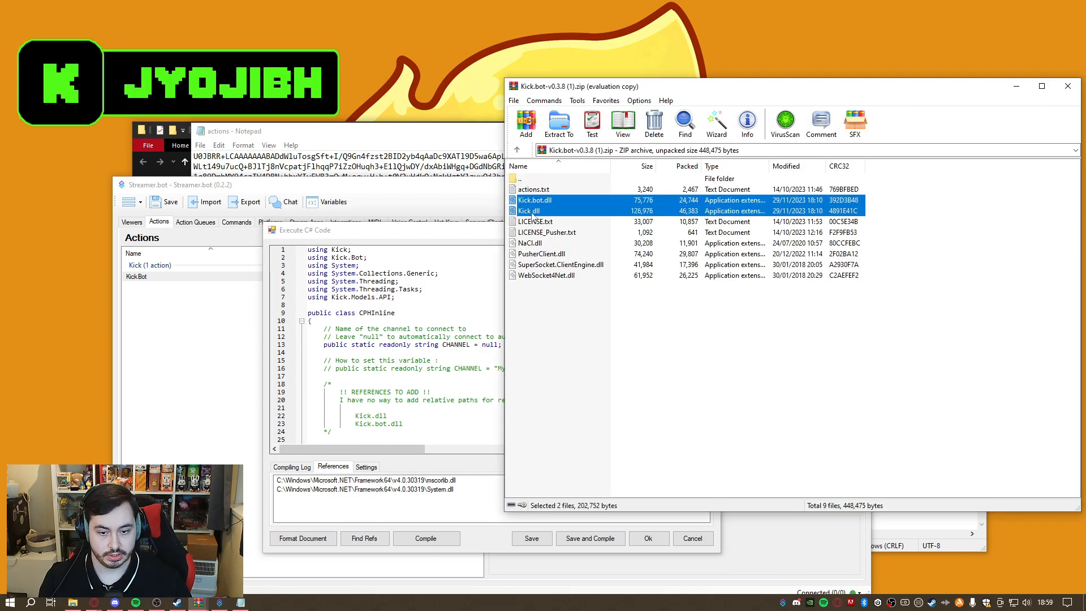
mouse_move(546, 309)
mouse_down()
mouse_move(546, 219)
mouse_move(551, 317)
mouse_up()
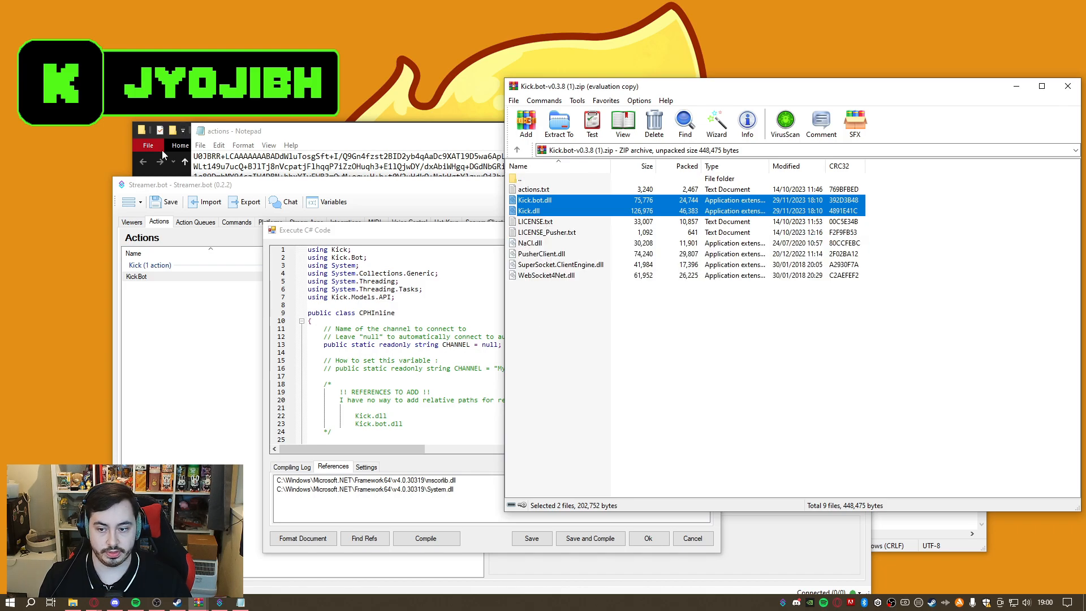
Create a folder named KickBot inside the dlls folder of the StreamerBot directory.
click(142, 152)
scroll(307, 338, up, 11)
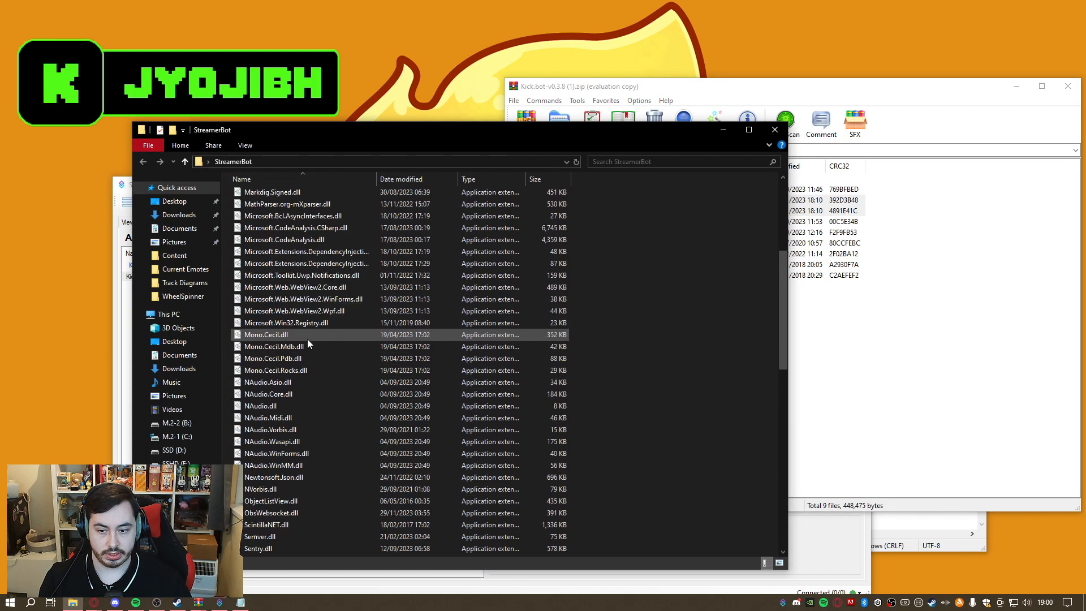
double_click(264, 219)
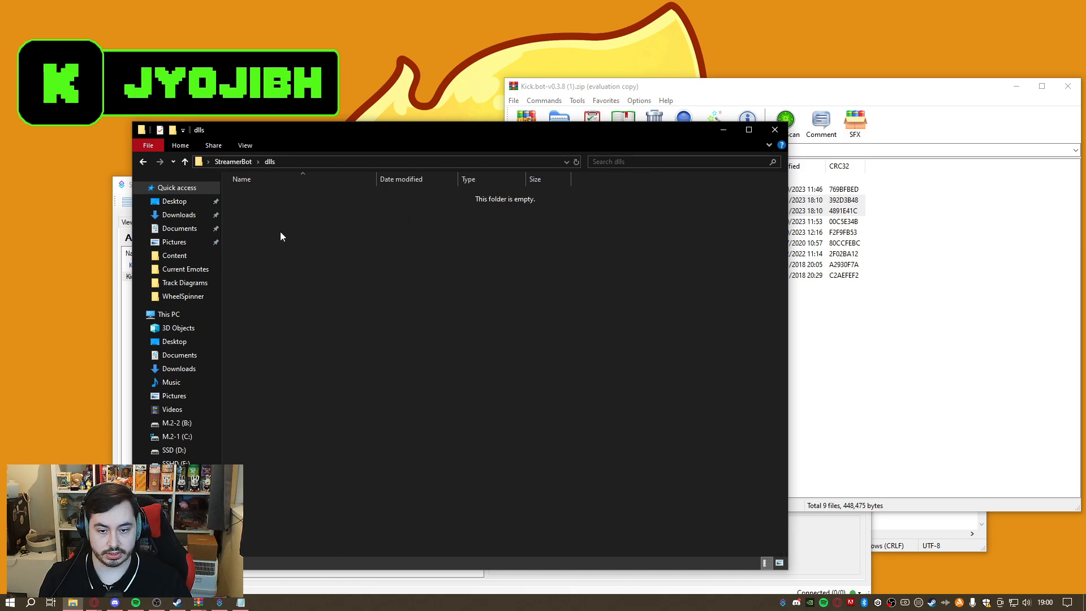
right_click(339, 328)
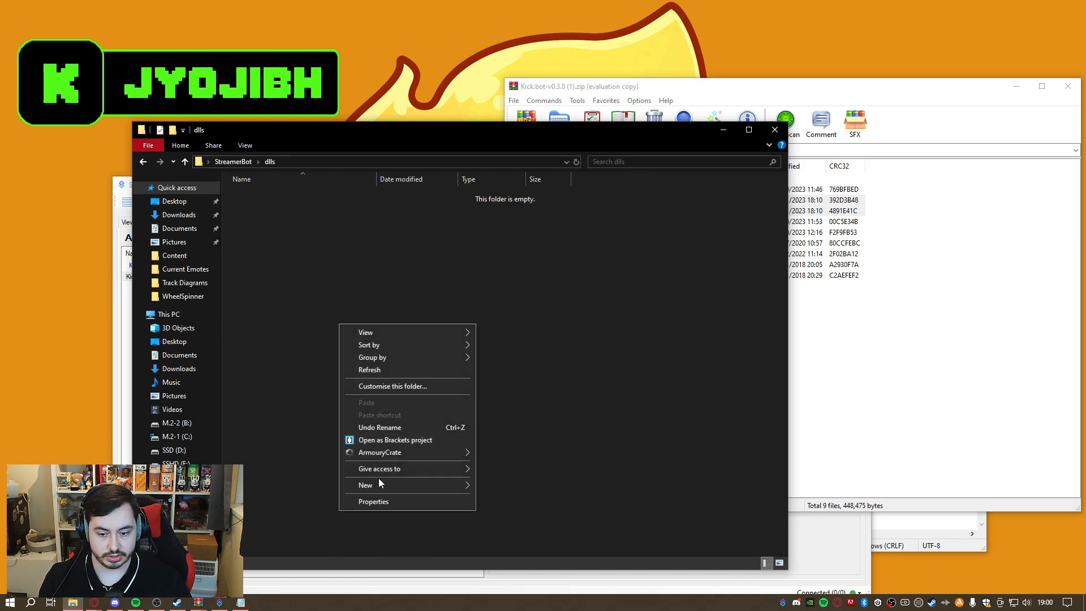
mouse_move(379, 481)
click(537, 488)
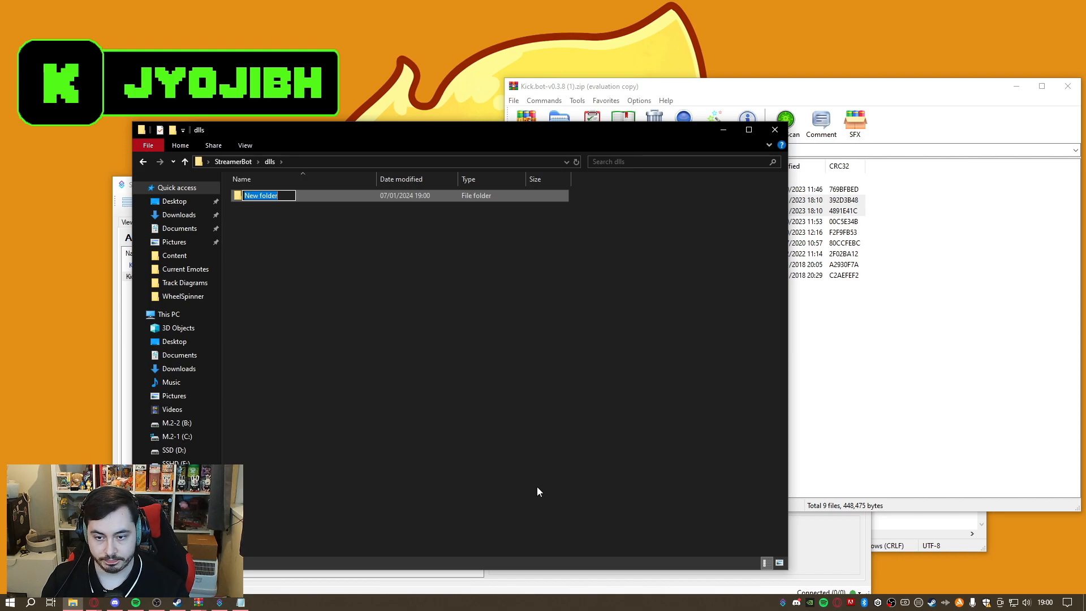
text(KickBo)
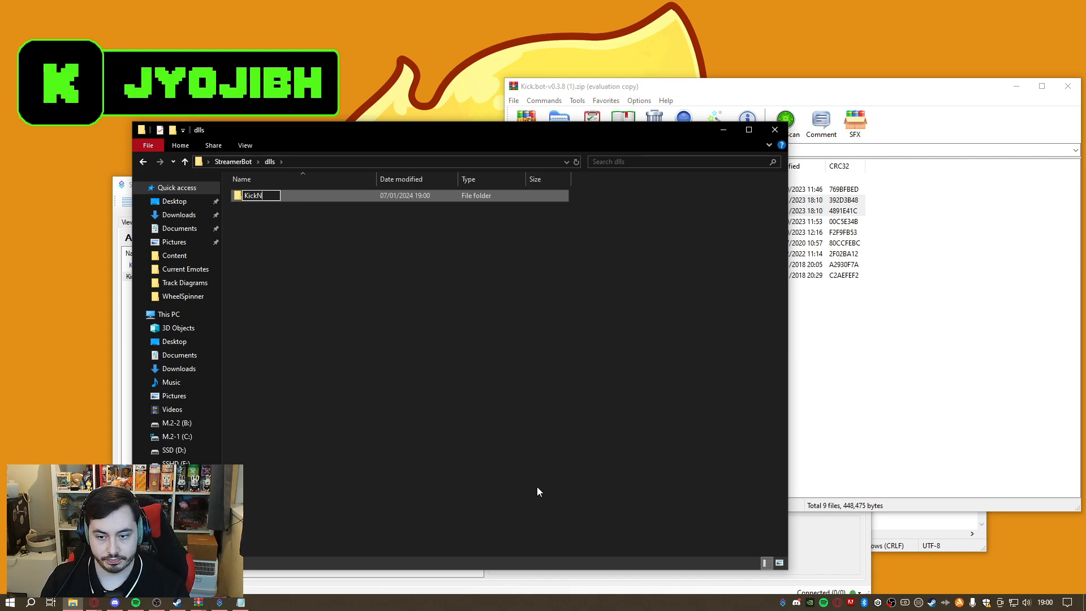
text(t)
key(Return)
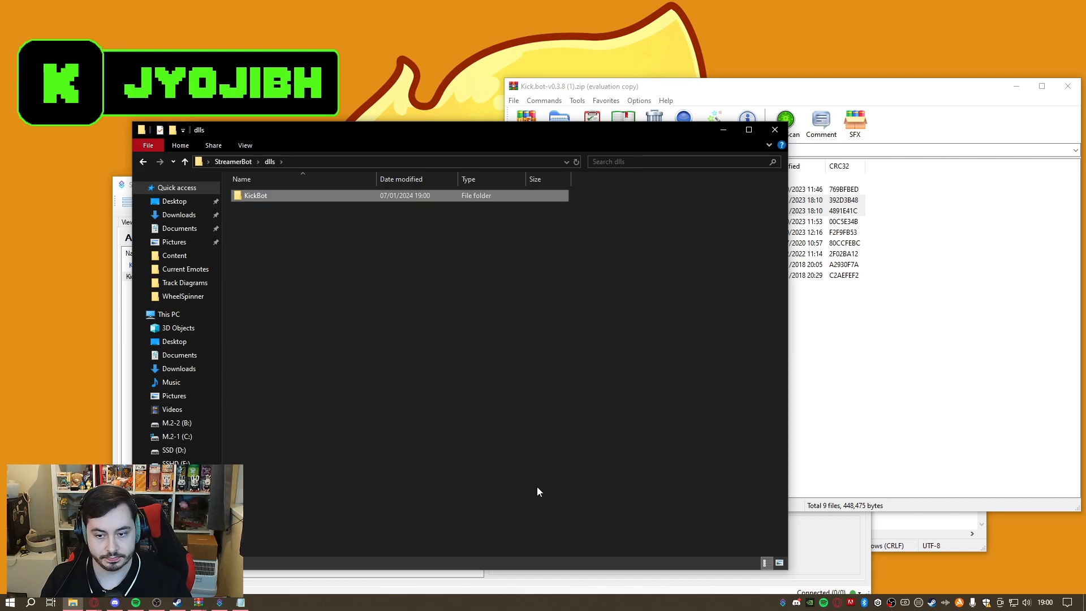
Extract all files from the Kick.bot archive except actions.txt into the new KickBot folder.
double_click(402, 198)
click(911, 364)
drag(582, 337, 535, 201)
drag(535, 201, 271, 280)
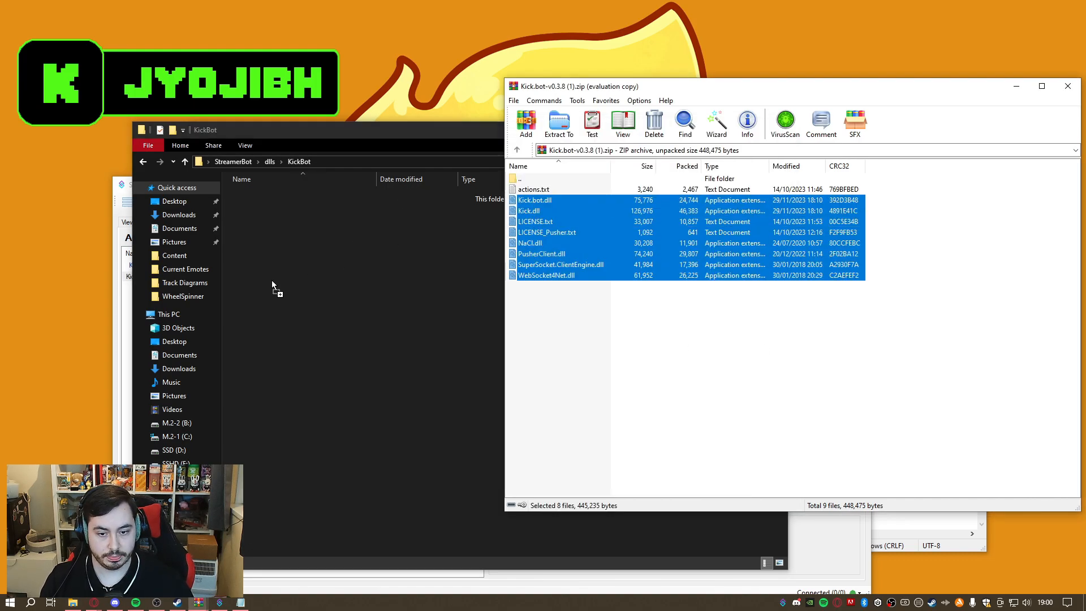
click(853, 322)
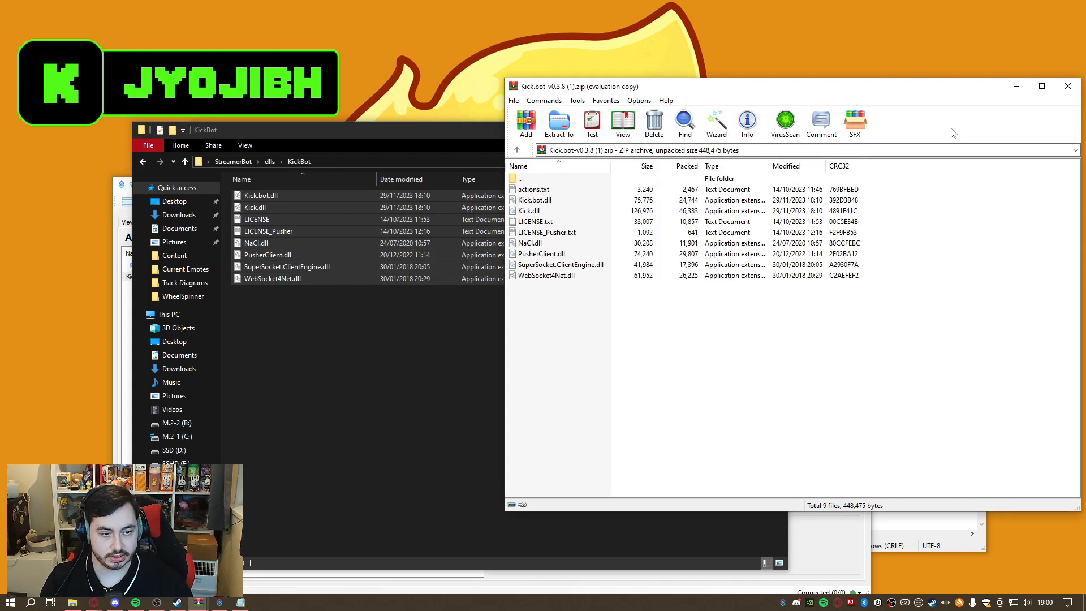
Close the Kick.bot archive and minimize the KickBot folder window to return to the code editor.
click(1068, 85)
click(482, 311)
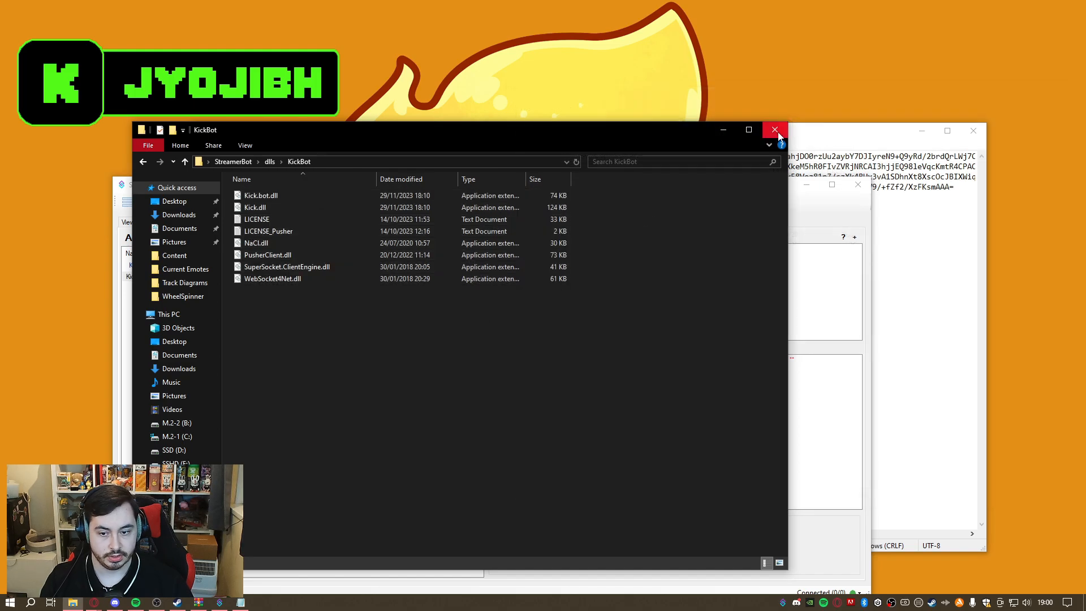
click(723, 131)
Add Kick.bot.dll from the desktop's StreamerBot\dlls\KickBot folder as a reference for the C# code.
click(385, 490)
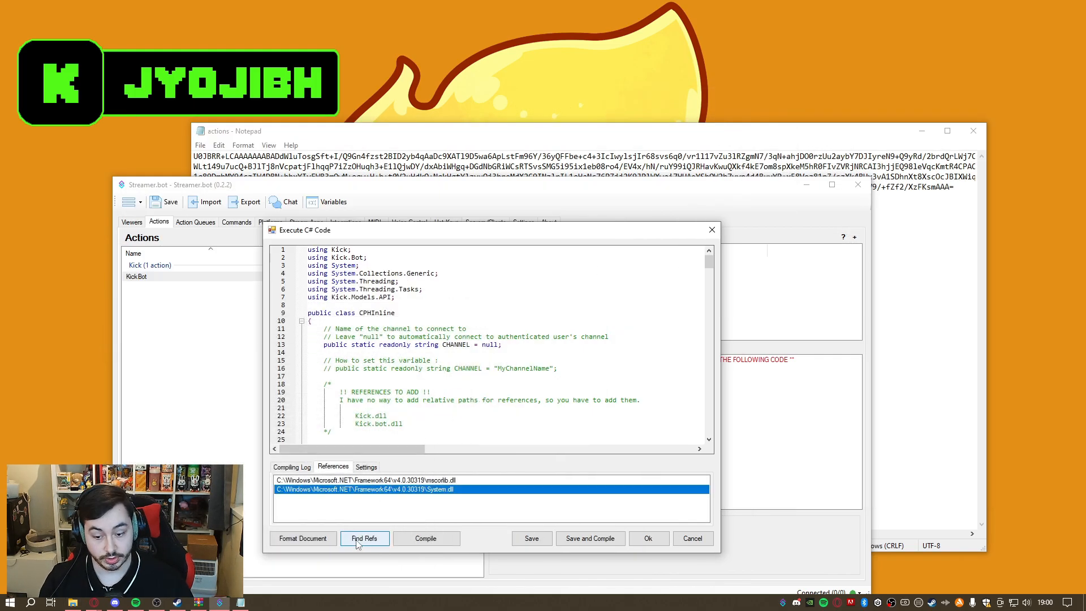
right_click(441, 507)
click(489, 512)
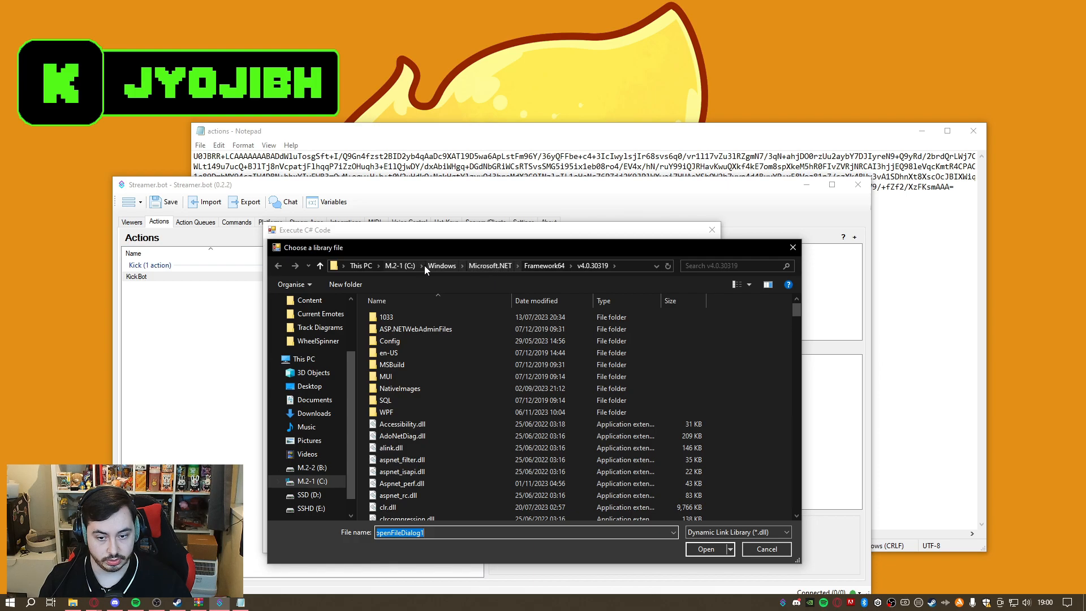
scroll(315, 349, up, 2)
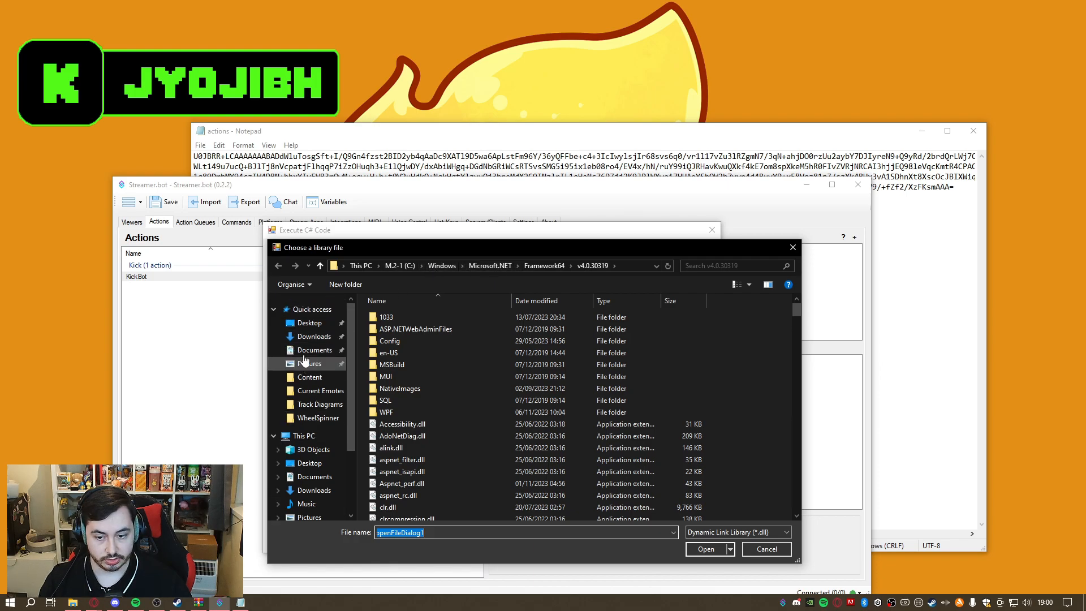
click(311, 323)
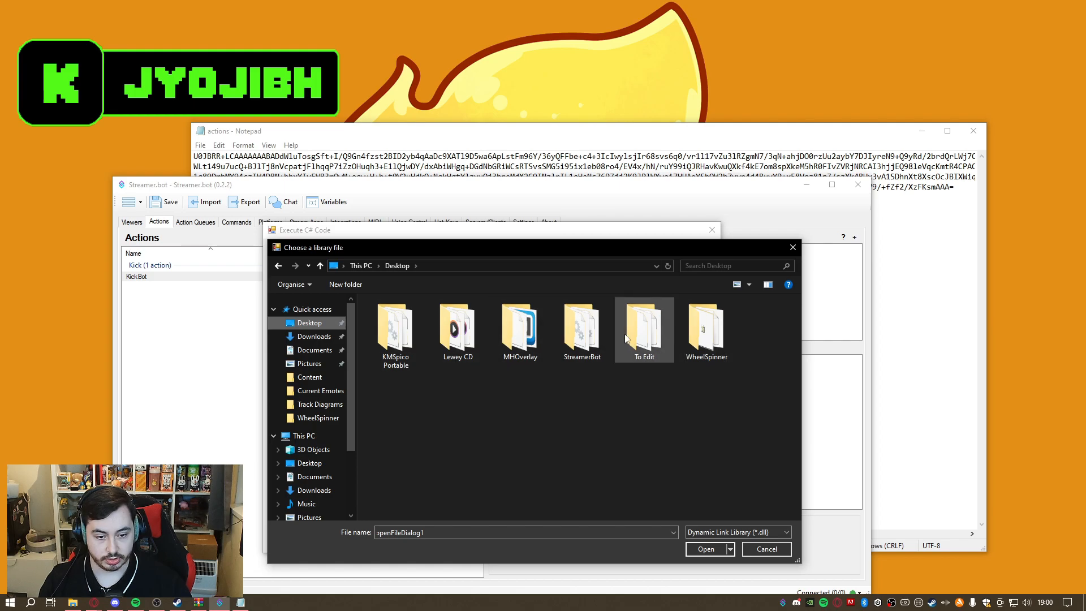
double_click(582, 331)
double_click(399, 341)
double_click(403, 316)
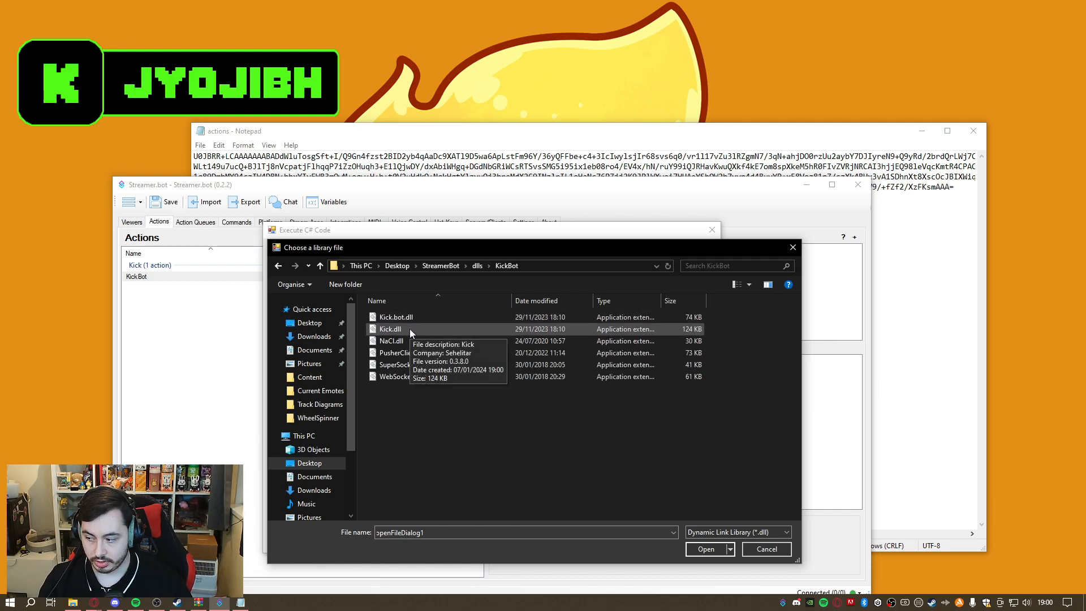
double_click(413, 319)
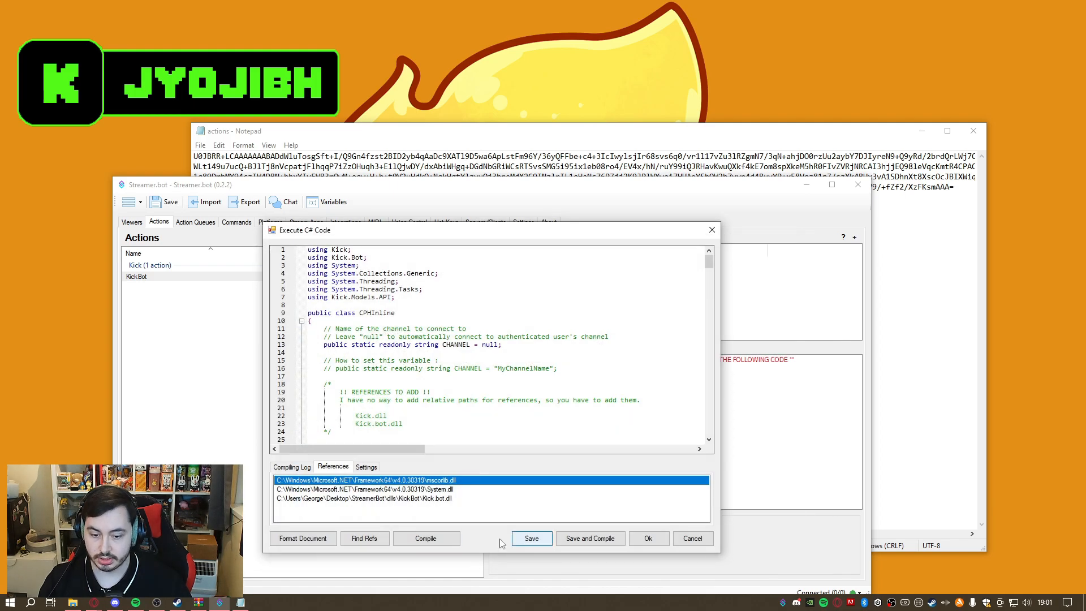
Add Kick.dll from the same StreamerBot\dlls\KickBot folder as another reference for the C# code.
right_click(449, 526)
click(480, 527)
scroll(496, 396, down, 2)
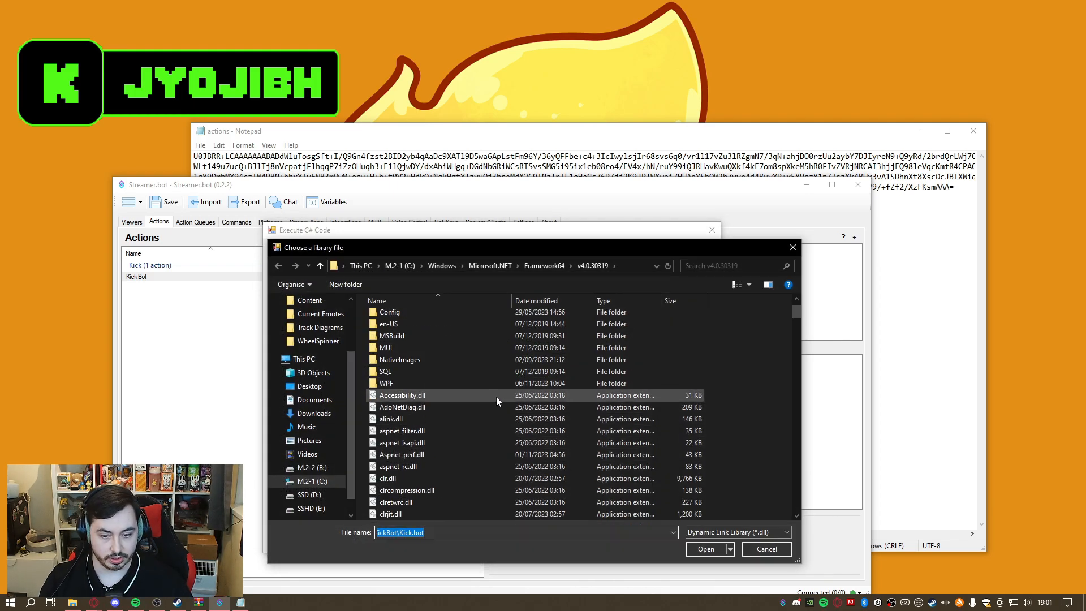
scroll(487, 399, up, 2)
scroll(316, 354, up, 2)
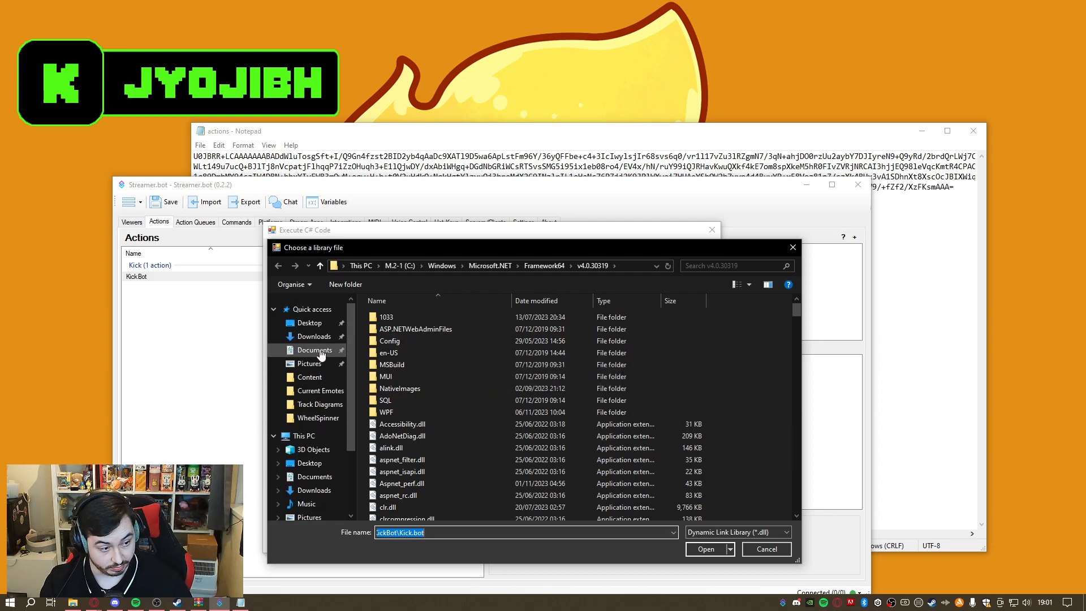
click(320, 351)
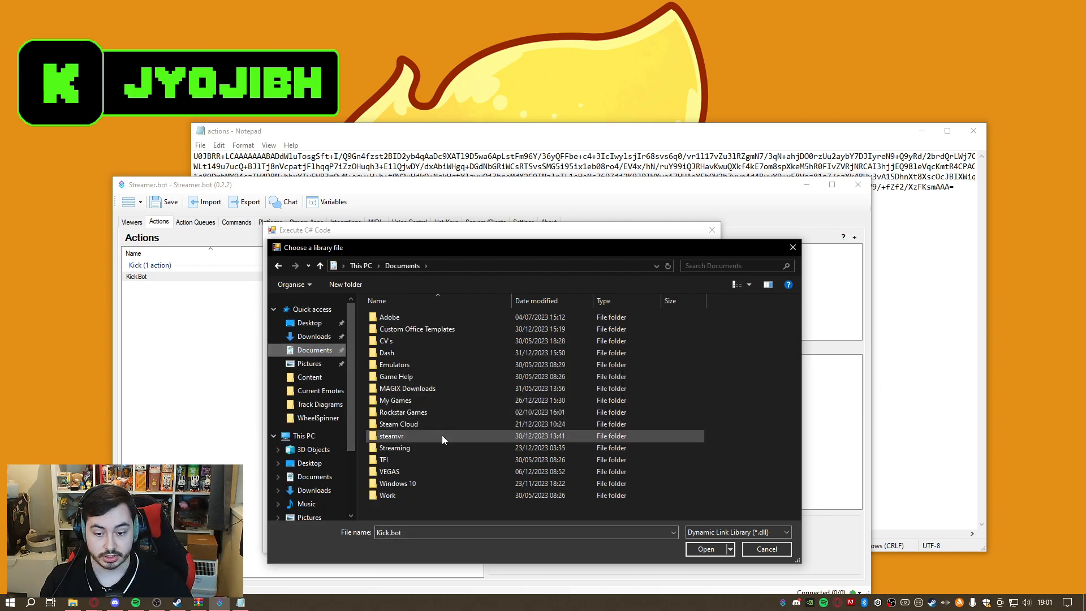
click(317, 324)
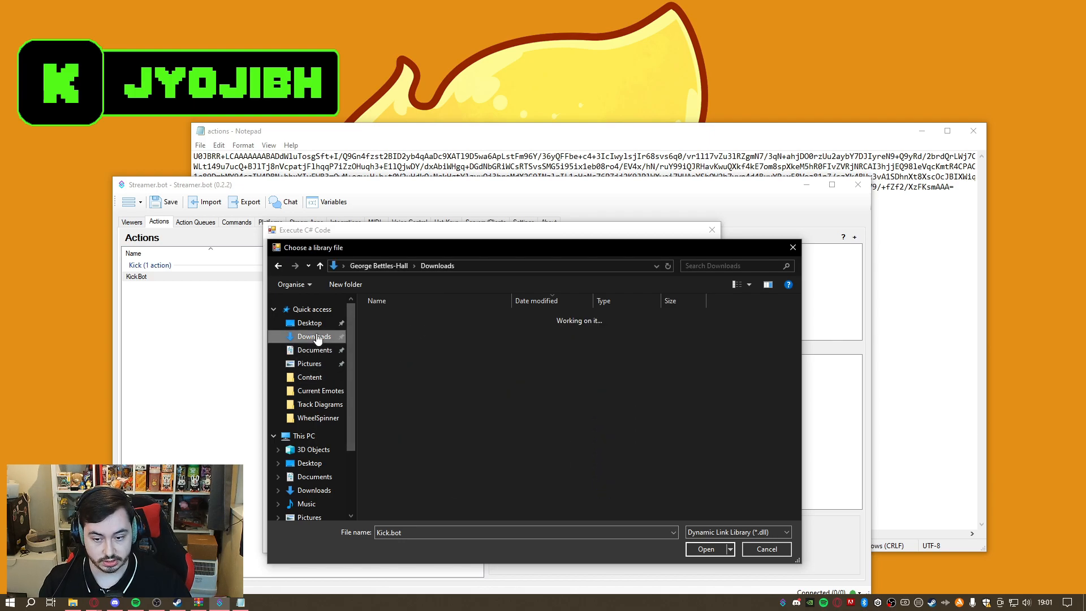
double_click(584, 330)
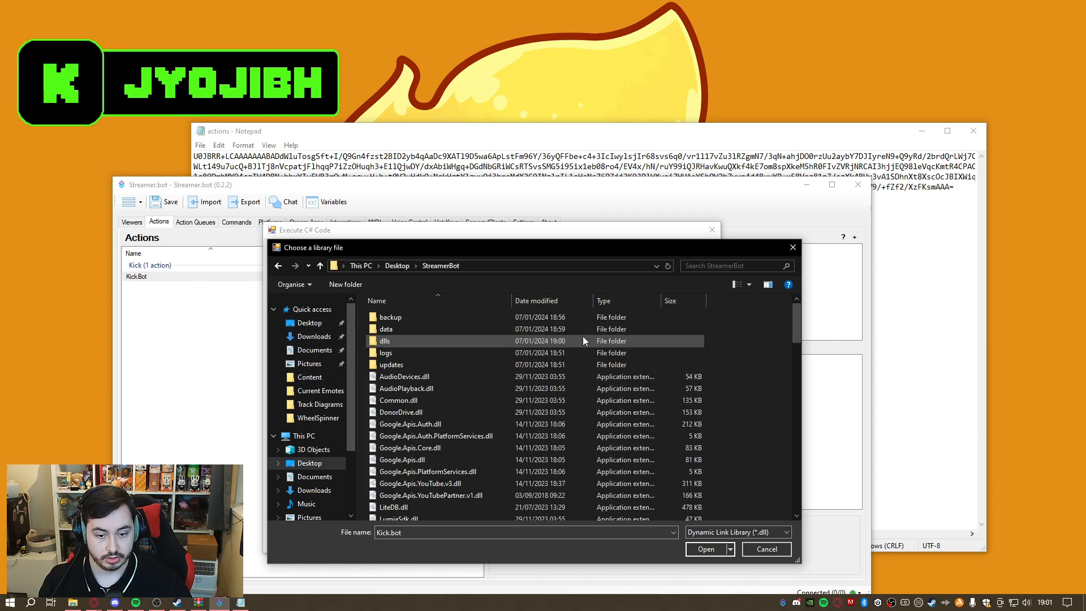
double_click(388, 339)
double_click(390, 317)
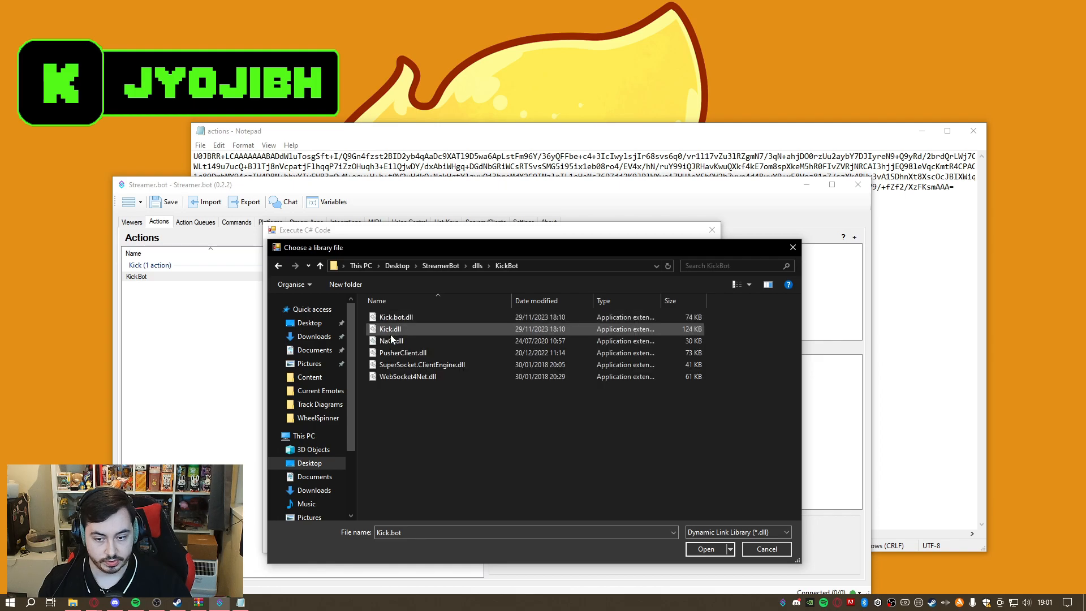
double_click(393, 331)
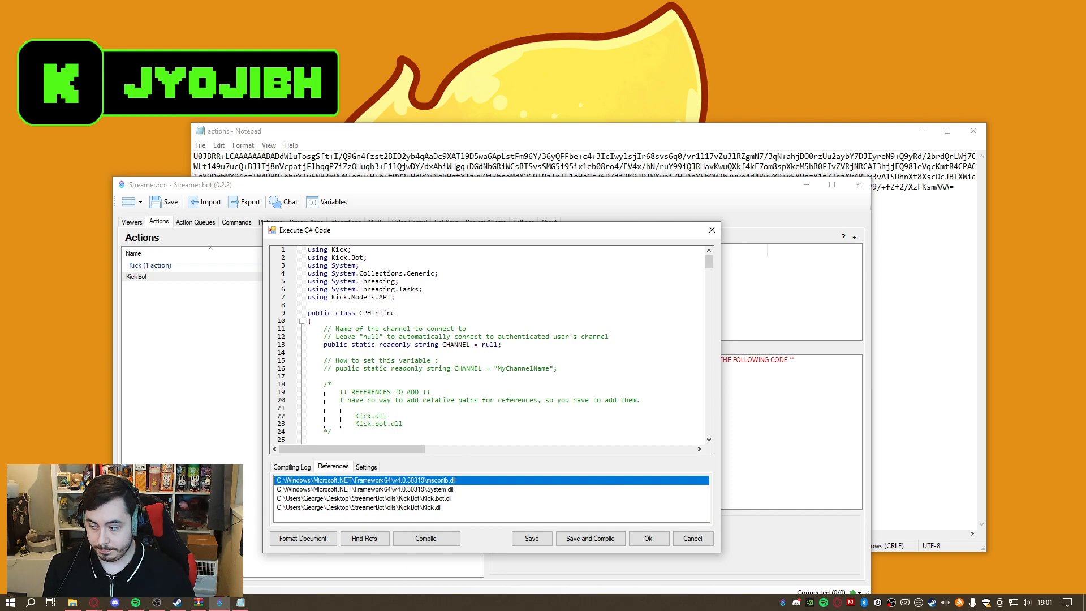
Compile the C# code with its added DLL references, check the compiling log, and save the code.
click(433, 538)
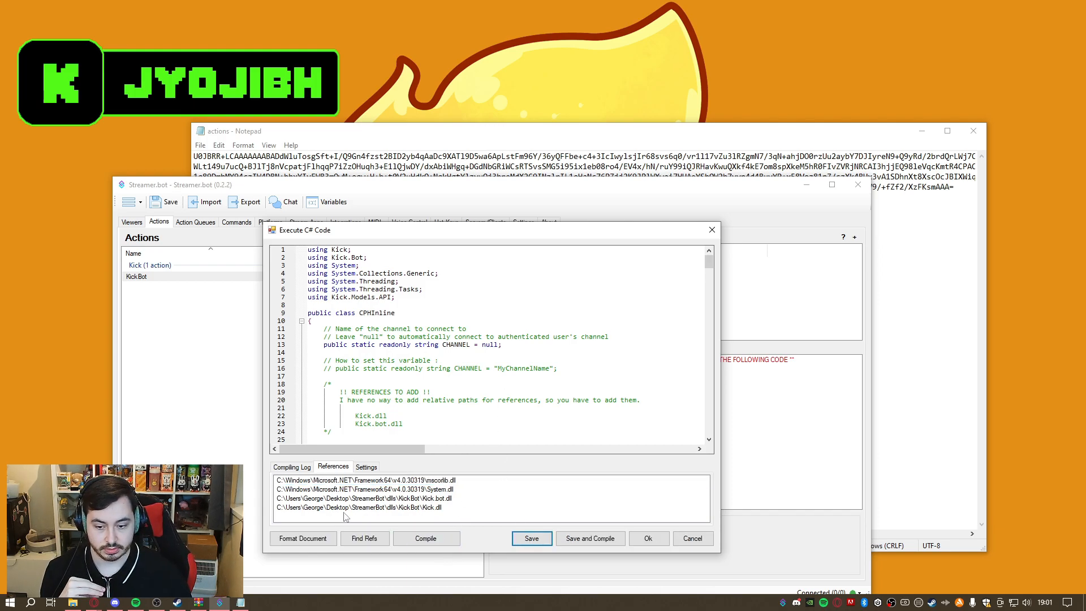
click(305, 466)
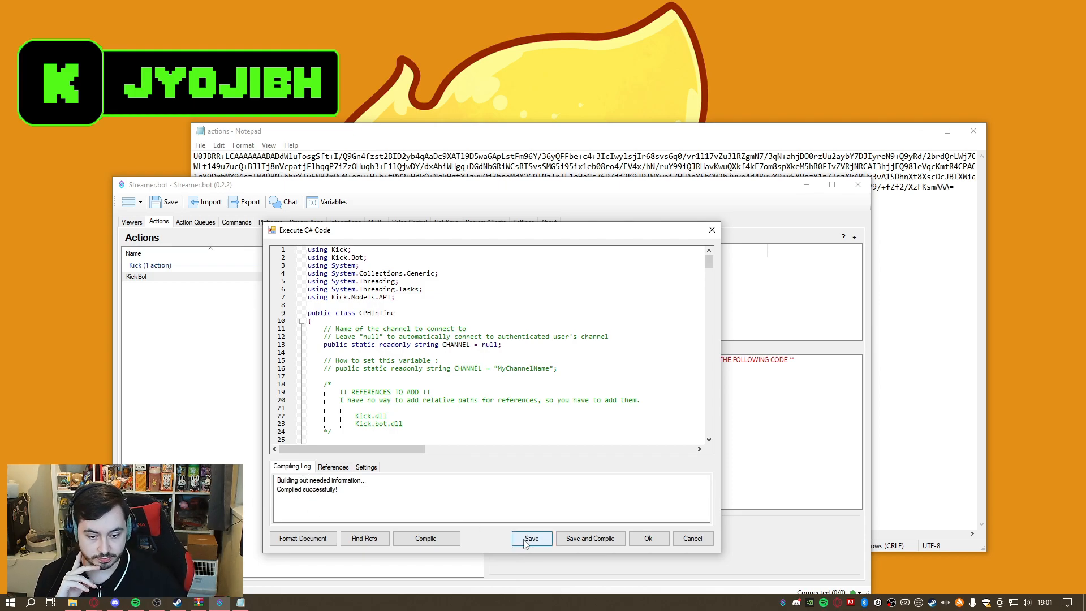
click(591, 537)
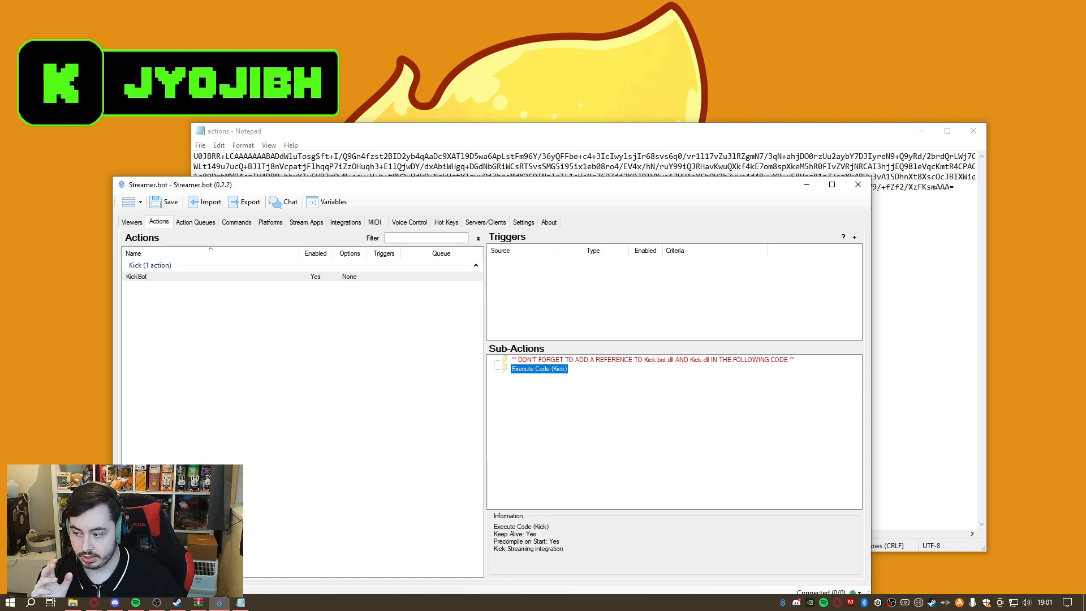
click(187, 288)
click(193, 278)
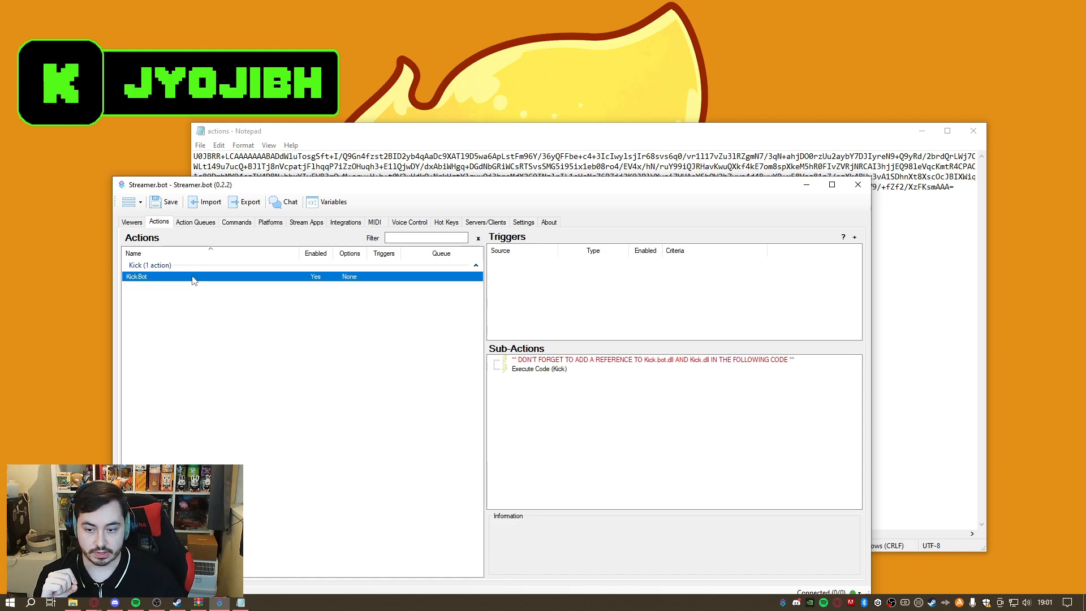
click(213, 418)
click(70, 381)
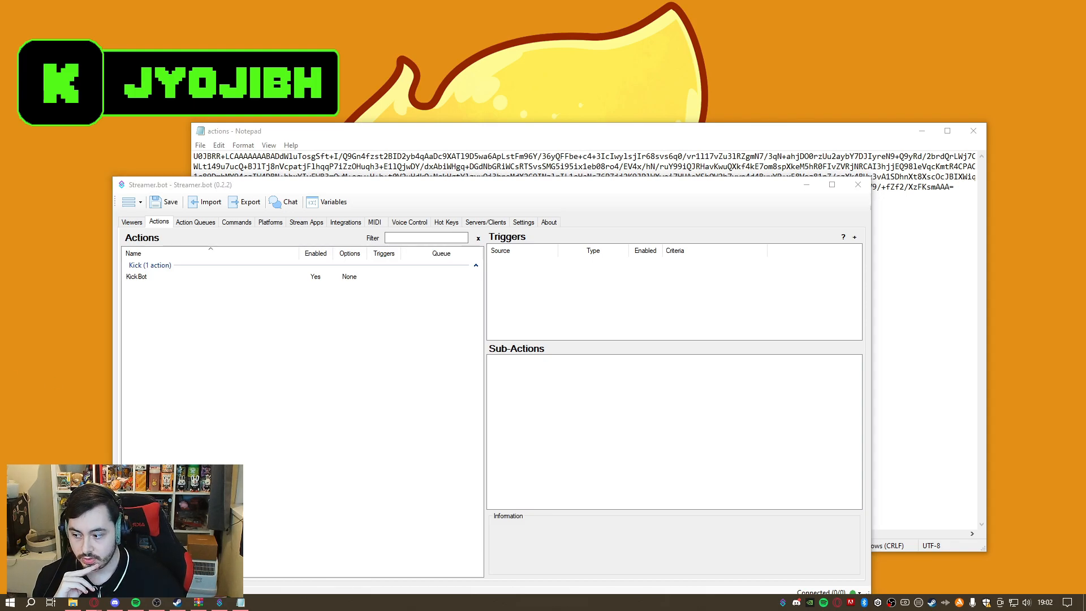
click(476, 470)
Open the Kick.Bot action's Execute Code (Kick) sub-action and highlight the value of the CHANNEL variable.
click(159, 281)
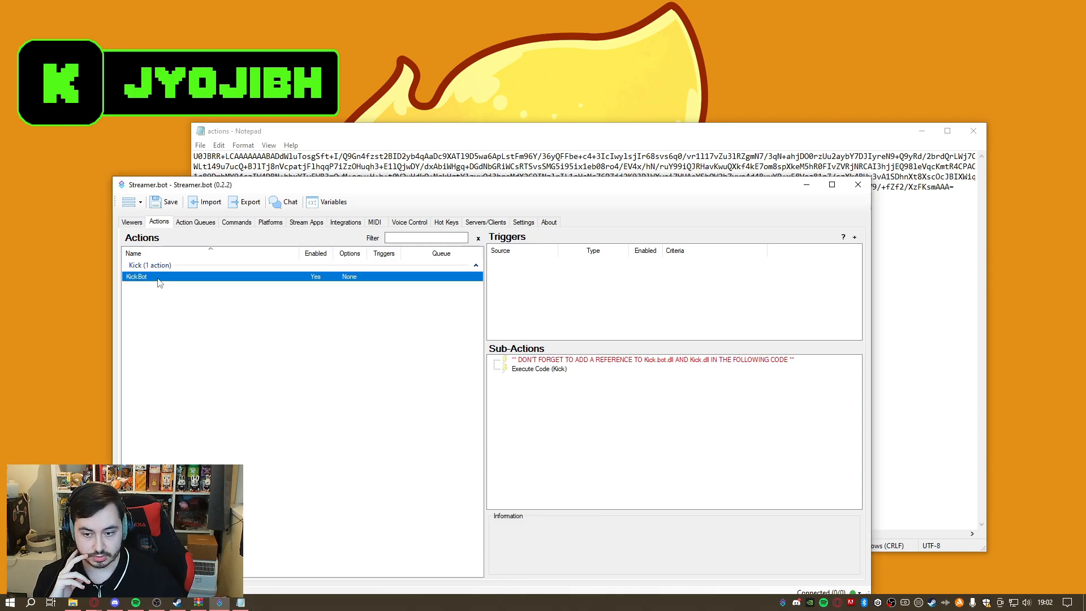
double_click(551, 369)
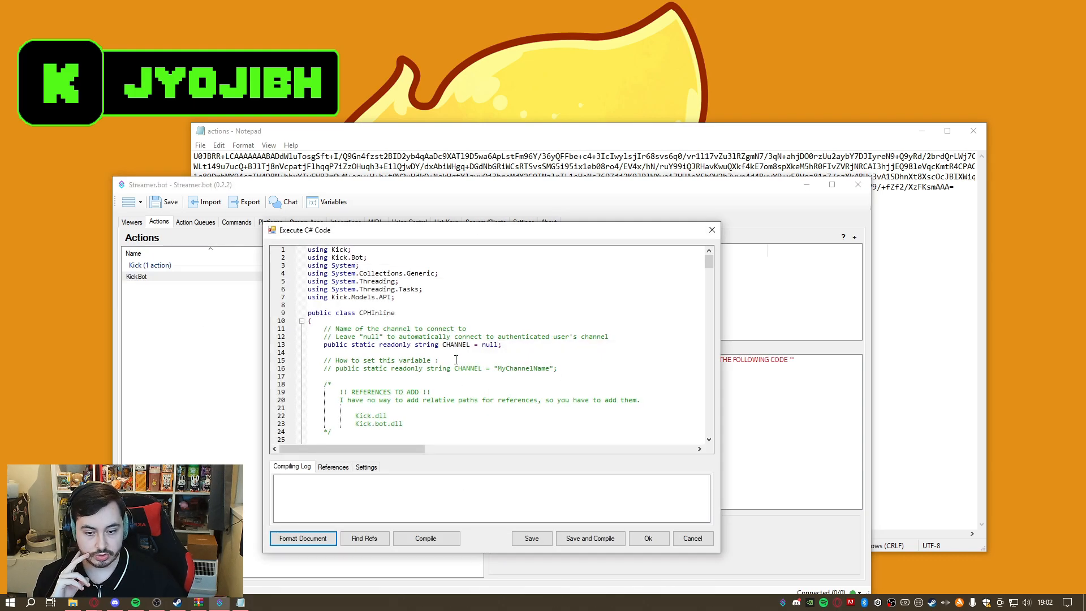
drag(484, 346, 494, 346)
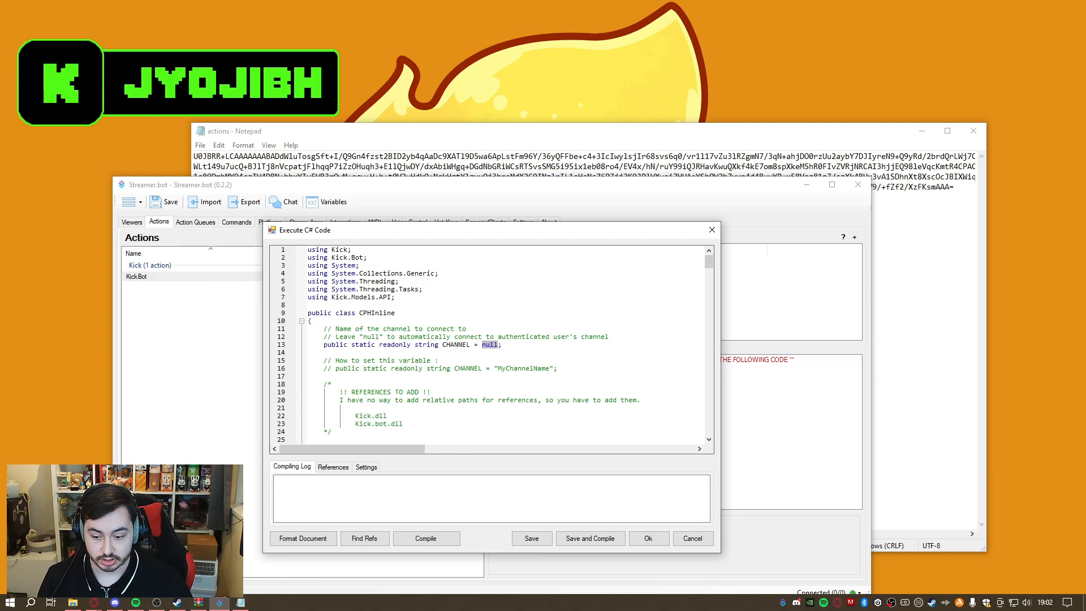
Bring up the second, already configured Streamer.bot instance and look through its action groups and commands.
click(72, 602)
drag(558, 137, 1085, 138)
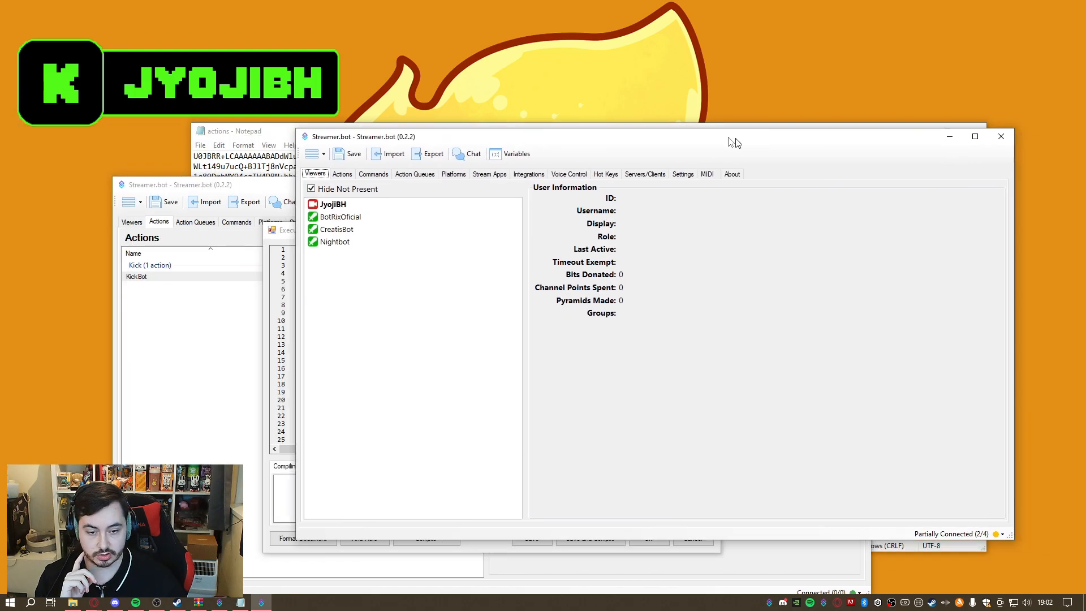
click(306, 164)
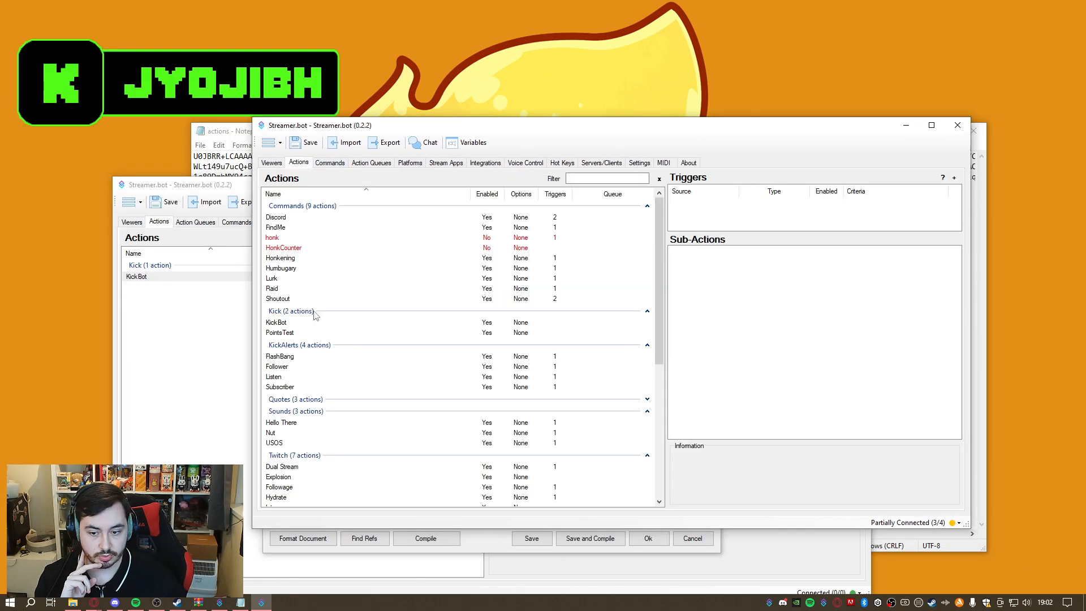
scroll(328, 339, down, 10)
scroll(350, 367, up, 8)
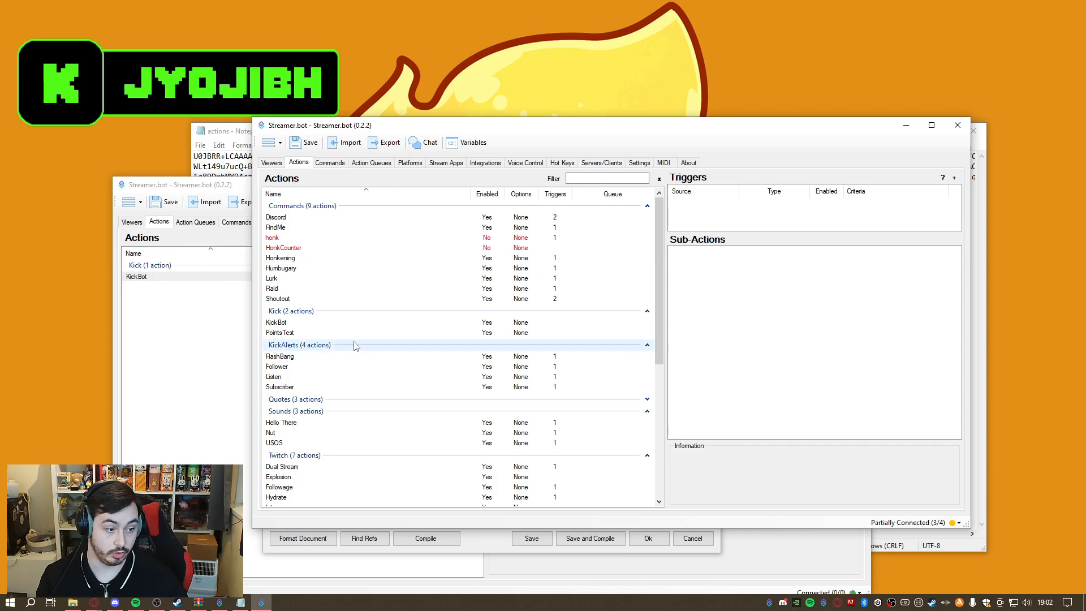
click(335, 164)
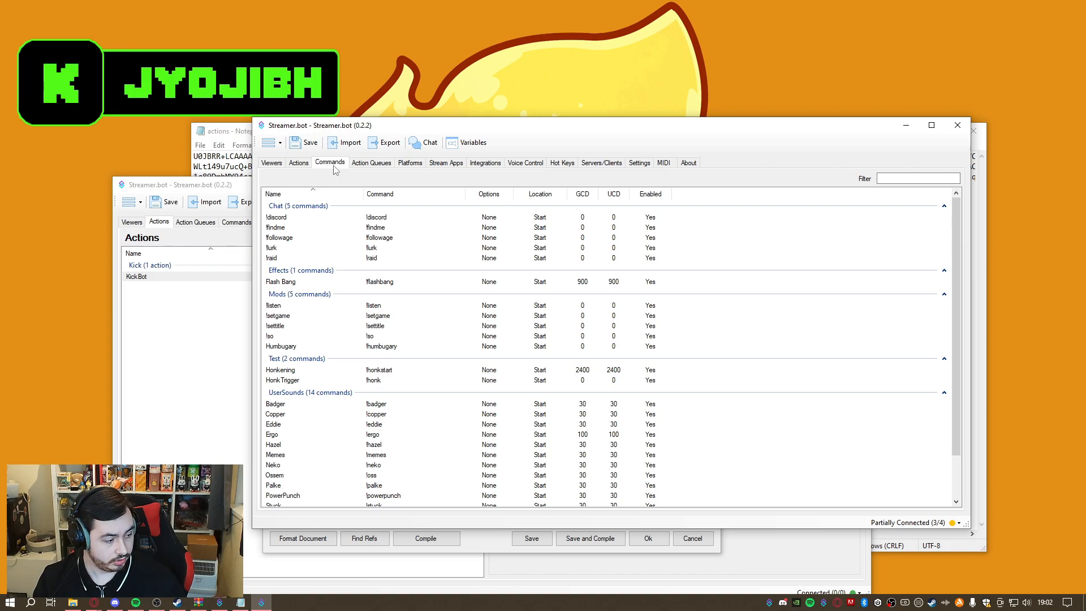
click(299, 164)
drag(407, 131, 361, 192)
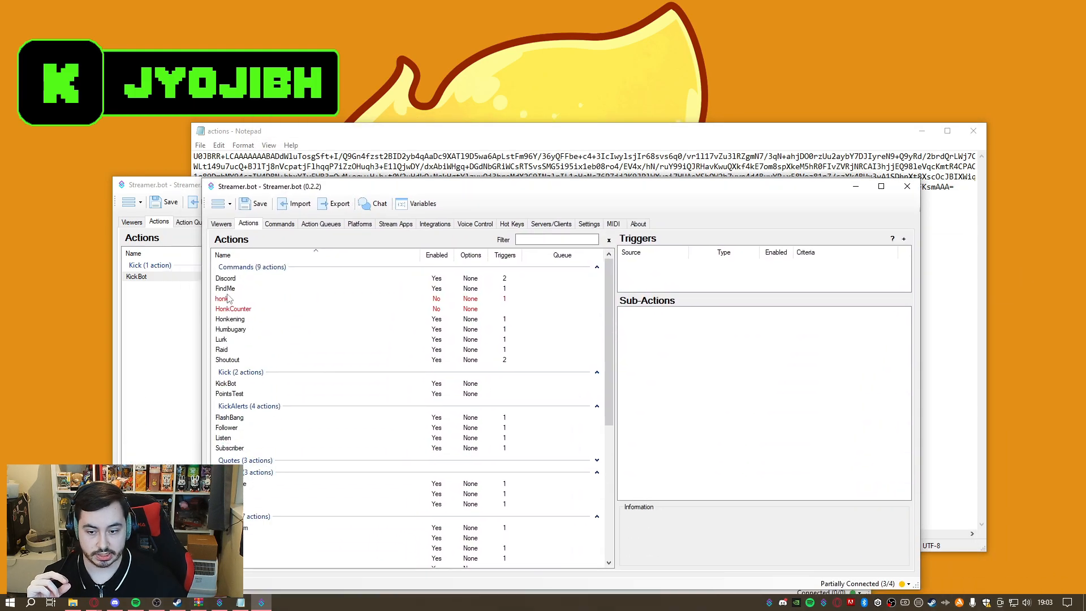
Examine how the CHANNEL variable is set in the second instance's Execute Code (Kick) sub-action, and close that code.
click(229, 385)
double_click(673, 313)
key(Escape)
double_click(650, 321)
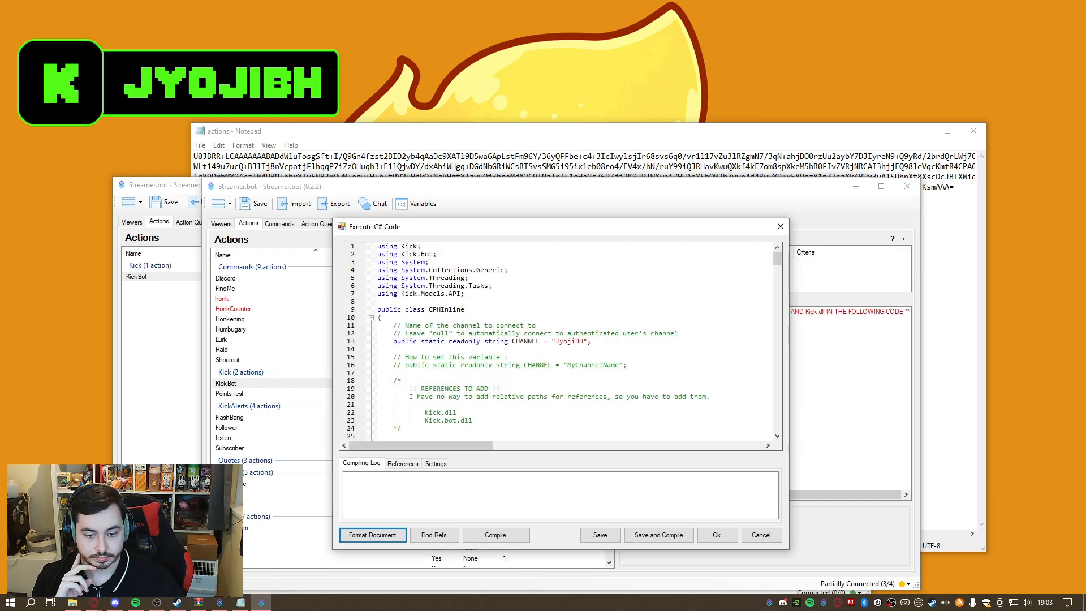
drag(554, 341, 589, 348)
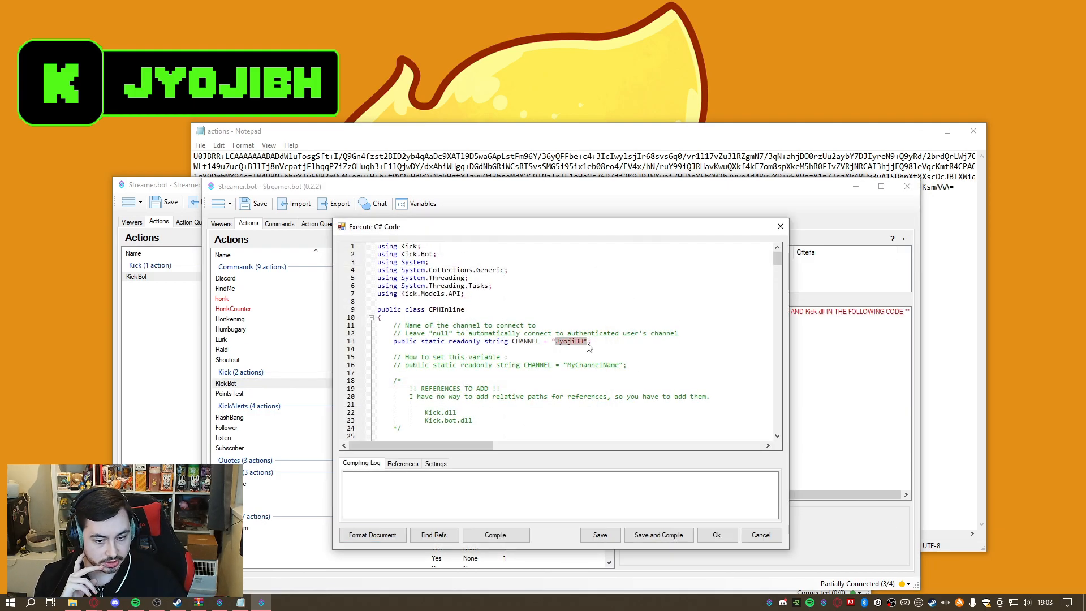
click(666, 365)
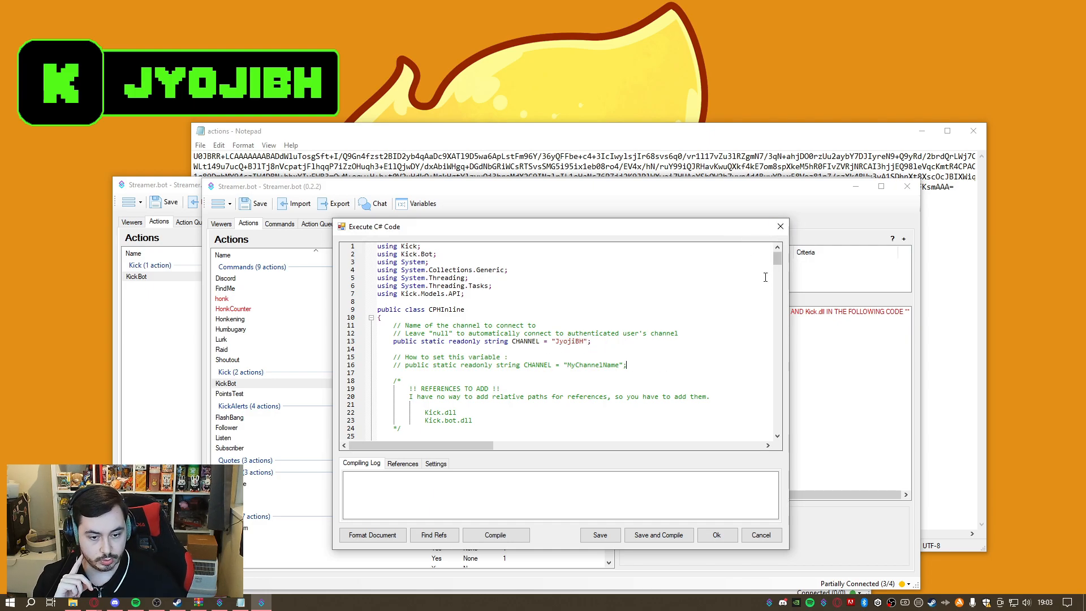
click(779, 227)
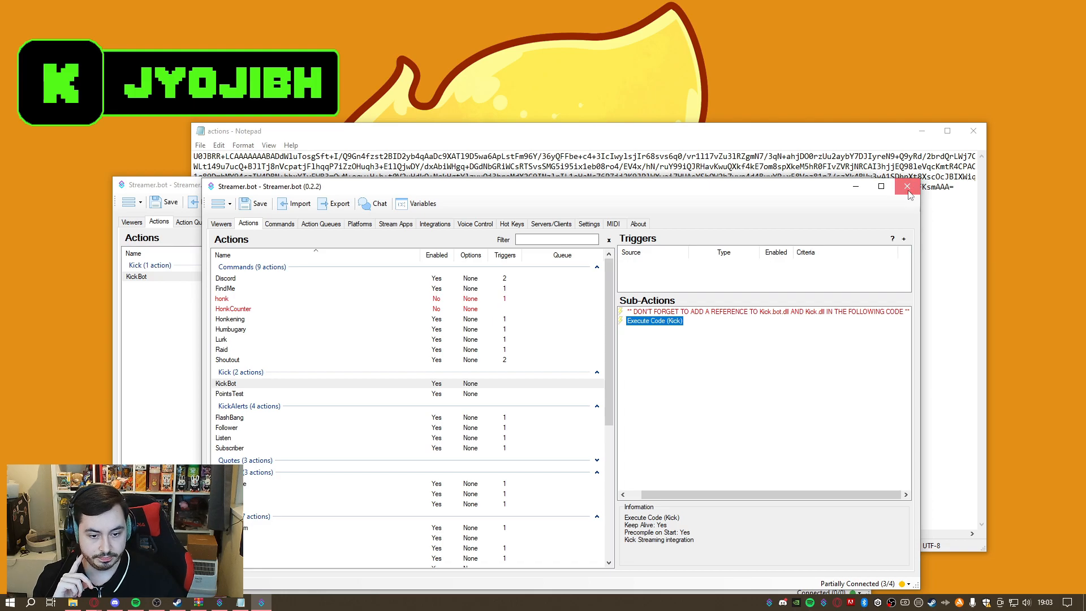
Close the second Streamer.bot instance and examine the CHANNEL value in the new instance's C# code.
click(907, 187)
click(589, 412)
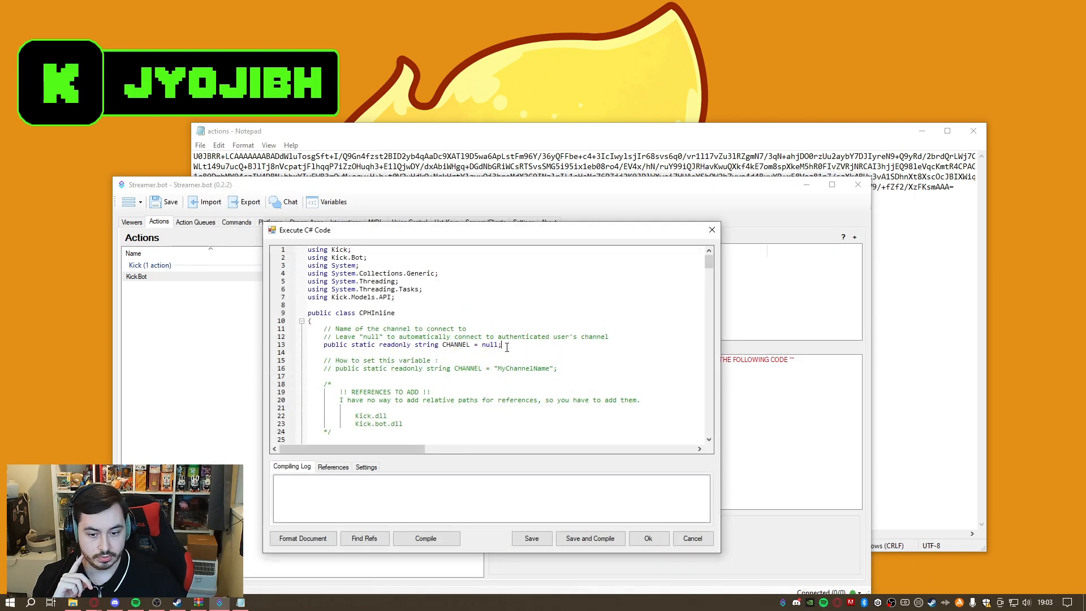
double_click(491, 345)
click(537, 378)
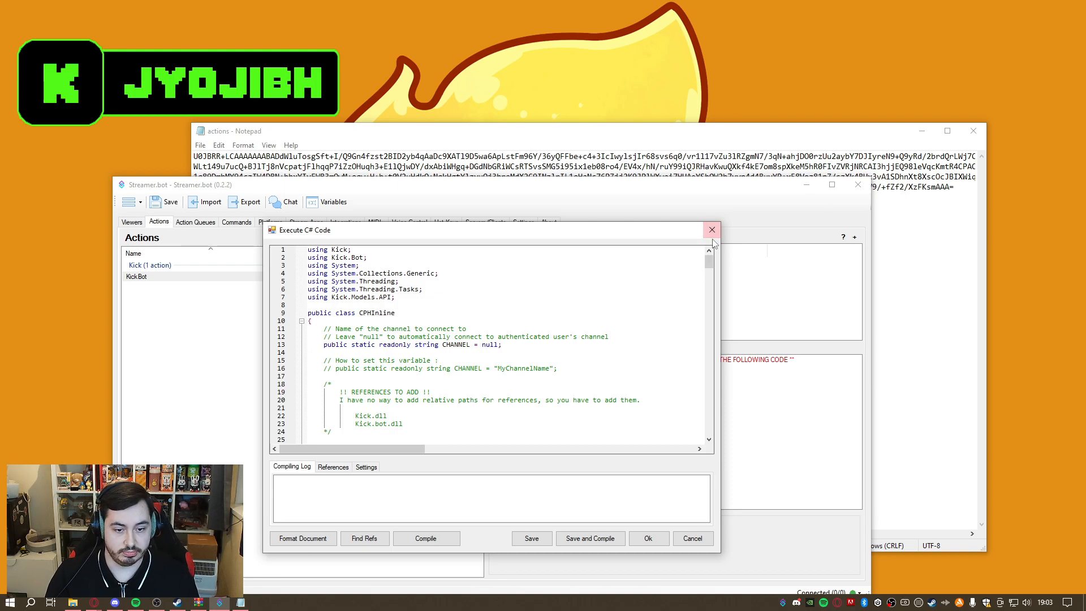
Close the actions text file and the C# code editor, and minimize the Streamer.bot window.
click(973, 132)
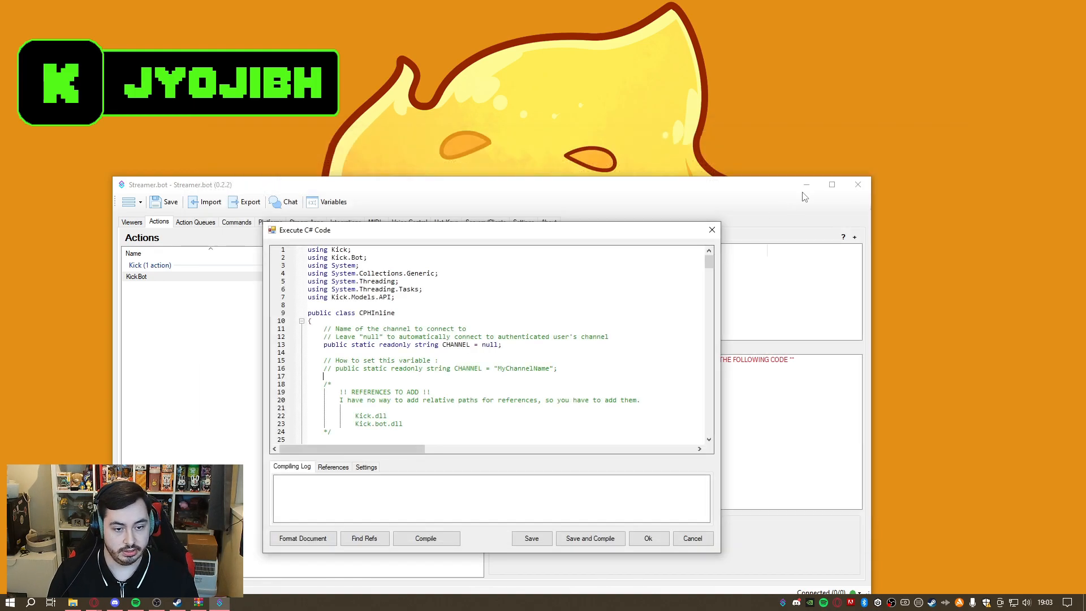
click(712, 231)
click(807, 184)
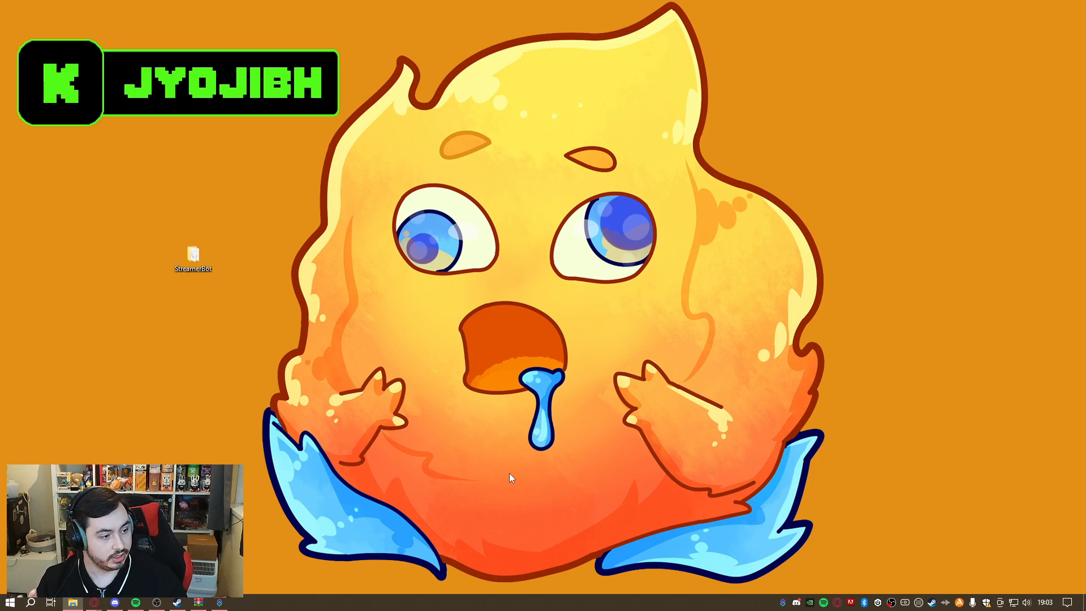
Reopen the Execute Code (Kick) sub-action in Streamer.bot and set the CHANNEL variable to "JyojiBH".
click(220, 603)
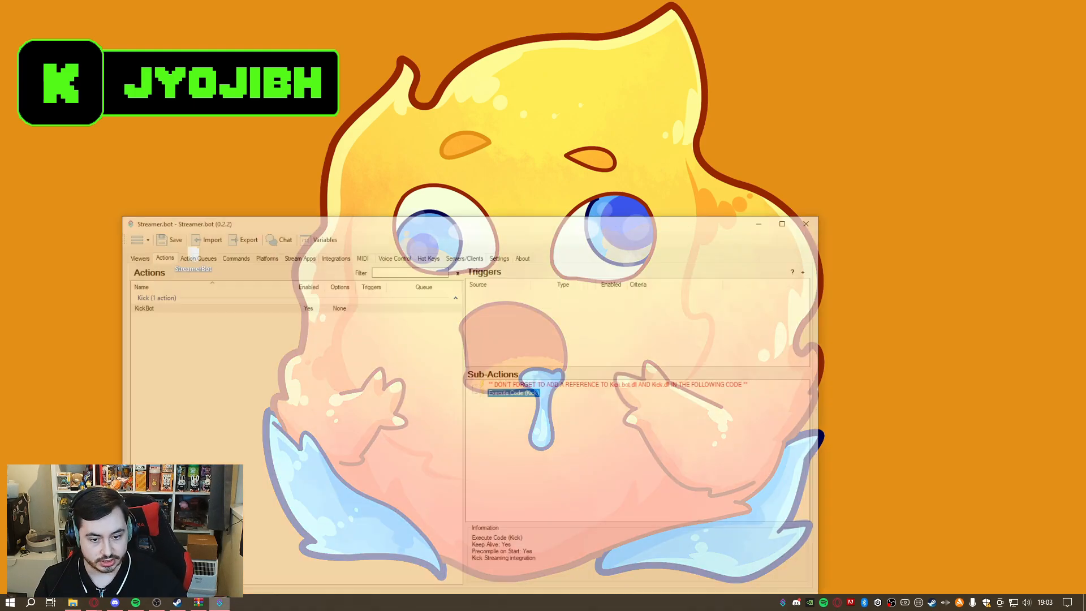
double_click(544, 368)
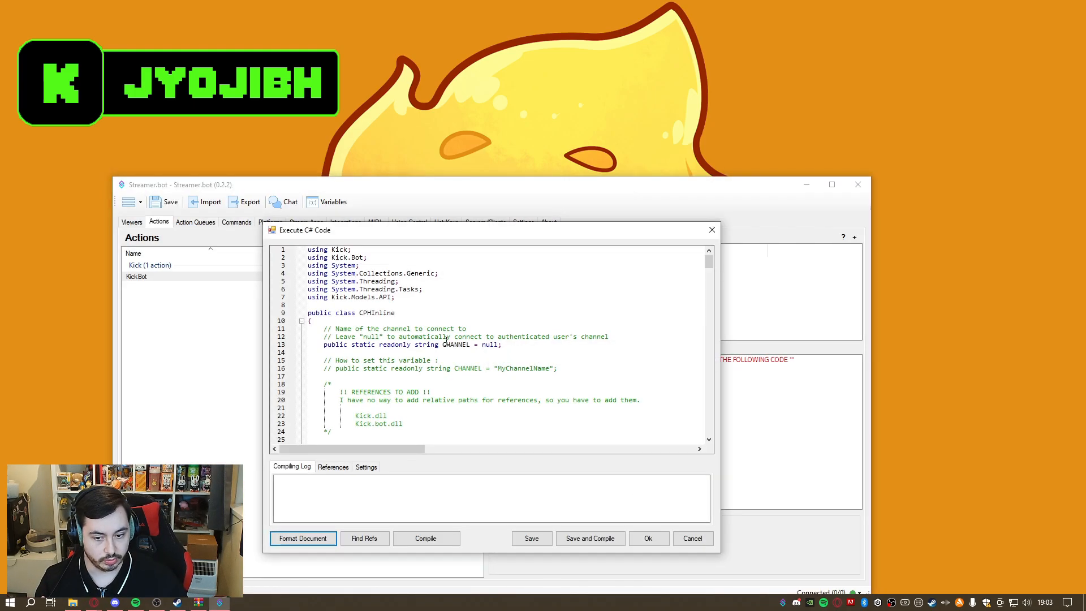
double_click(493, 345)
text("")
key(Left)
text(Jyojibh)
key(BackSpace)
key(BackSpace)
text(BH)
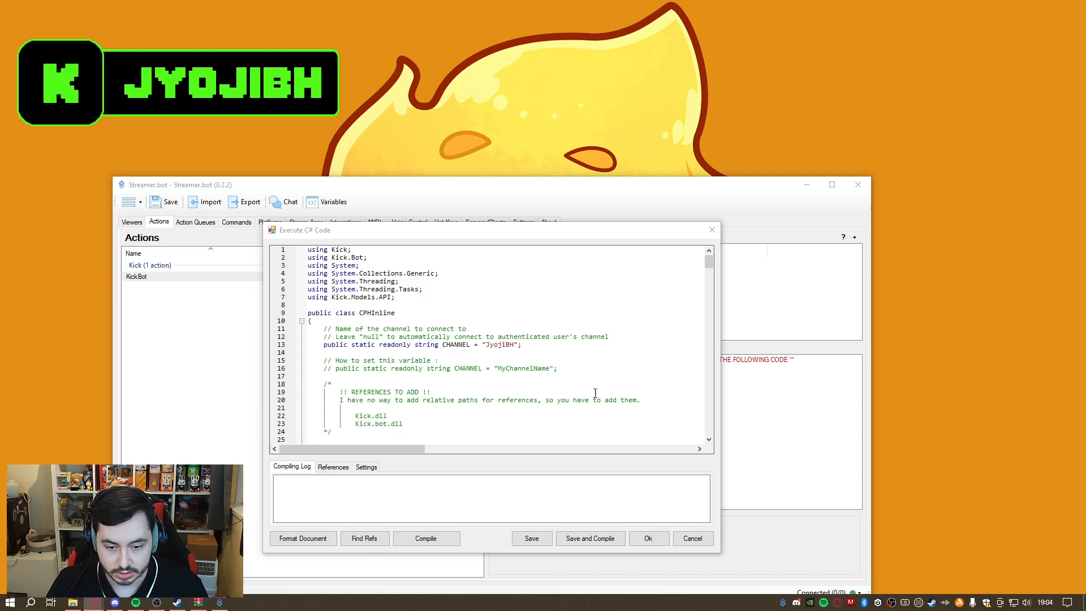
Review the edited CHANNEL line and close the C# code editor without saving the change.
drag(527, 344, 451, 344)
click(589, 361)
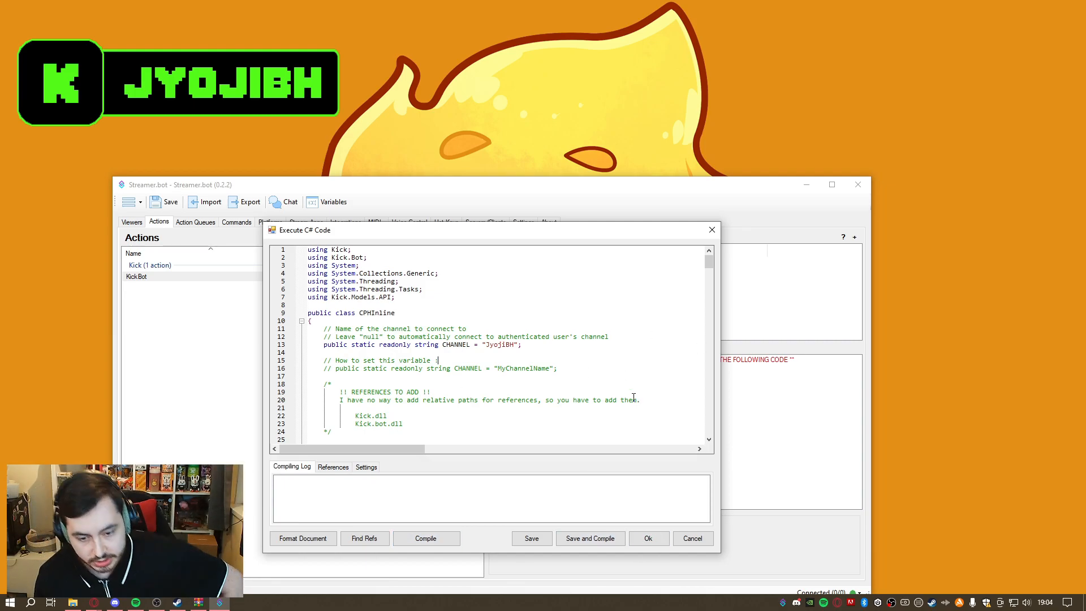
click(712, 229)
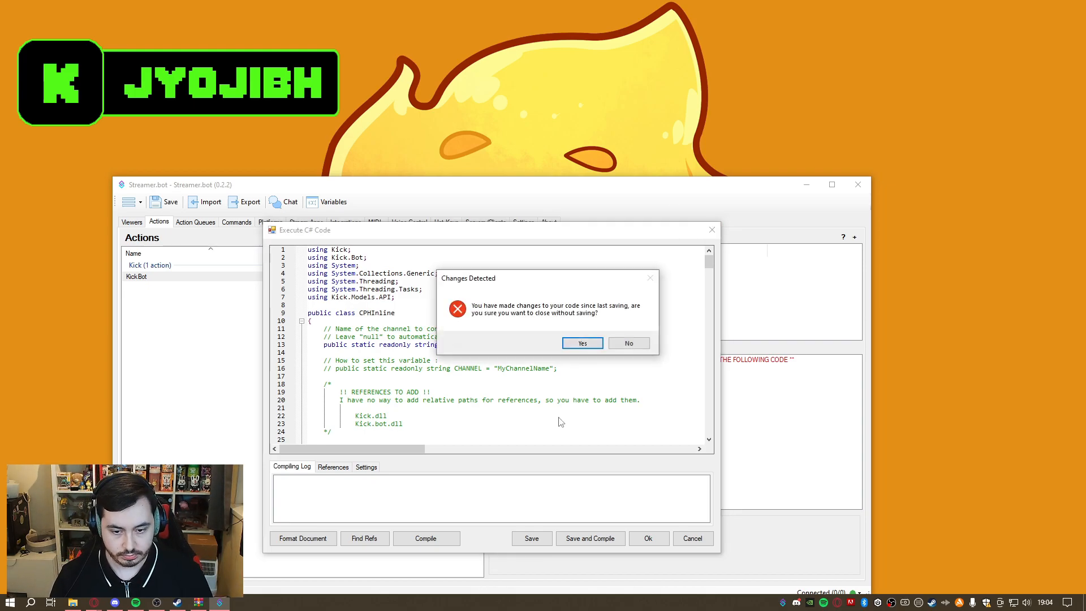
click(593, 344)
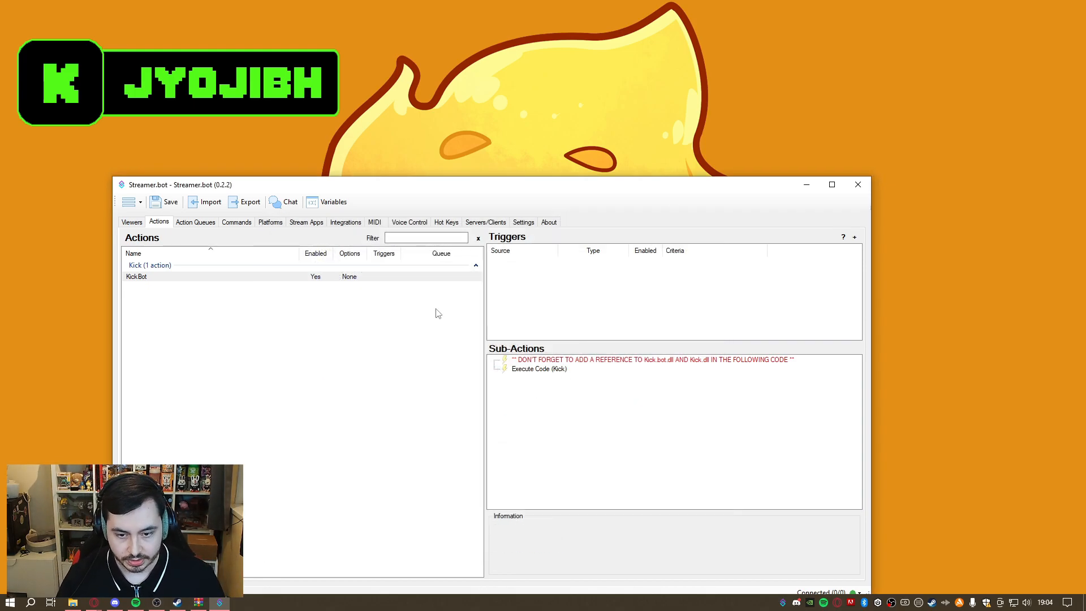
Save the Streamer.bot configuration and restart the program.
drag(326, 193, 388, 113)
click(226, 122)
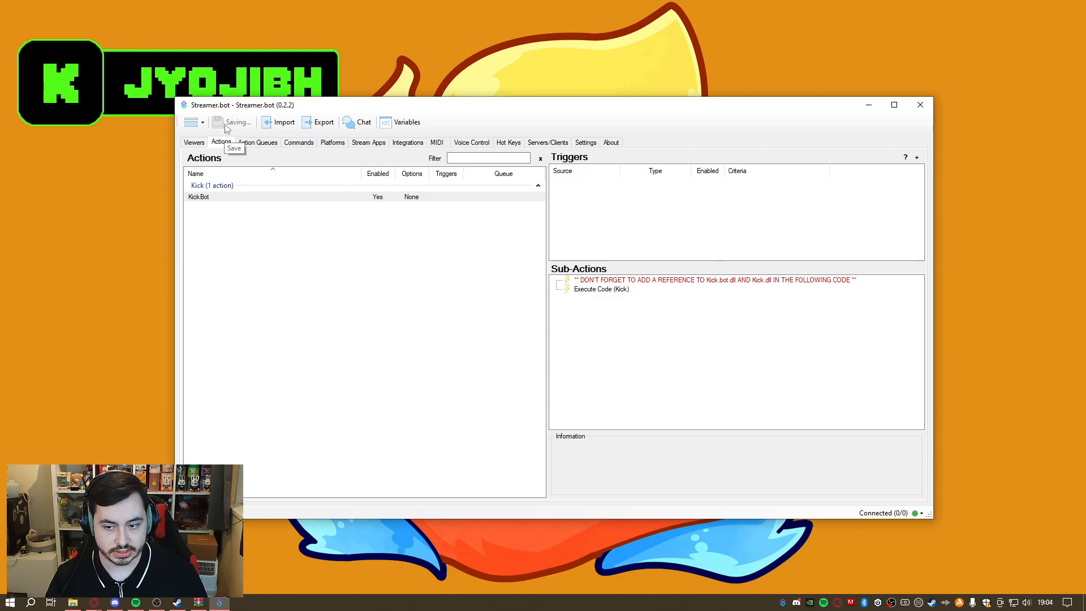
click(920, 105)
click(597, 335)
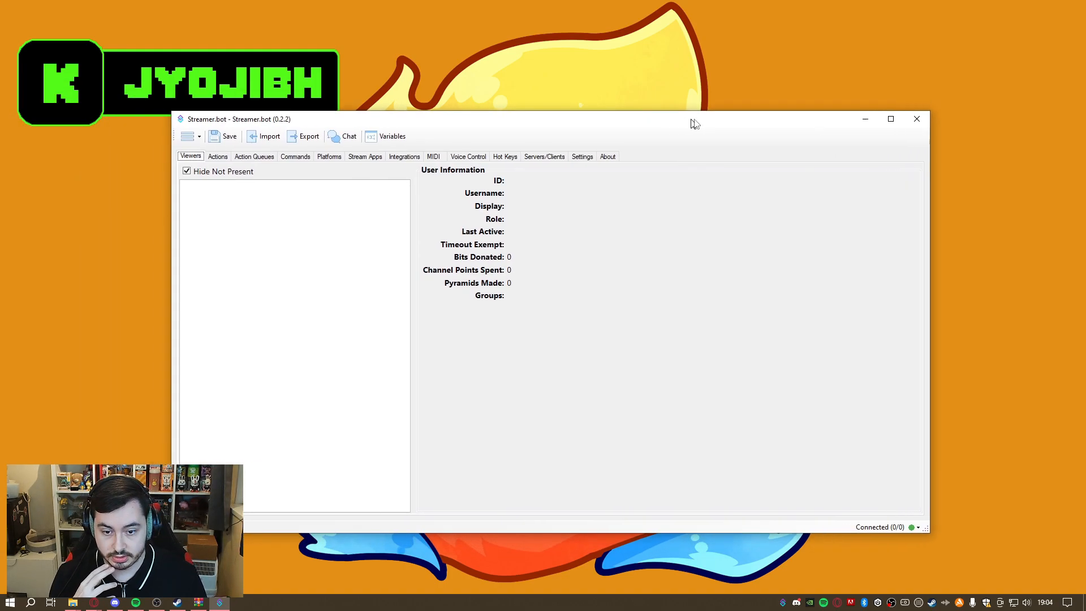
Recompile and save the C# code in the Kick.Bot action's Execute Code (Kick) sub-action, and accept it.
click(230, 155)
double_click(235, 210)
click(641, 372)
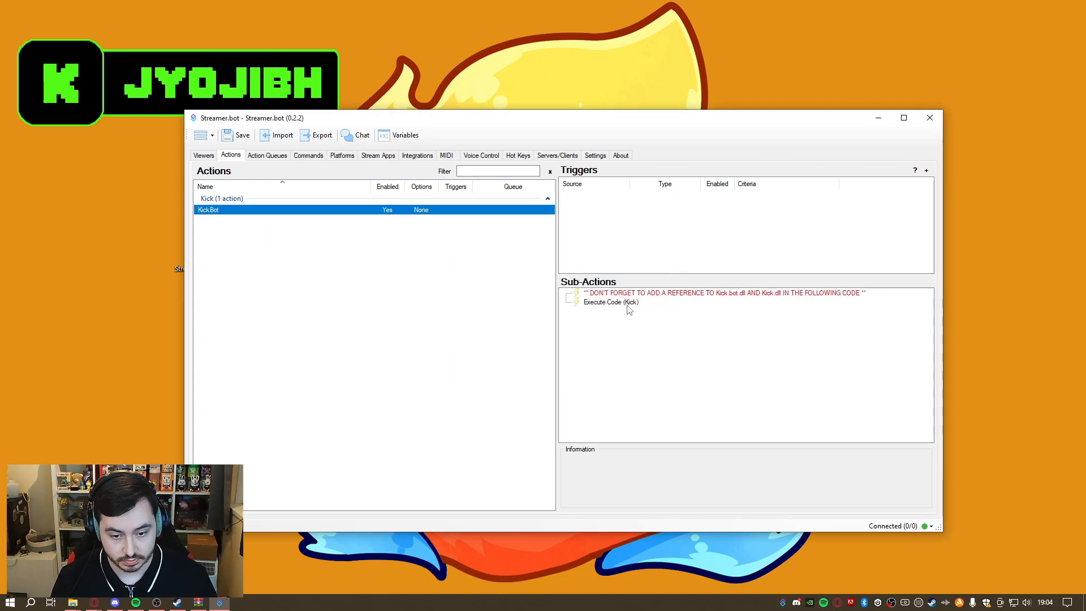
double_click(627, 308)
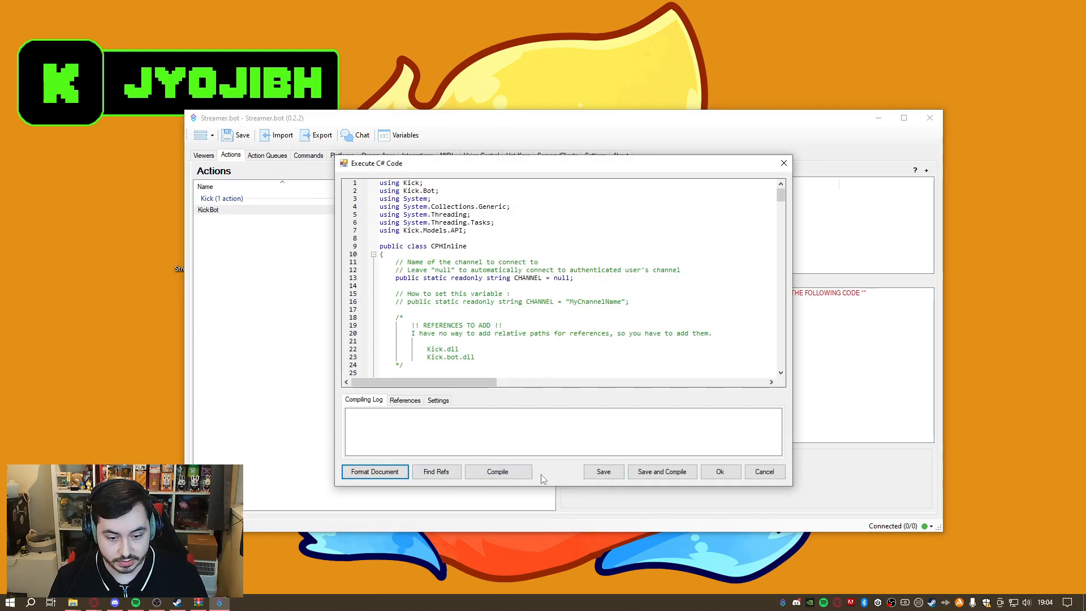
click(673, 472)
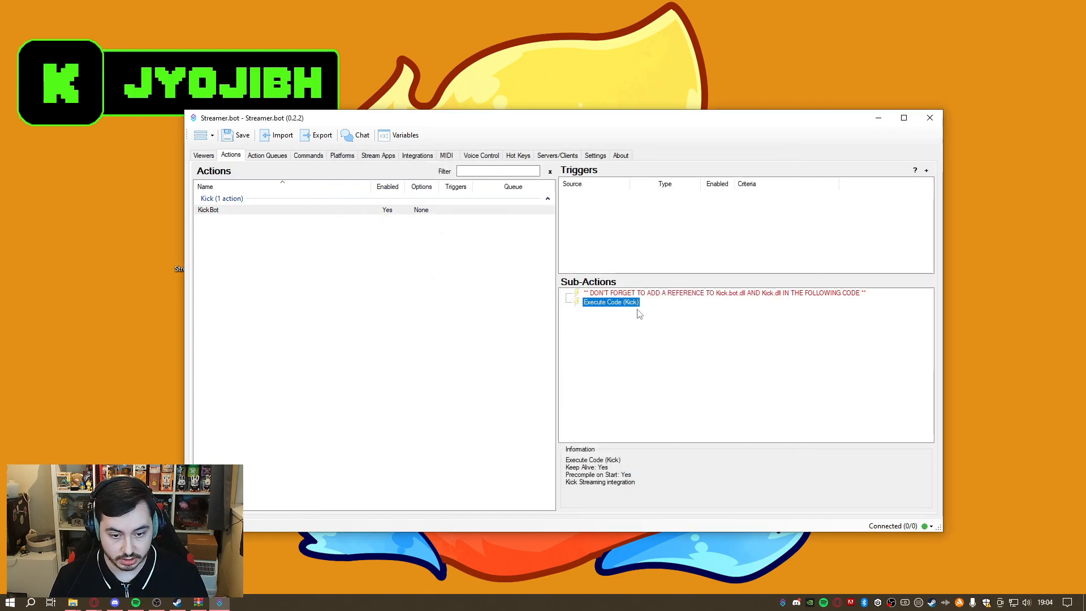
double_click(620, 303)
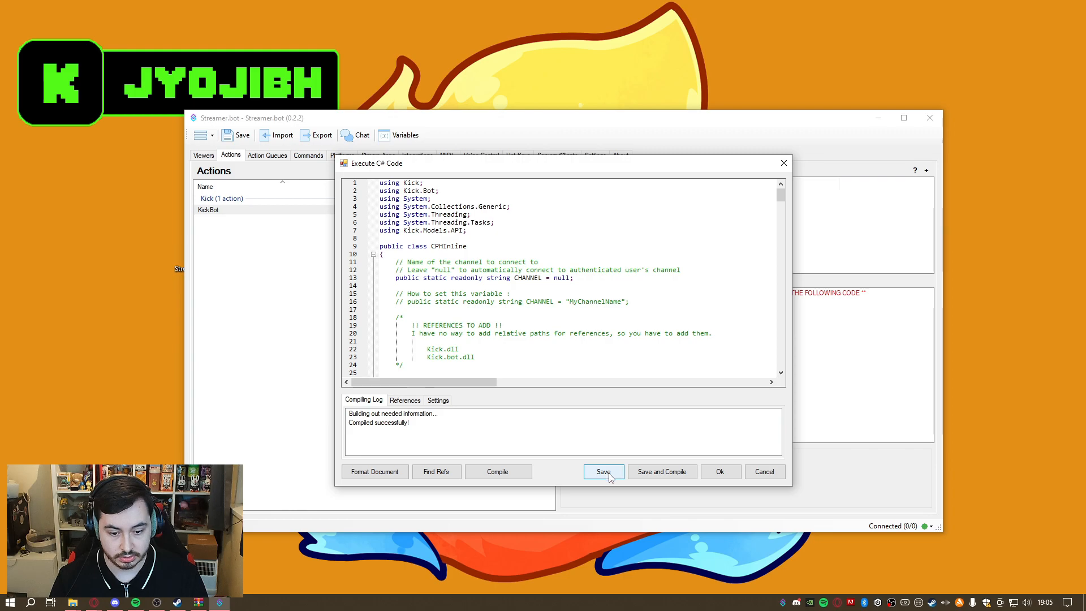
click(719, 473)
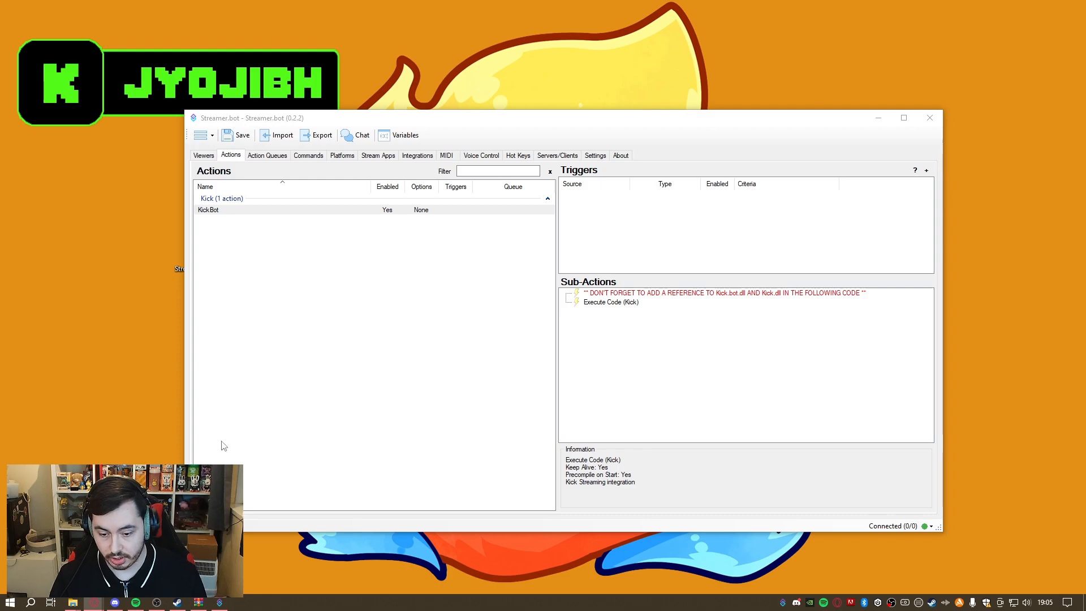
click(495, 435)
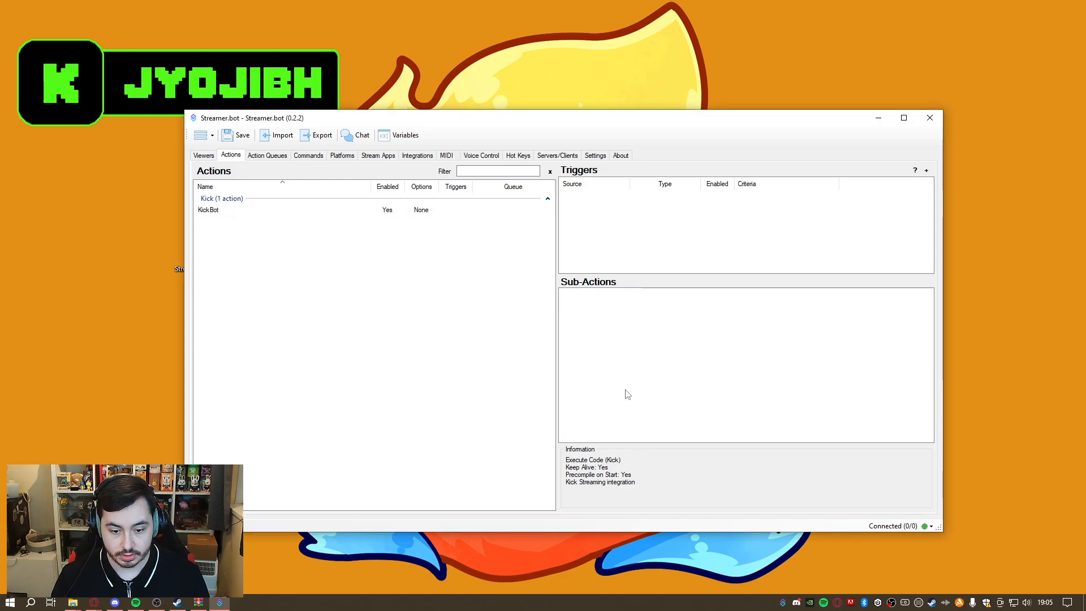
In the Kick.Bot action's Execute Code (Kick) sub-action, replace the null CHANNEL value with "JyojiBH".
click(295, 211)
drag(611, 125, 608, 72)
double_click(620, 250)
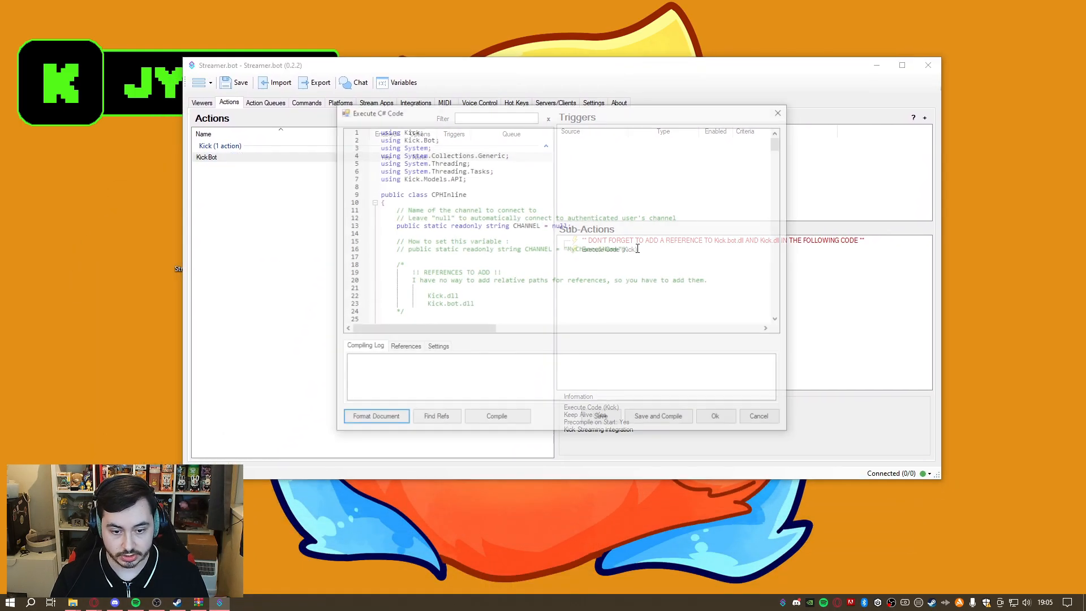
double_click(560, 225)
text("Jyojib)
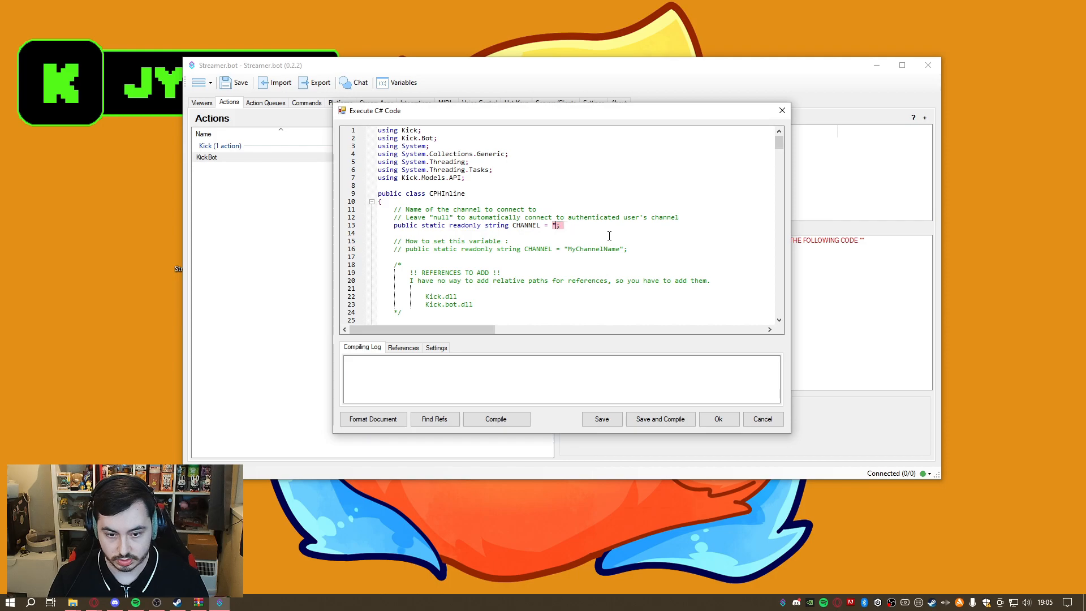
key(BackSpace)
text(BH")
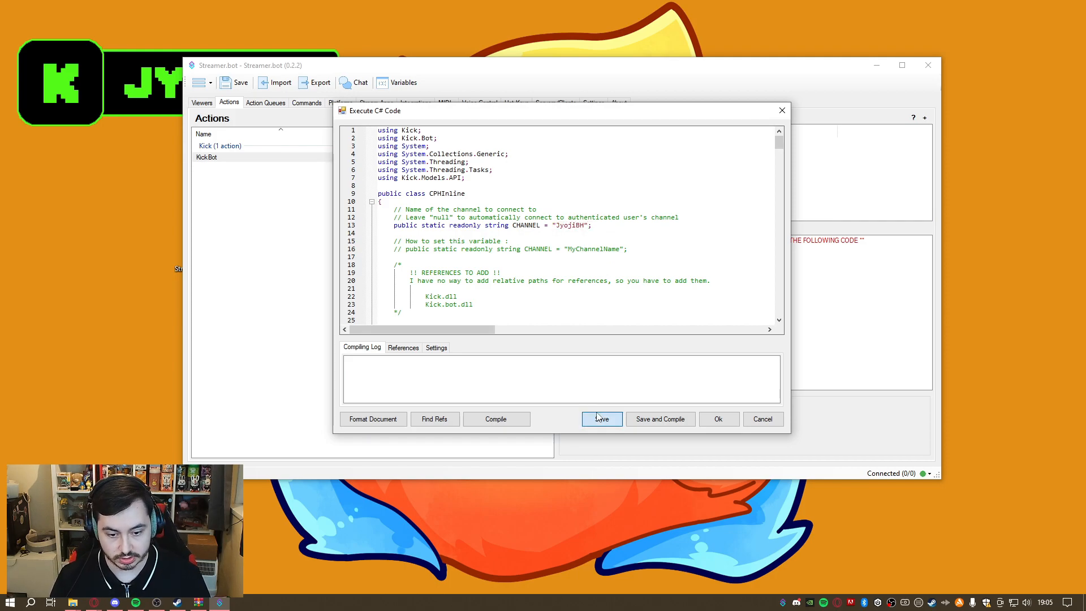
Save and compile the C# code, reopen the sub-action to check its CHANNEL line, and accept it.
click(652, 421)
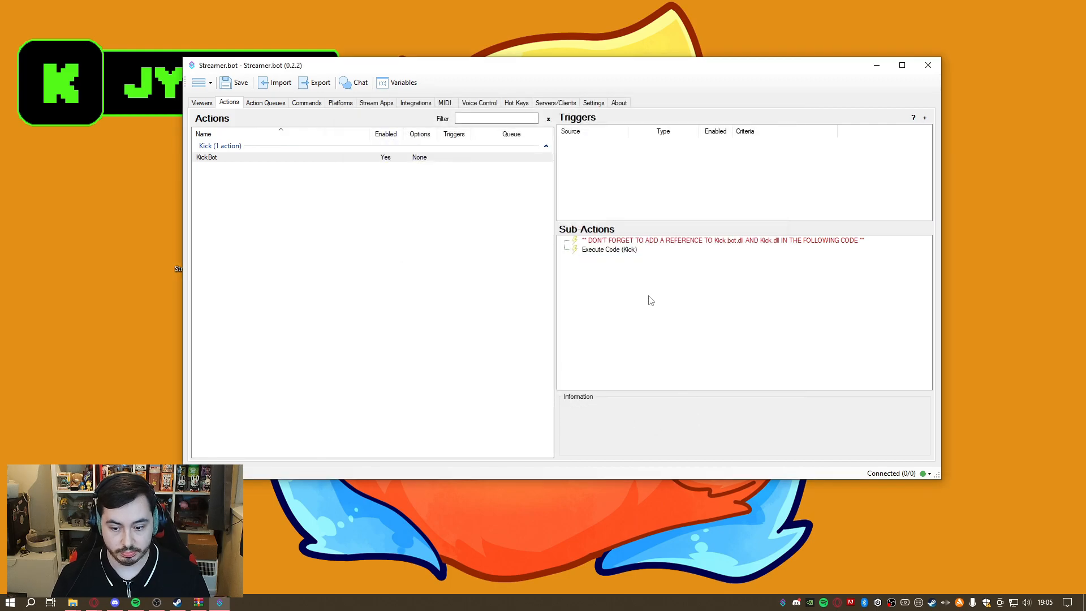
double_click(622, 250)
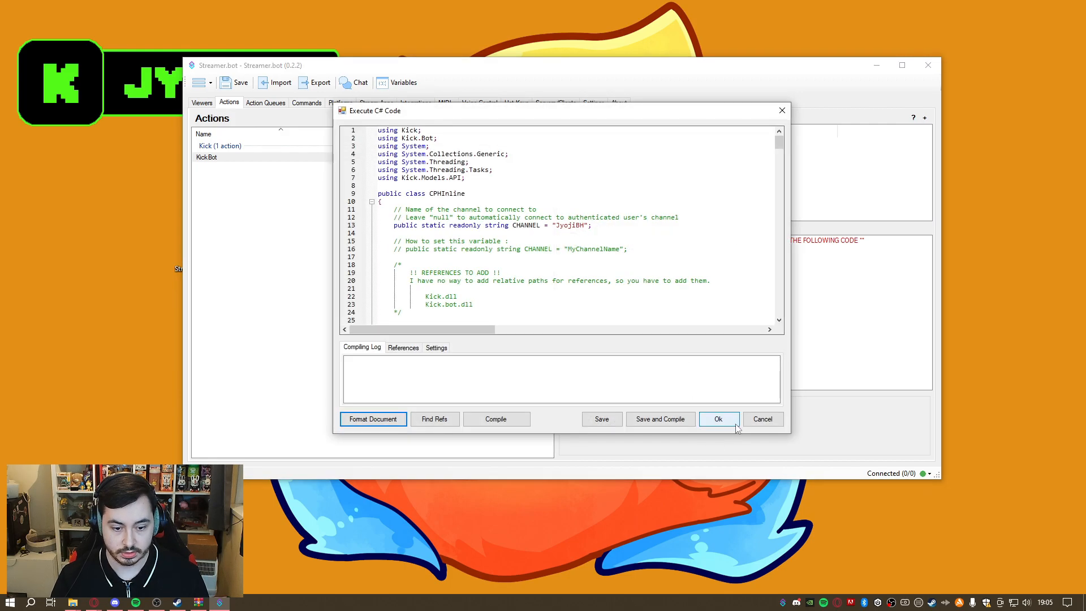
click(717, 418)
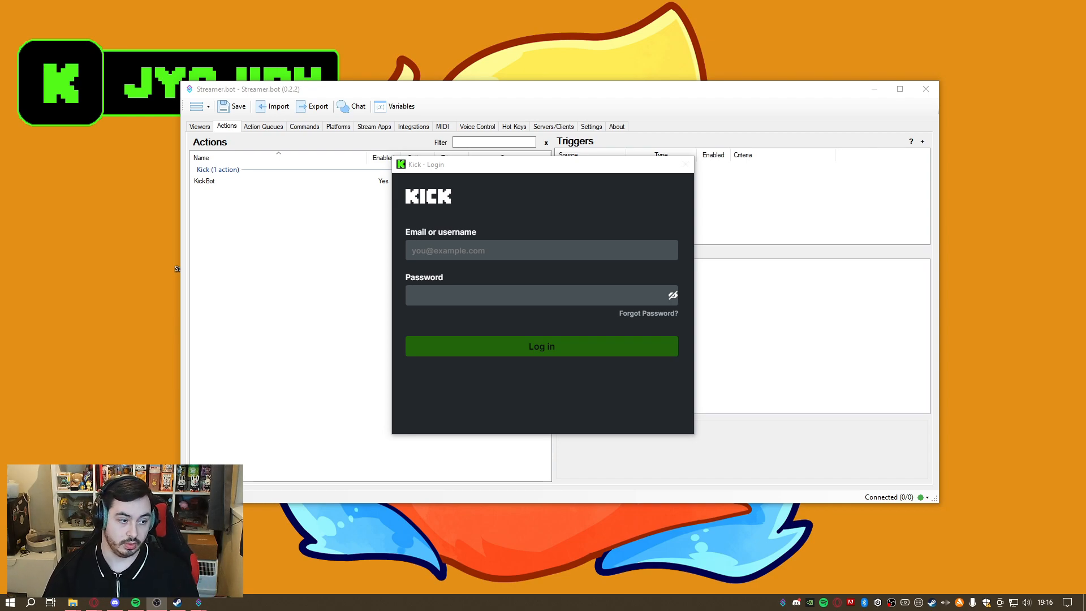
Log in to Kick by entering the account's email or username and the account password.
click(538, 250)
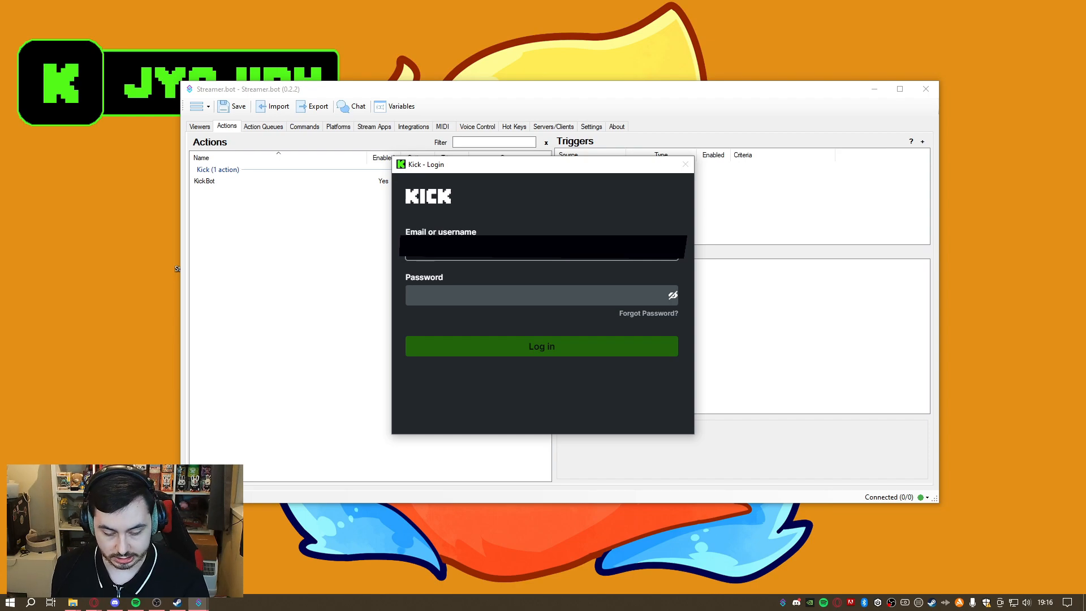
click(411, 295)
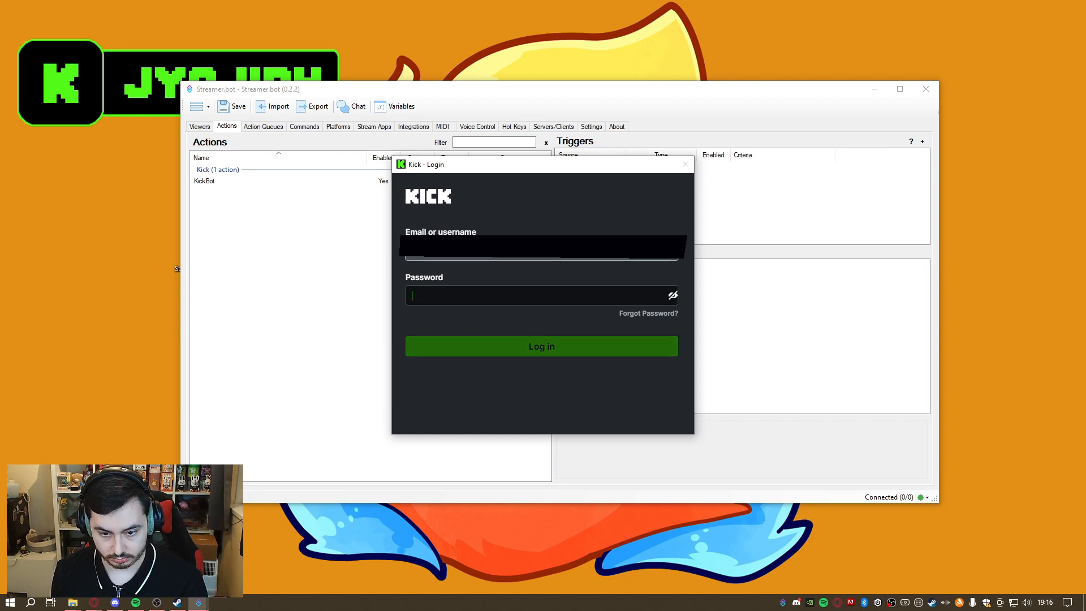
text(•••••••••••)
key(Return)
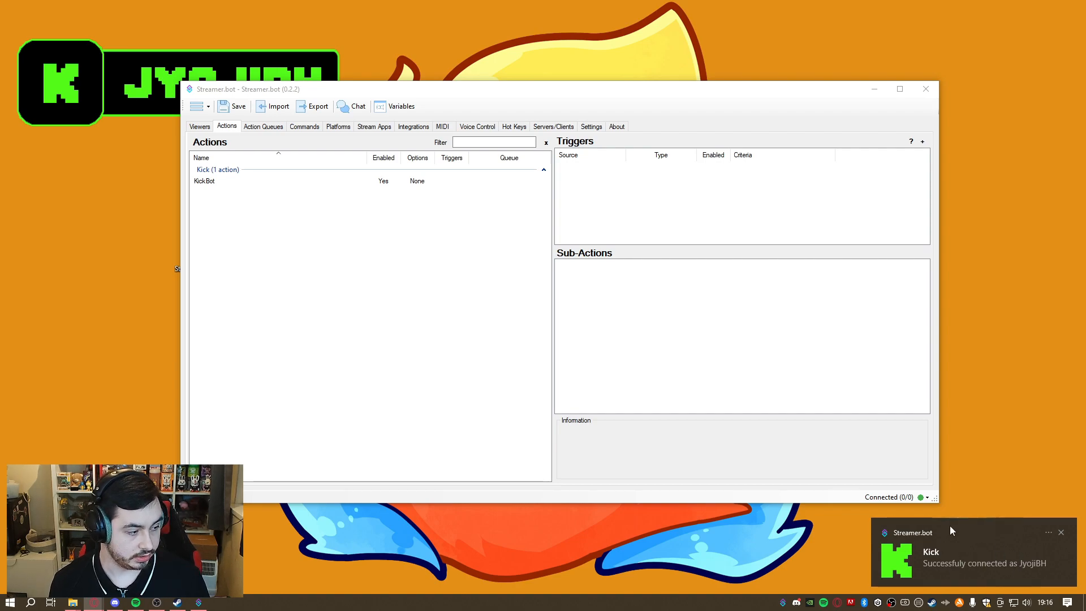
Check the Windows notification centre for the Kick connection notice and close it.
click(1067, 603)
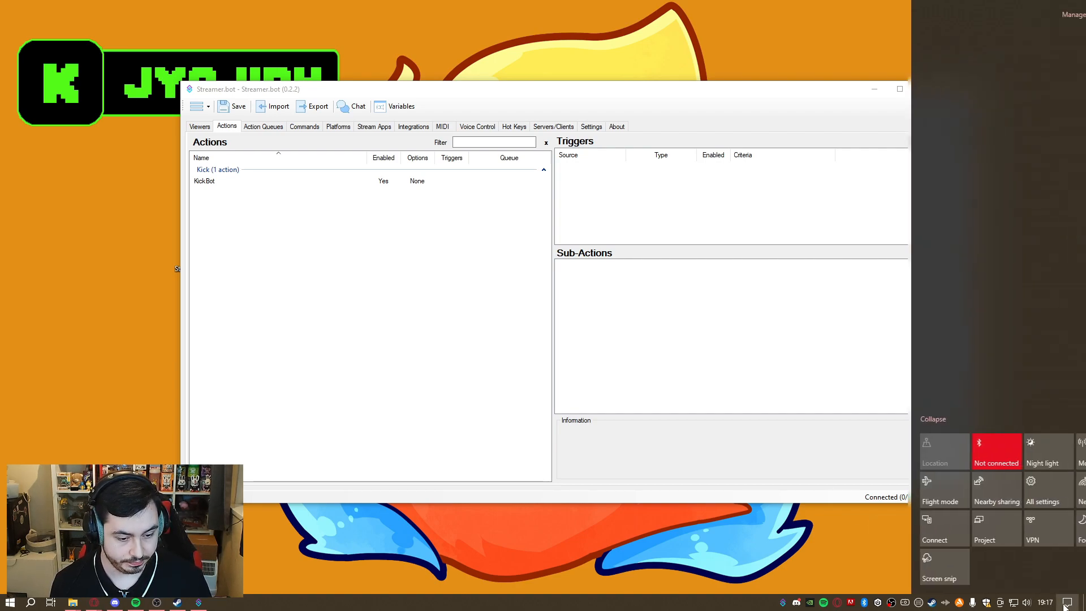
click(1066, 605)
click(381, 308)
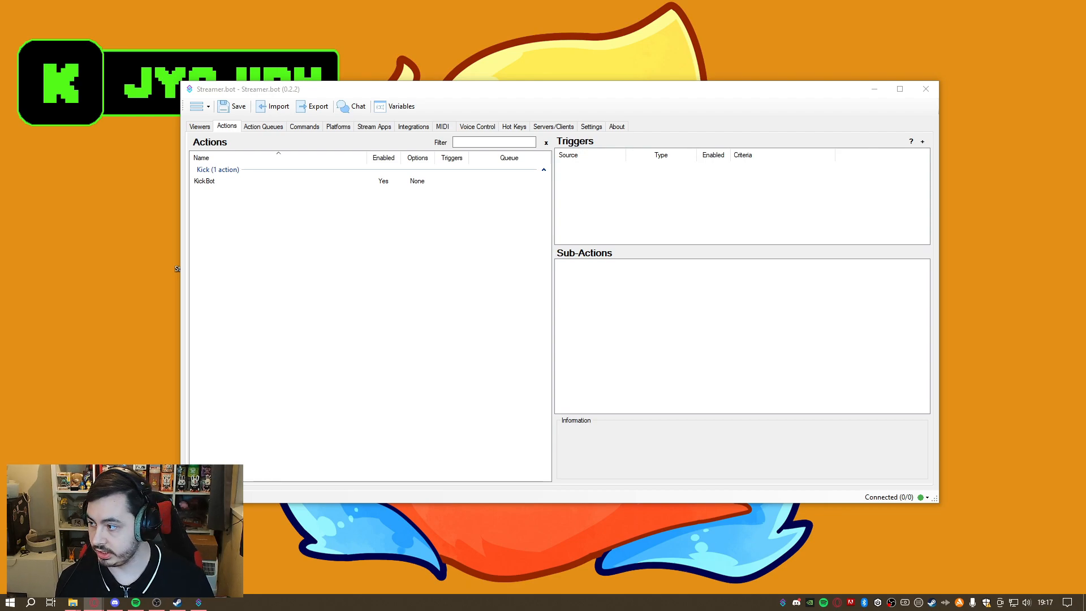
click(378, 325)
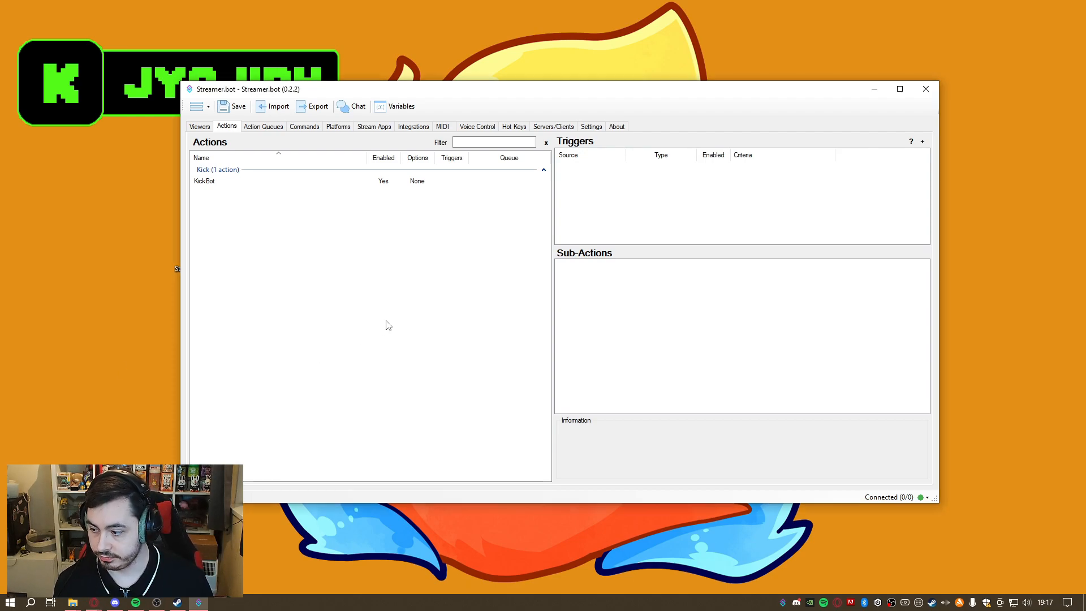
click(260, 181)
click(279, 247)
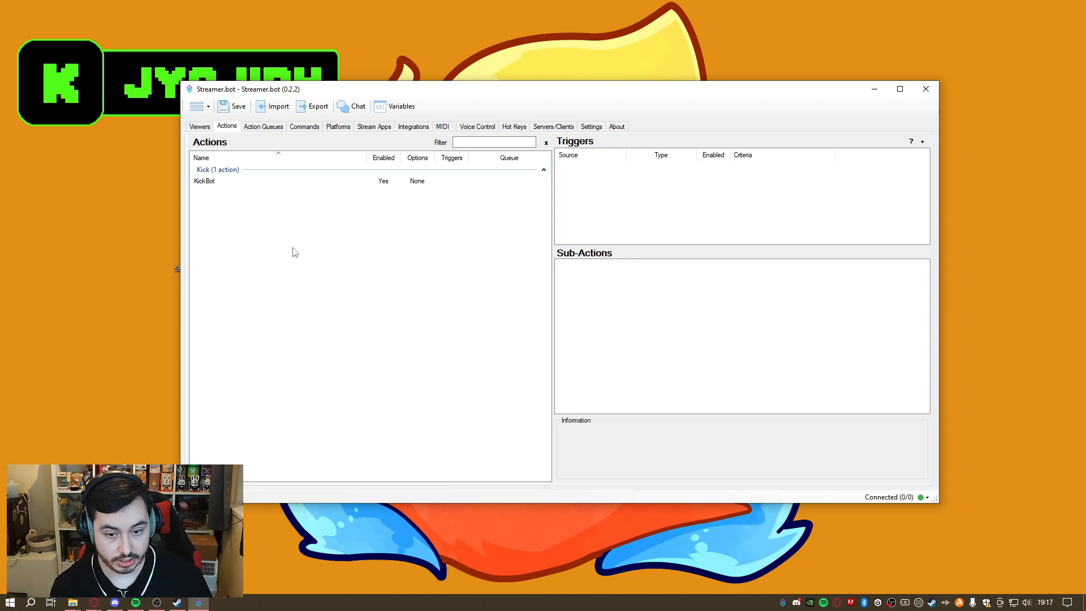
key(alt+Tab)
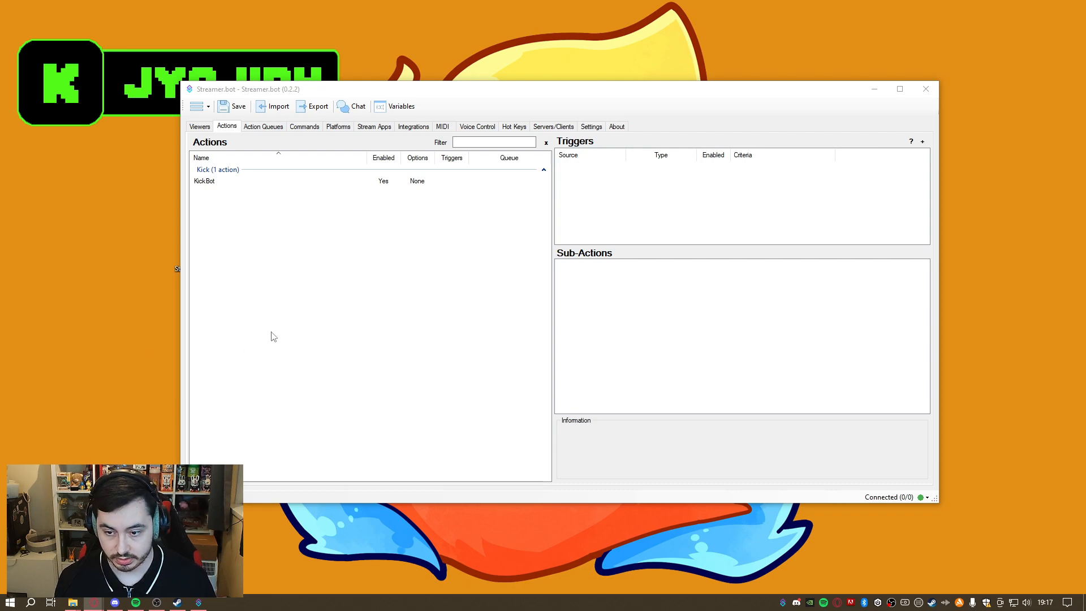
right_click(247, 271)
click(228, 255)
right_click(247, 237)
click(257, 249)
right_click(256, 246)
click(268, 256)
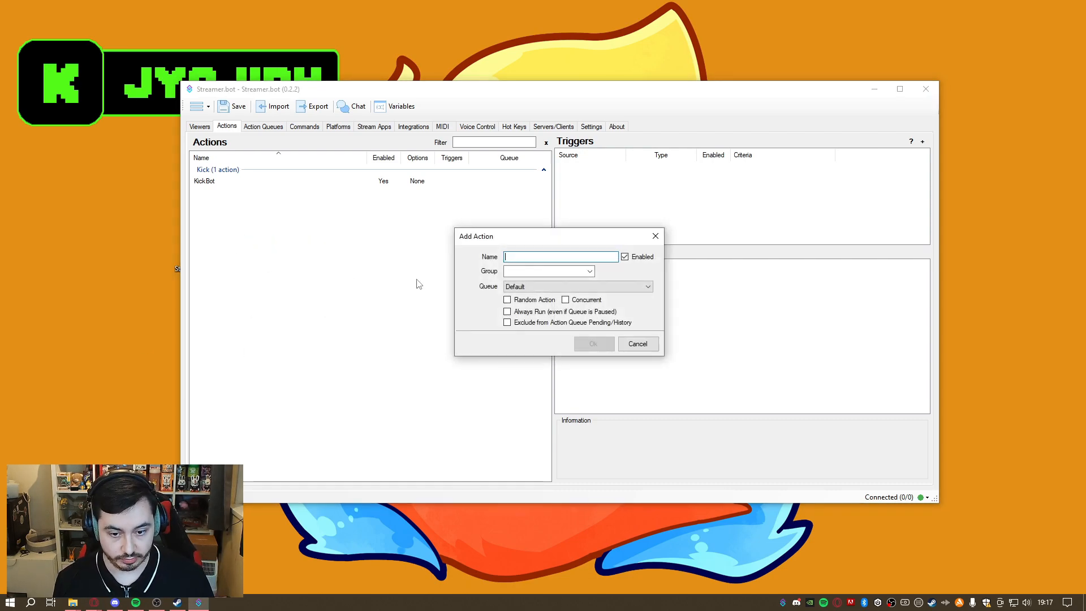
click(633, 341)
right_click(403, 271)
click(325, 262)
right_click(306, 259)
click(761, 104)
drag(760, 104, 760, 172)
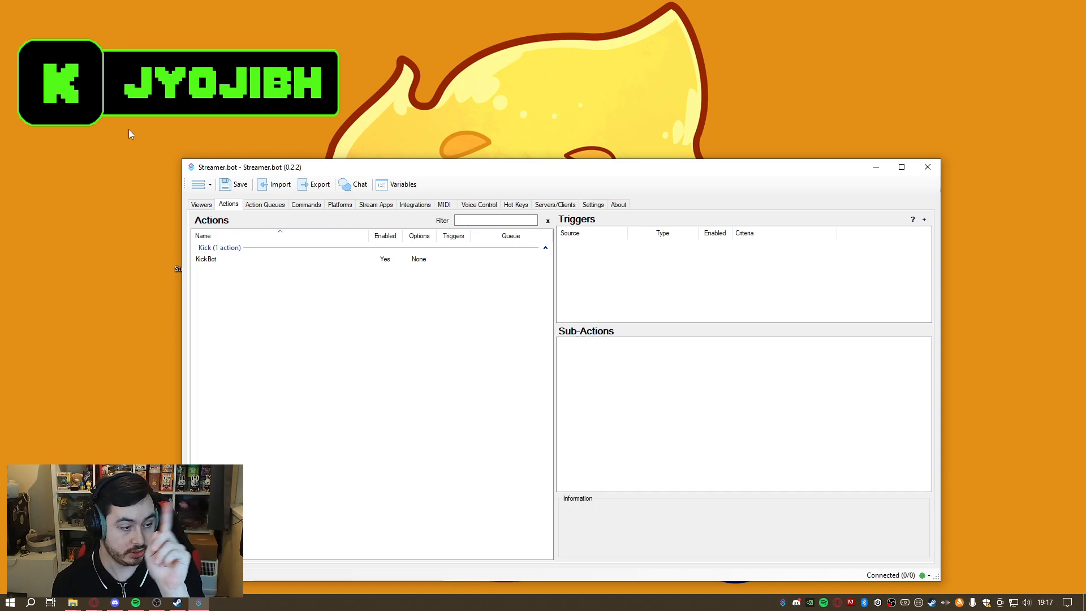
drag(597, 170, 597, 135)
Add a new enabled action named Chat in the Kick group, keeping the Default queue.
right_click(237, 257)
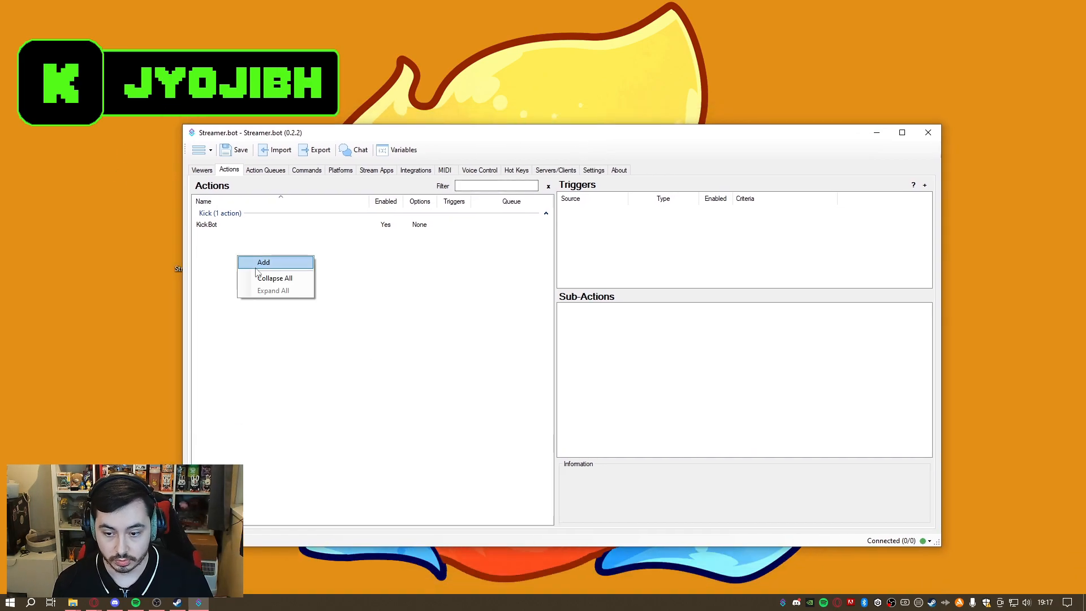
click(266, 263)
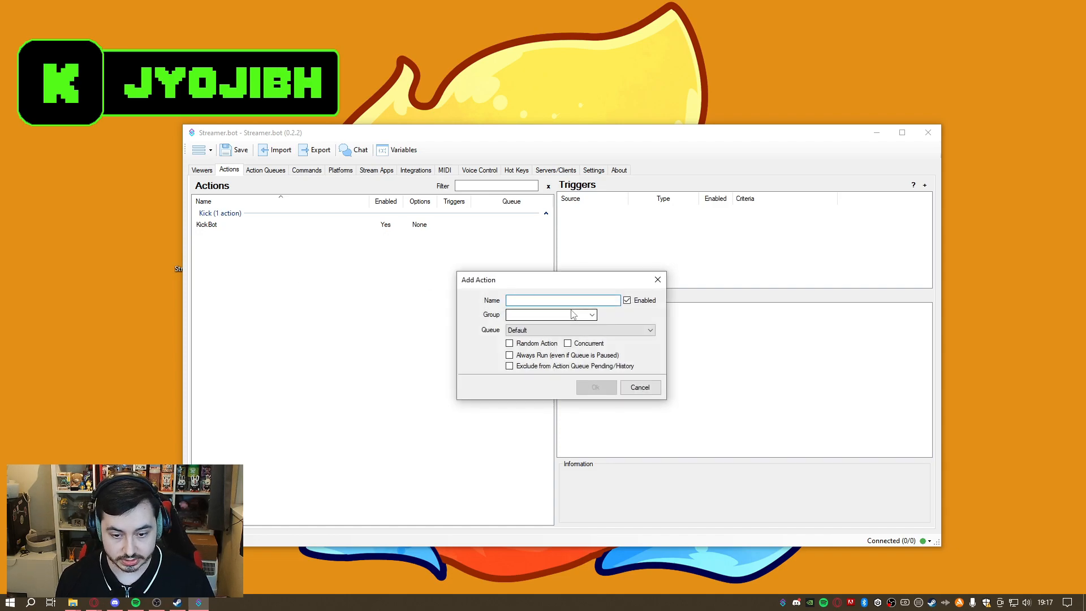
click(588, 315)
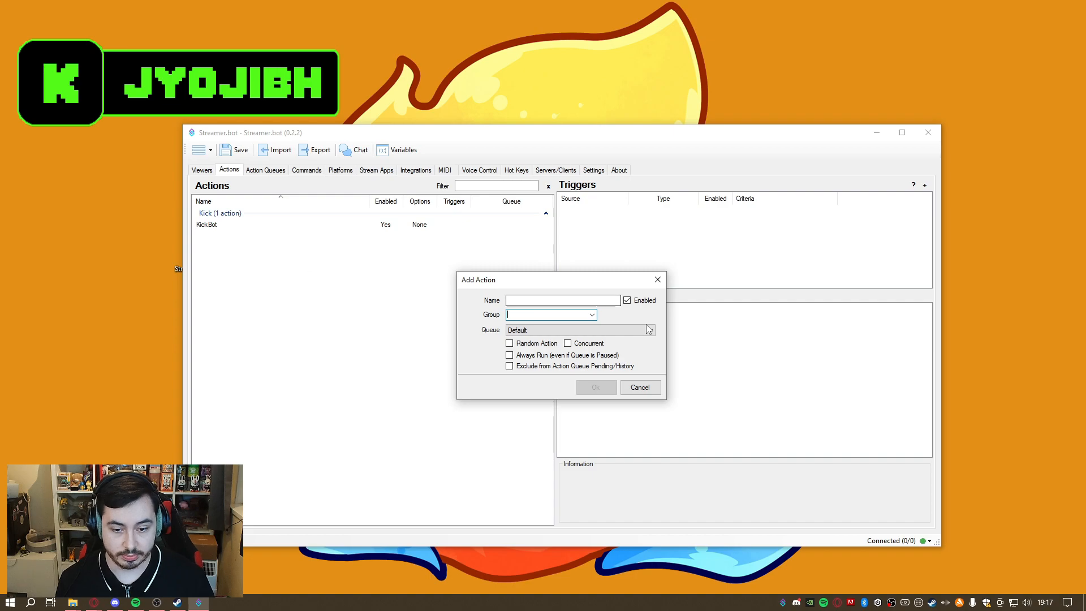
click(592, 315)
click(541, 326)
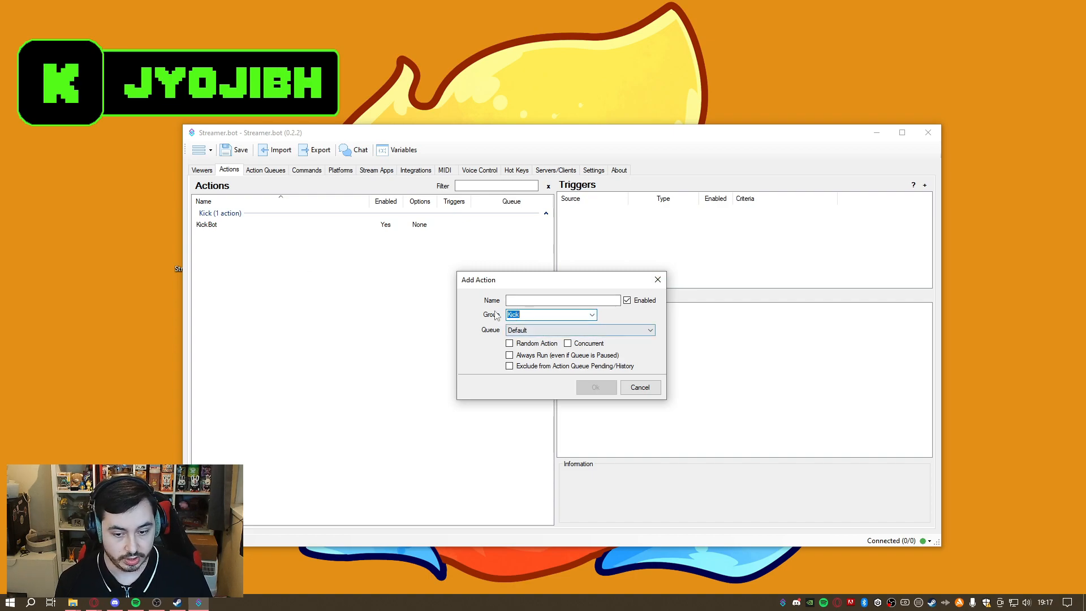
click(540, 300)
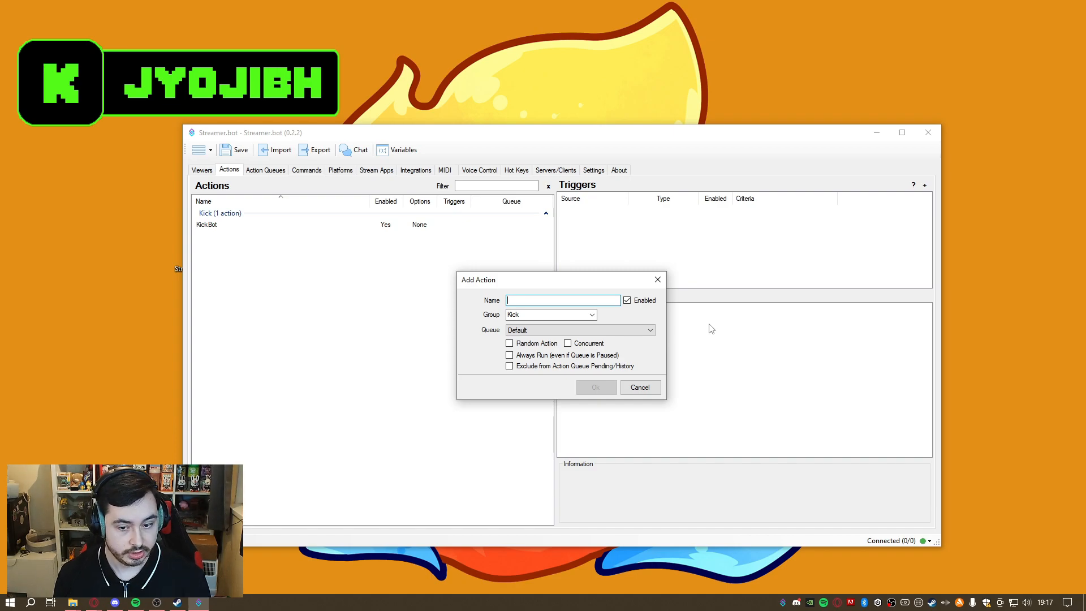
text(Chat)
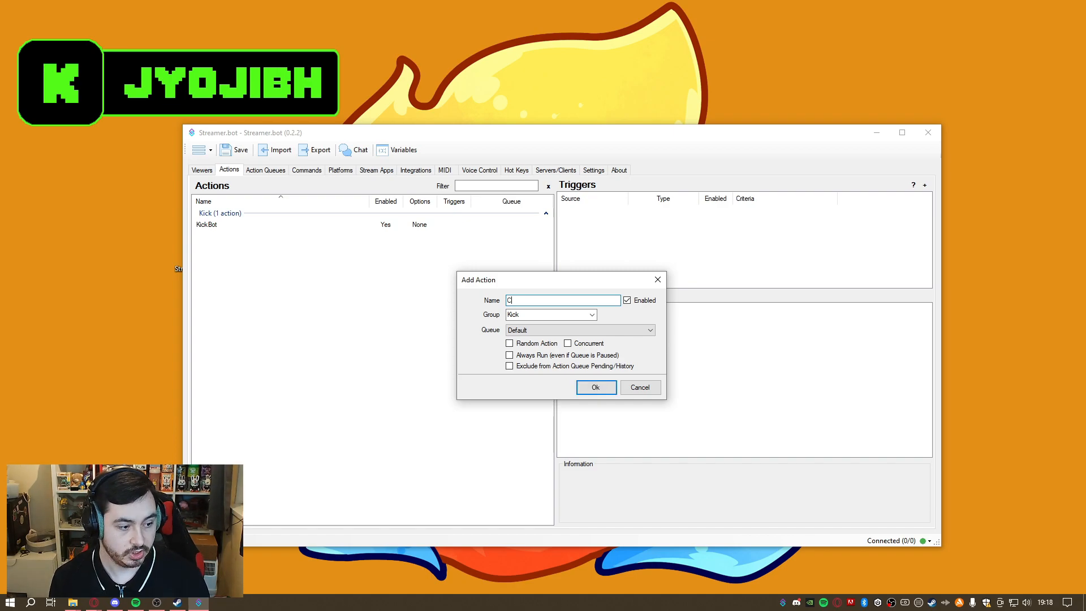
click(595, 387)
click(293, 239)
click(430, 301)
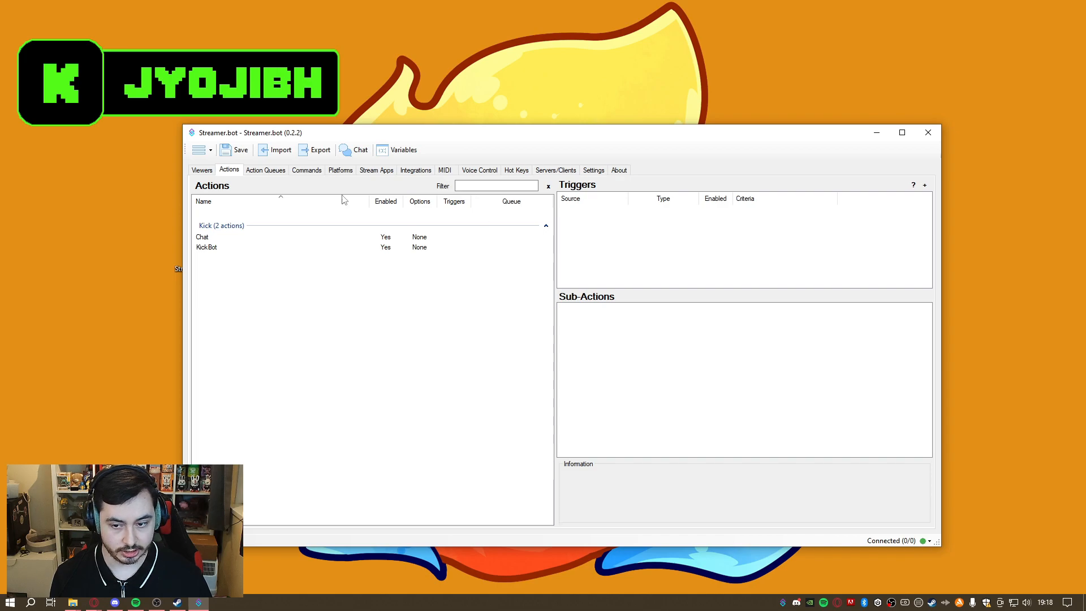
Reorder the main sections so that Commands comes directly before Action Queues, and return to the actions list.
drag(306, 170, 267, 172)
click(290, 173)
click(265, 173)
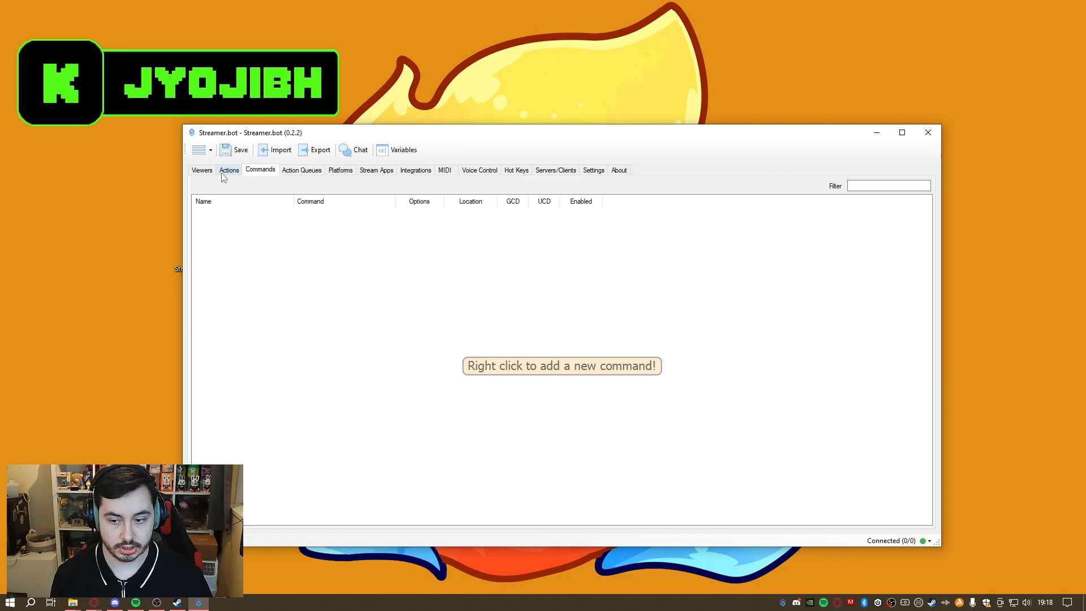
click(228, 173)
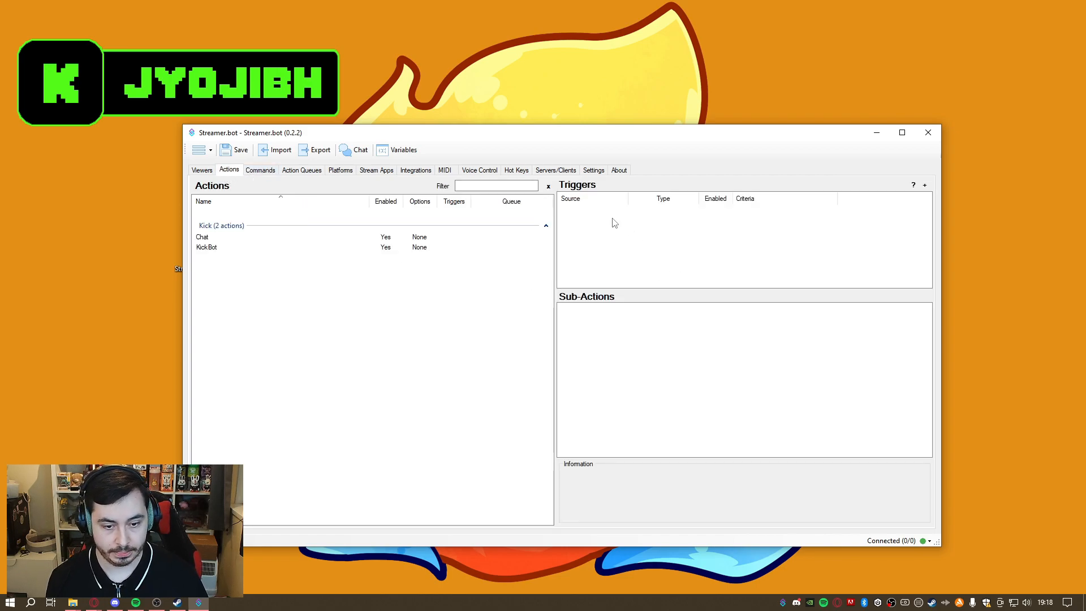
Save the Streamer.bot configuration, close and relaunch the program, and show its actions list.
click(239, 158)
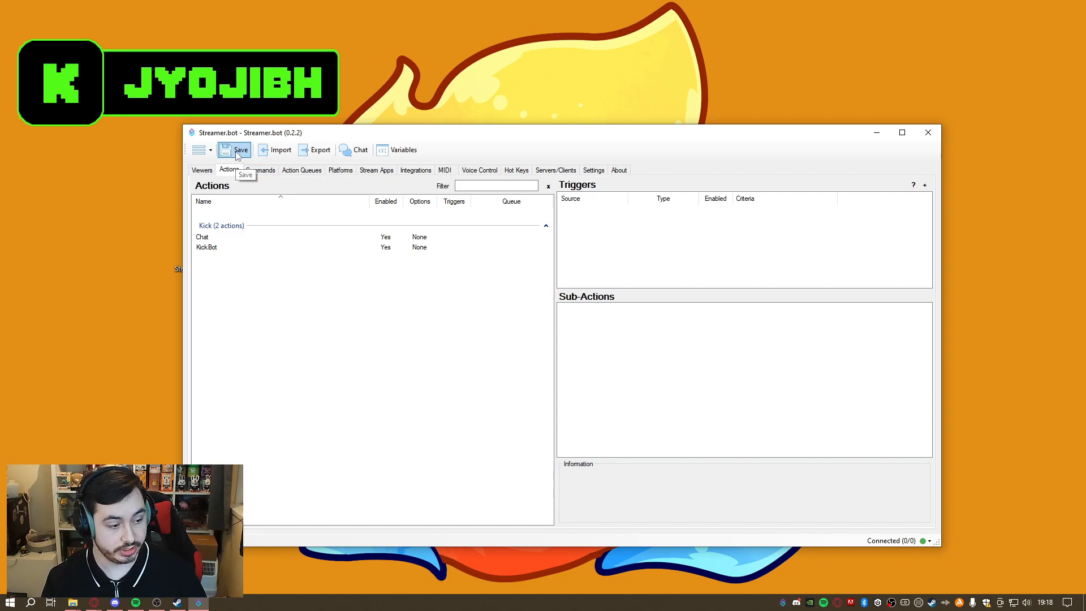
click(238, 155)
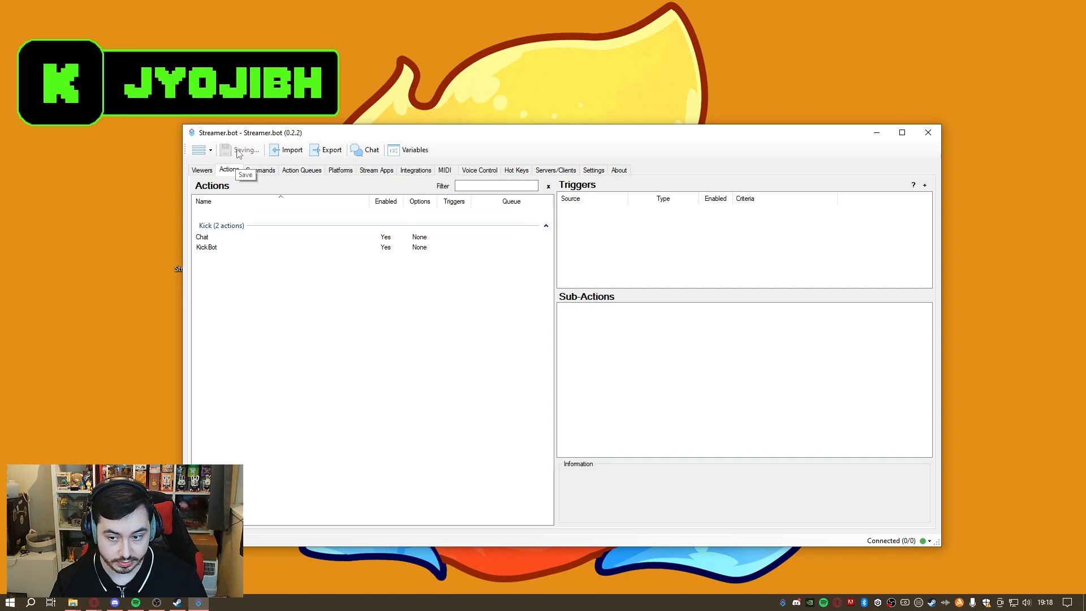
click(935, 139)
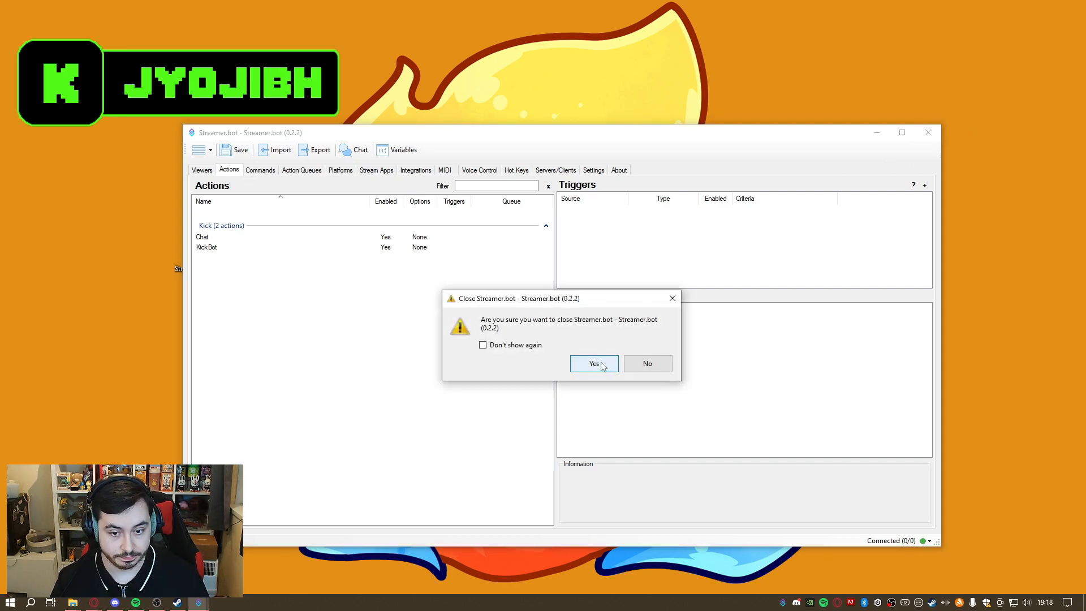
click(649, 364)
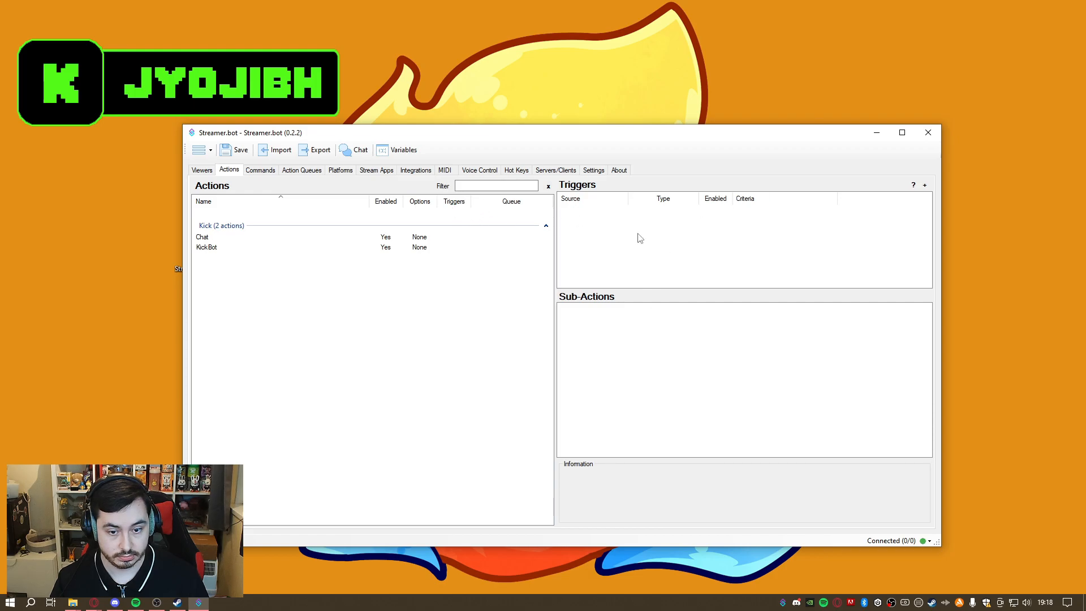
click(928, 132)
click(594, 364)
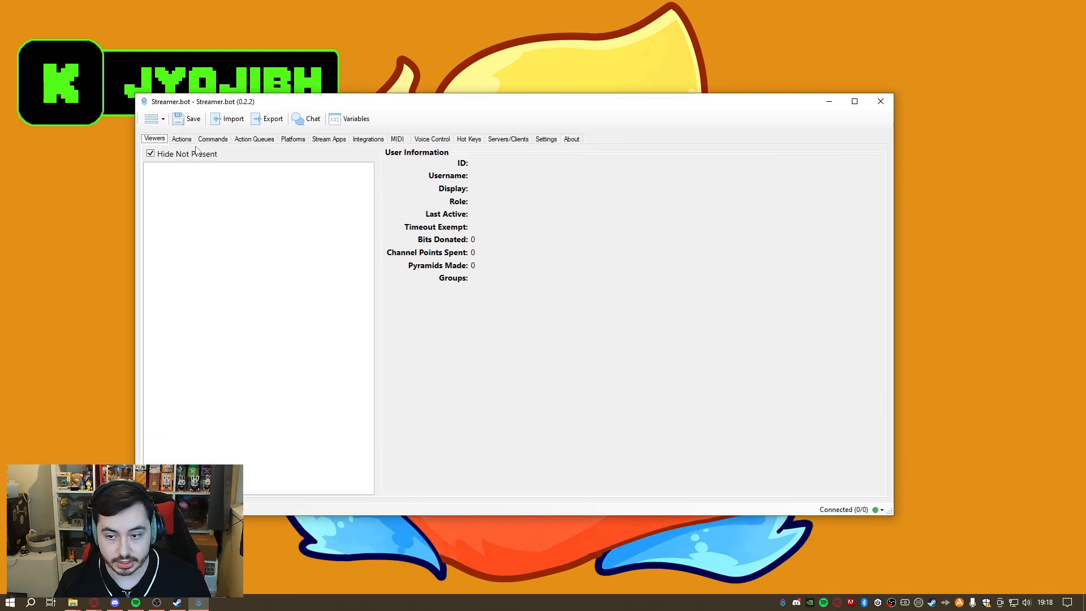
click(187, 142)
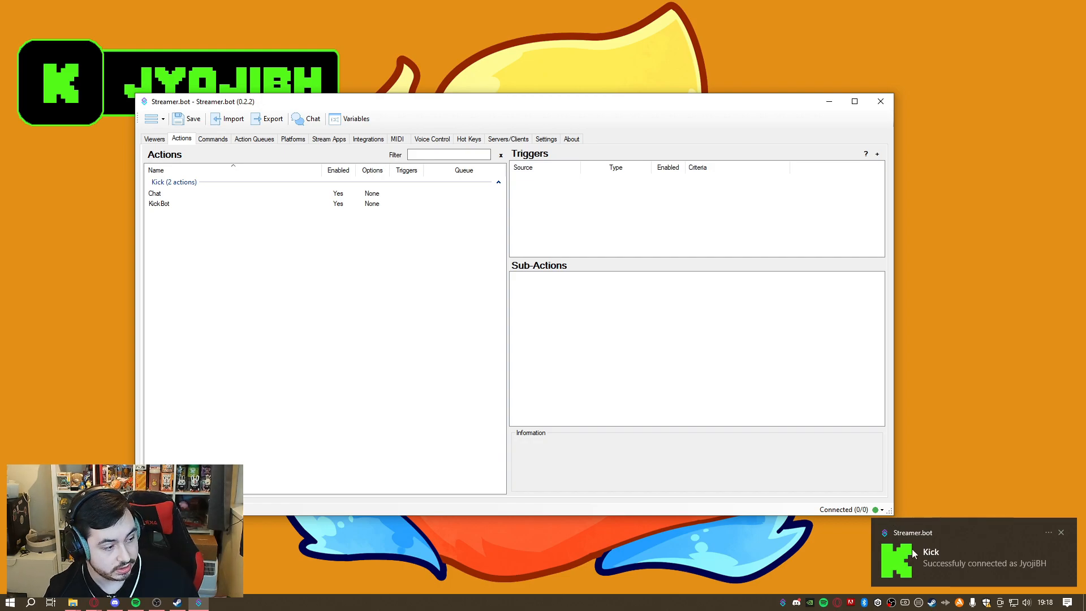
Start a new command named Hello that is triggered by !hello, keeping the Basic mode and Start location.
click(210, 140)
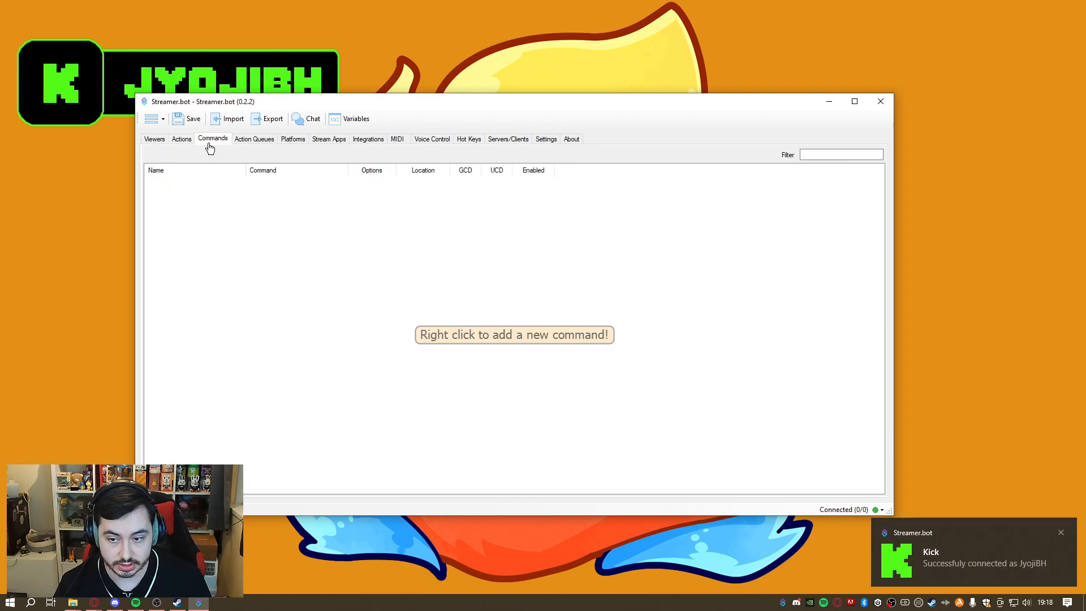
right_click(303, 228)
click(310, 233)
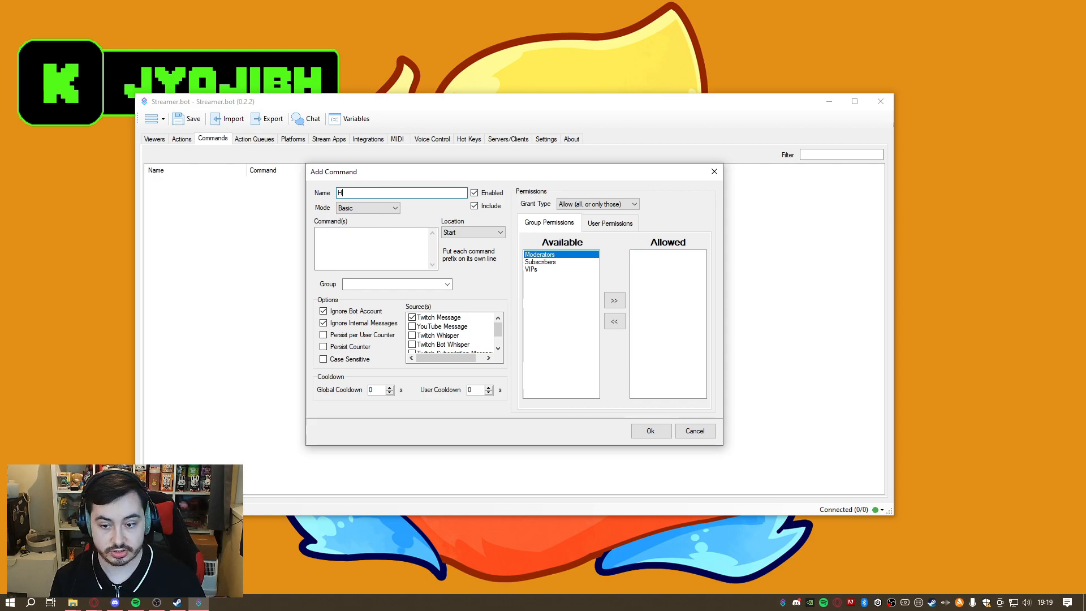
text(ello)
key(Tab)
key(Tab)
key(Tab)
key(Tab)
key(Tab)
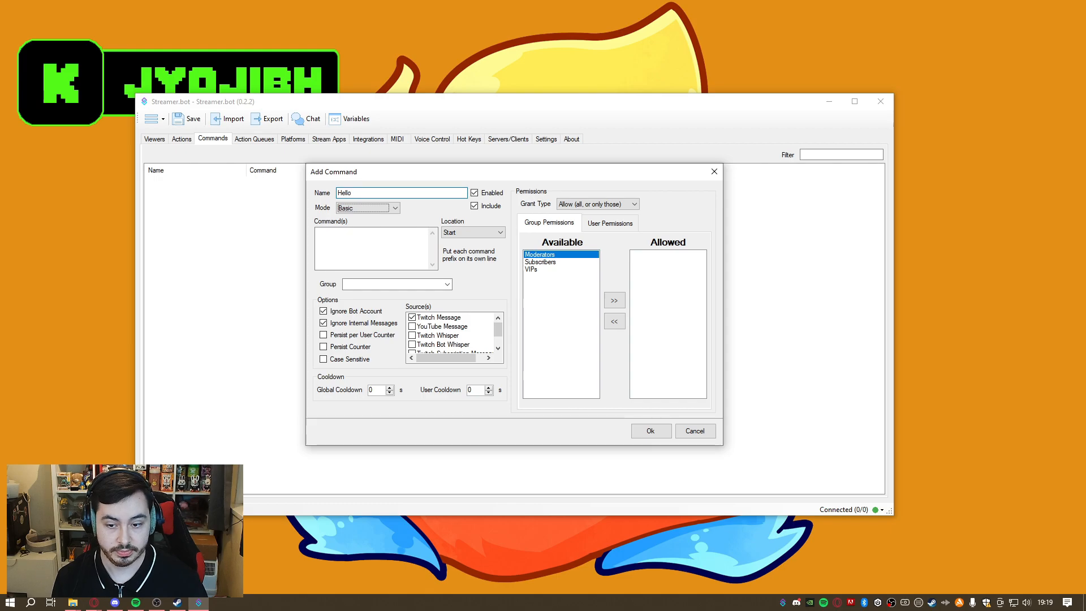
click(356, 249)
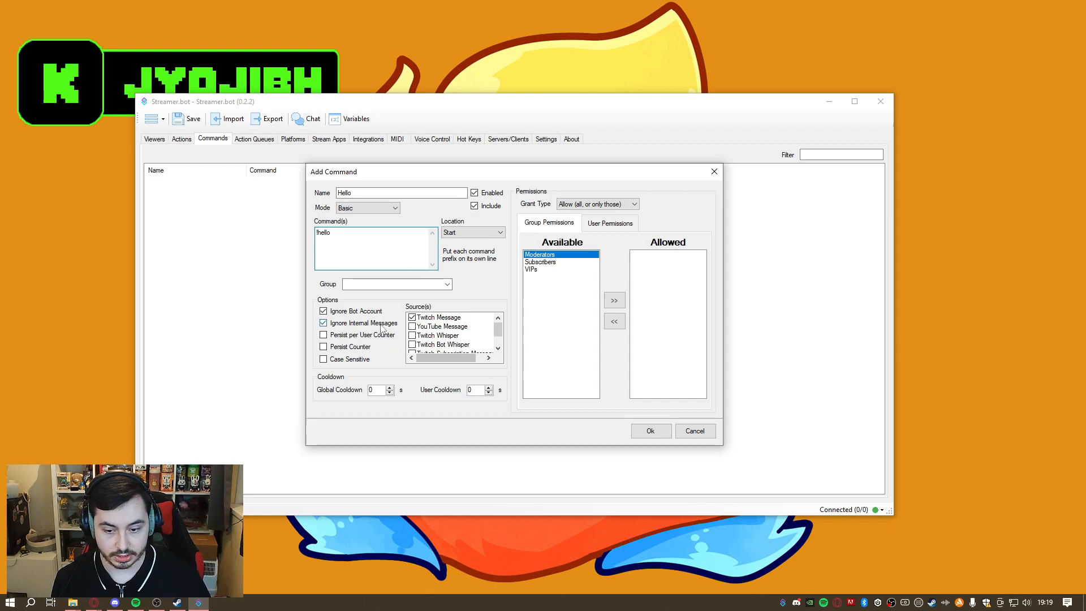
Keep the global and user cooldowns at 0 seconds and add the Hello command.
double_click(378, 389)
double_click(474, 390)
double_click(374, 389)
drag(476, 390, 453, 392)
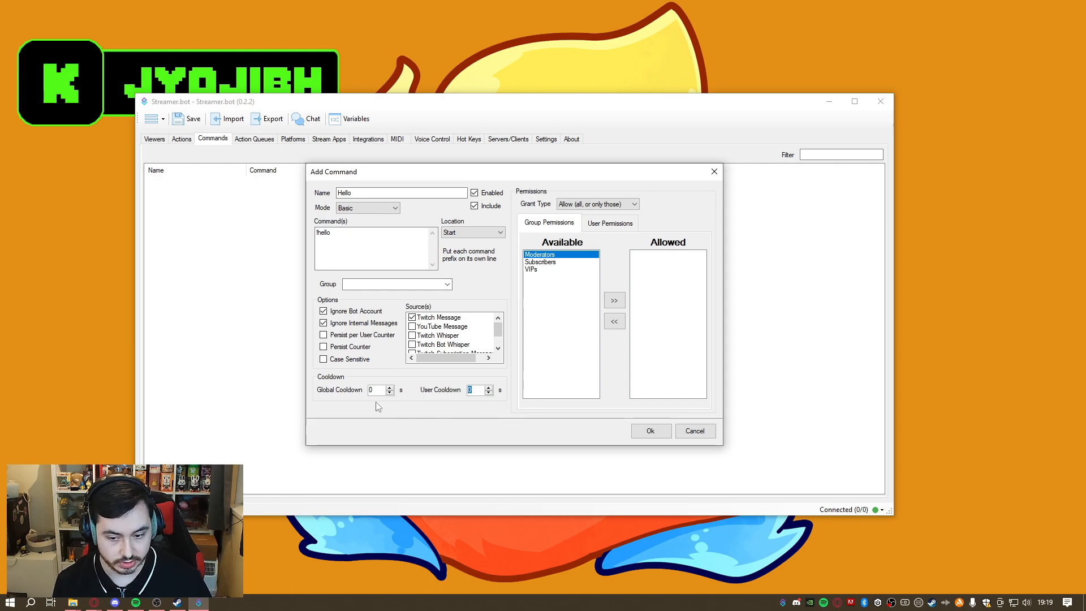
click(376, 390)
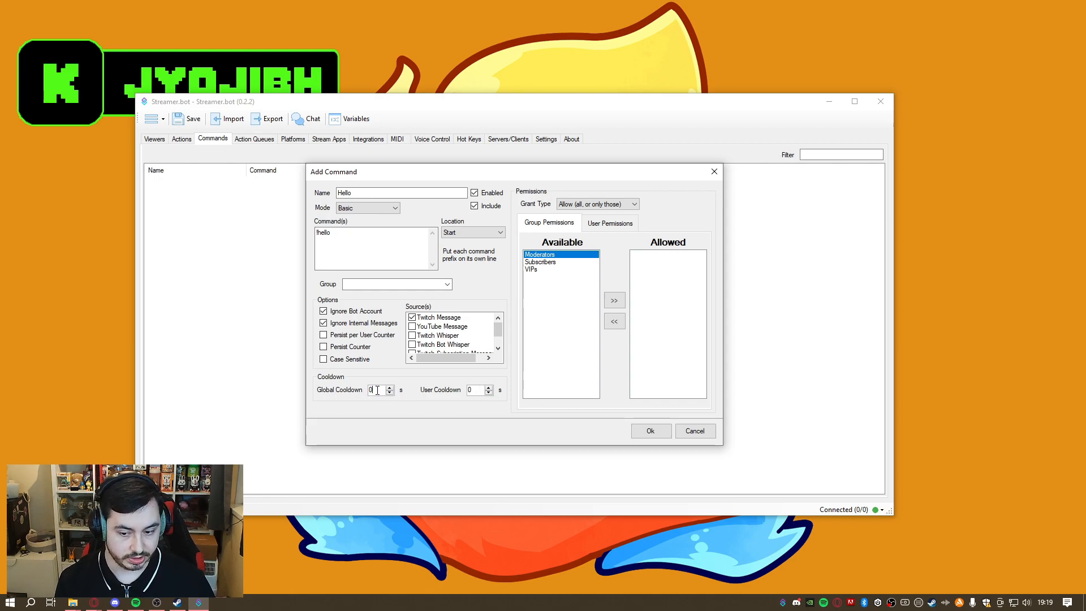
drag(477, 395, 452, 392)
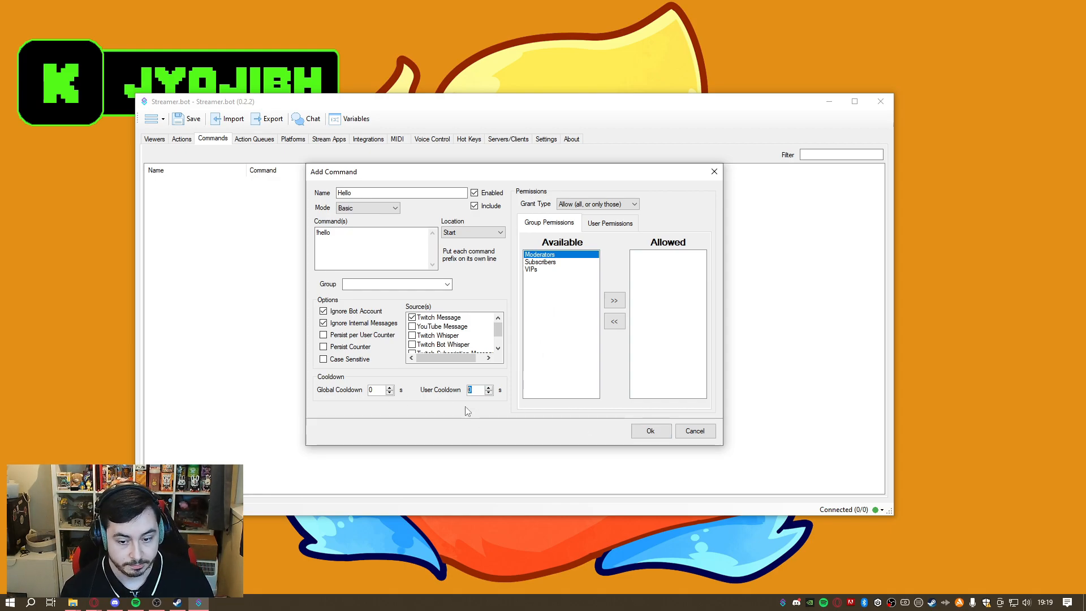
click(650, 431)
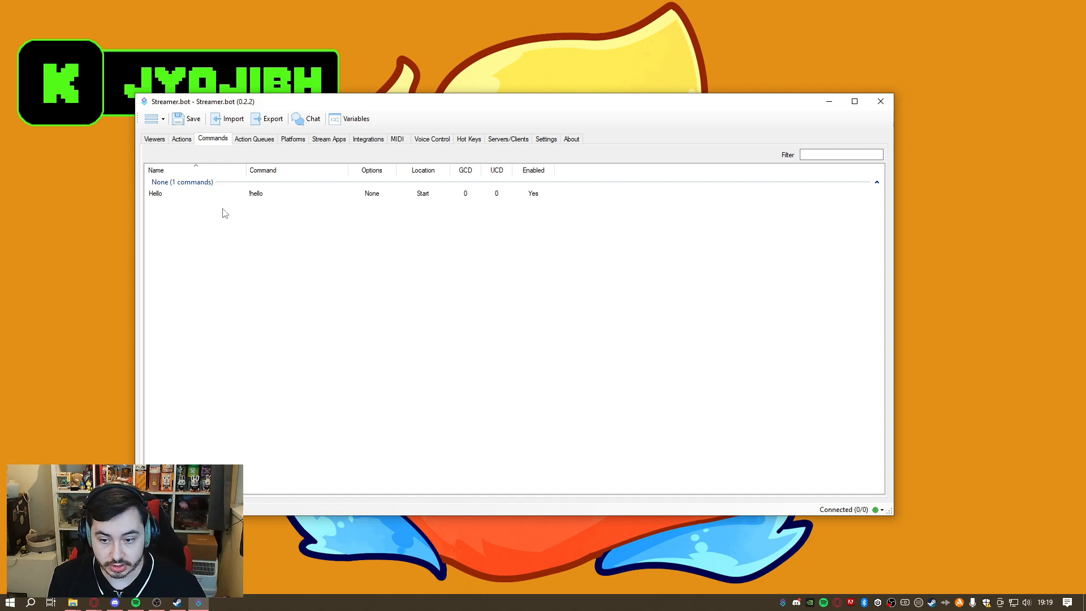
Close and relaunch Streamer.bot, and return to its actions list.
click(881, 101)
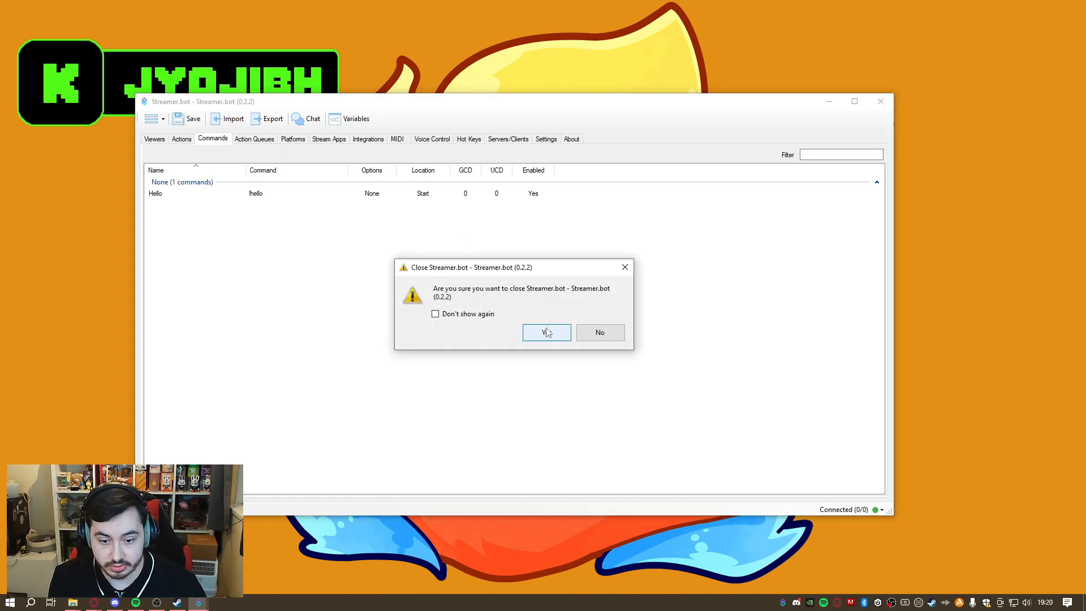
click(548, 332)
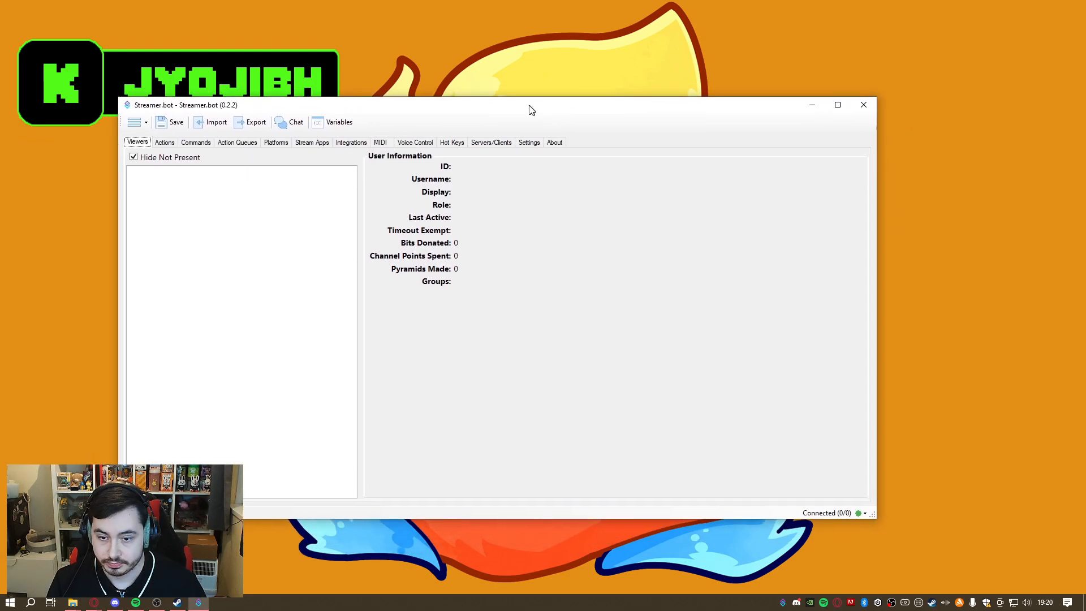
click(153, 145)
right_click(175, 276)
click(165, 233)
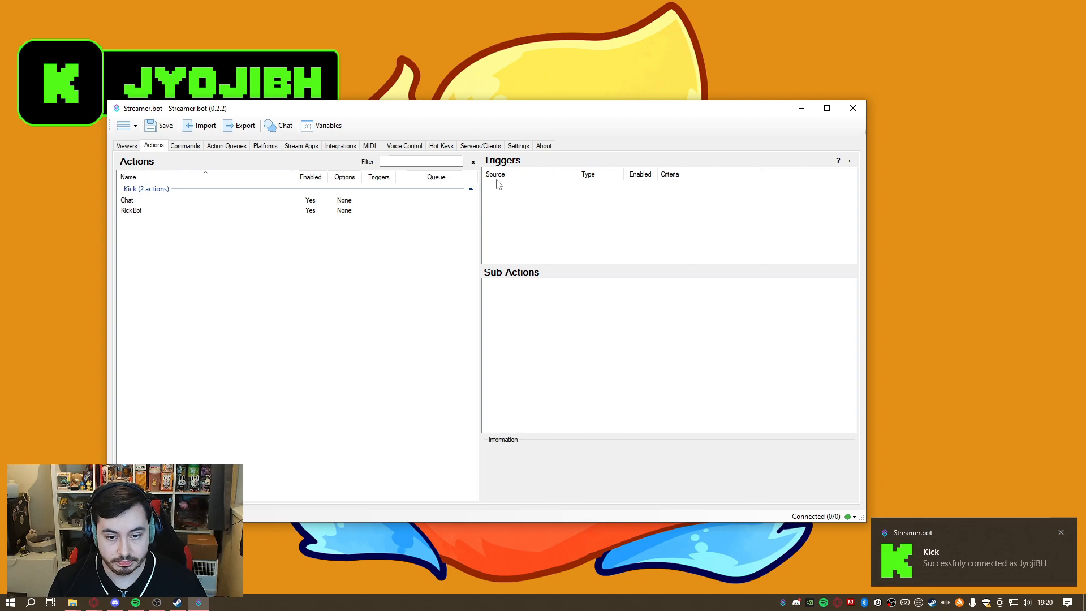
Add the custom Kick command trigger [Kick] Hello (!hello) to the Chat action.
click(167, 211)
click(249, 201)
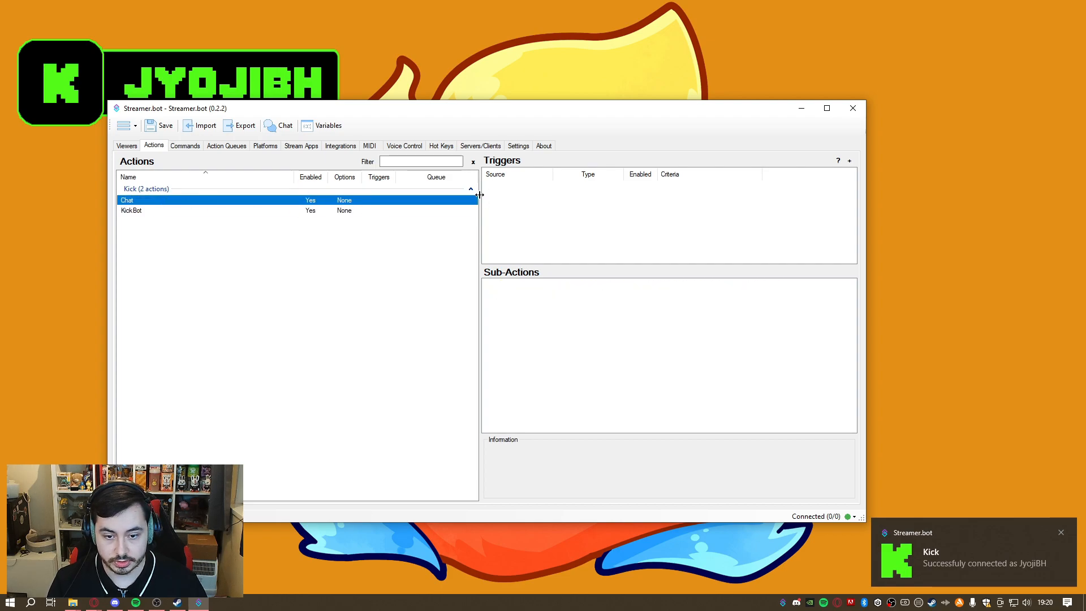
right_click(526, 206)
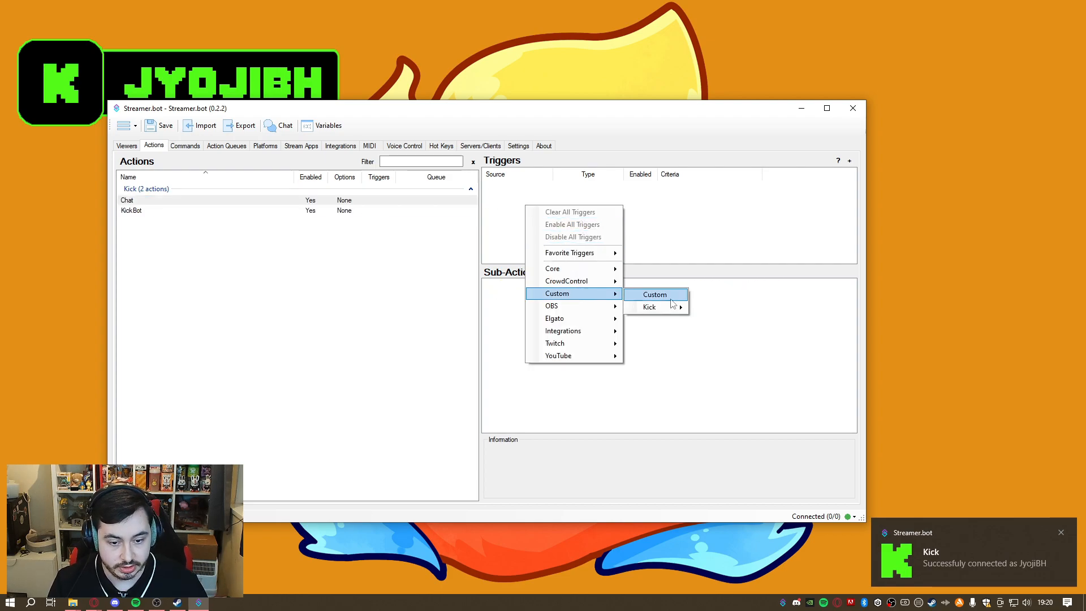
right_click(522, 186)
right_click(505, 197)
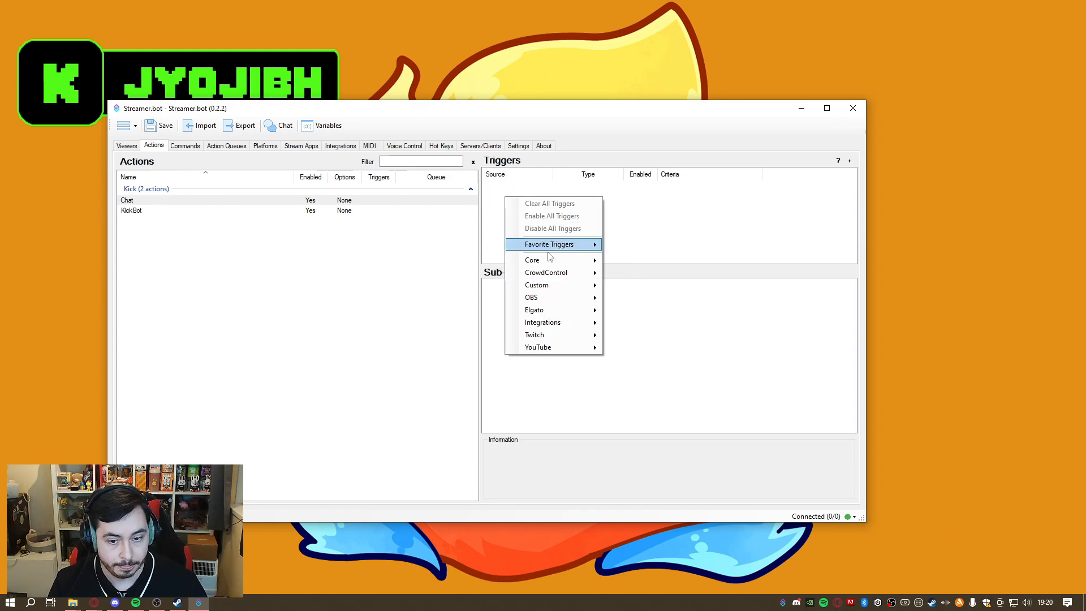
mouse_move(549, 286)
mouse_move(638, 300)
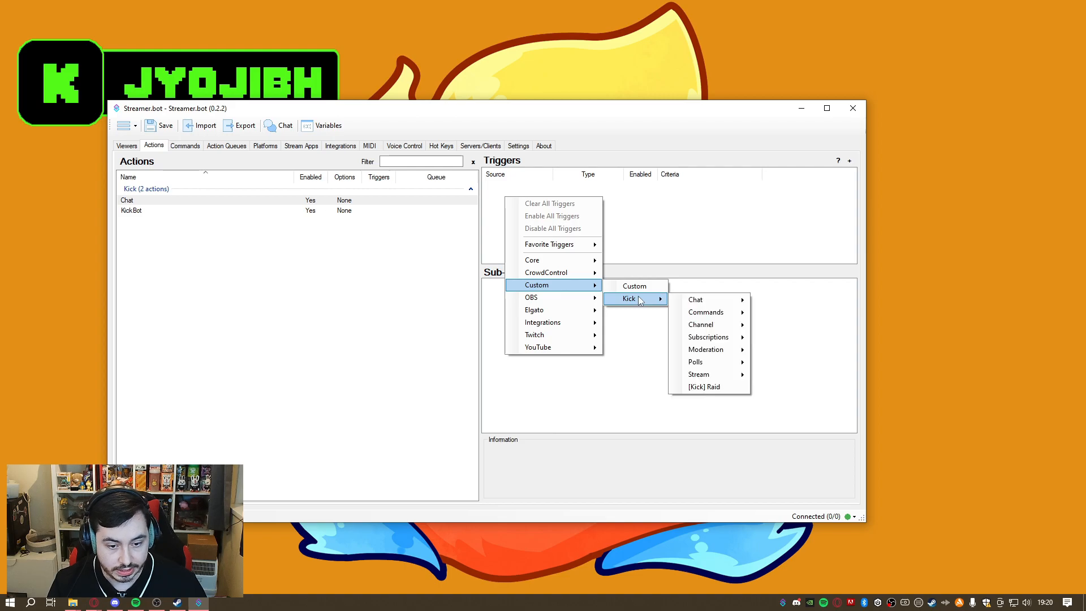
mouse_move(710, 313)
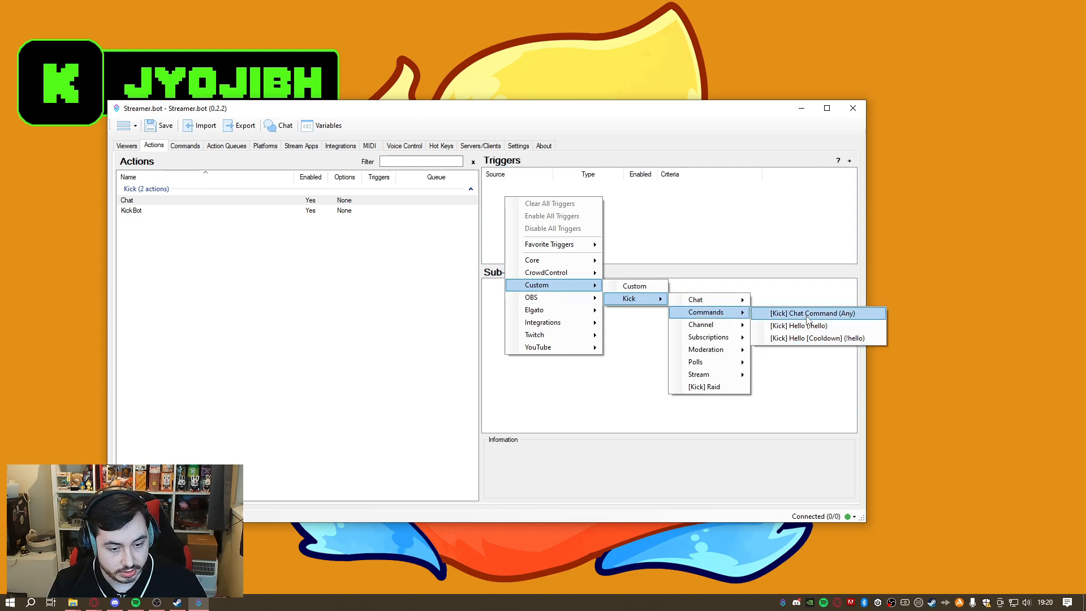
click(836, 331)
Look through the custom Kick trigger categories, including Chat, Commands, Subscriptions, Moderation, Polls, Stream and Raid, without adding a trigger.
right_click(579, 218)
mouse_move(632, 320)
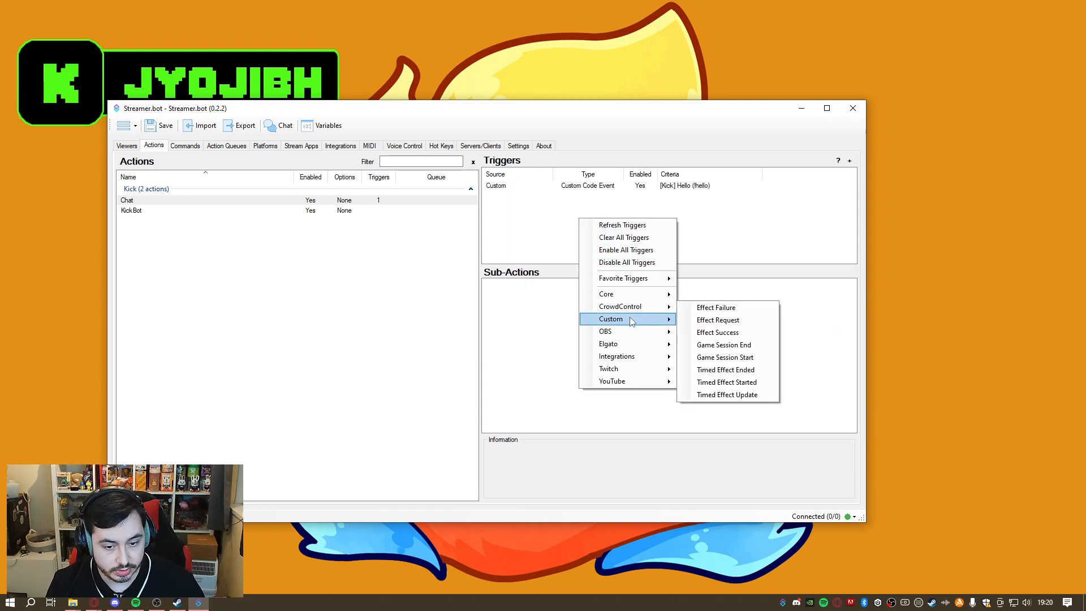
mouse_move(707, 332)
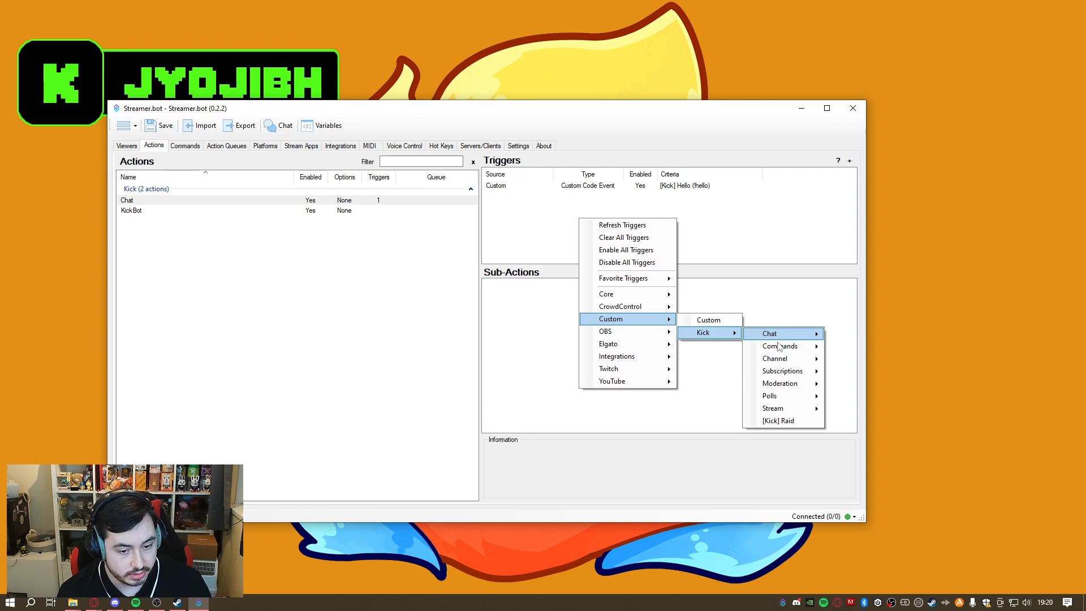
mouse_move(783, 337)
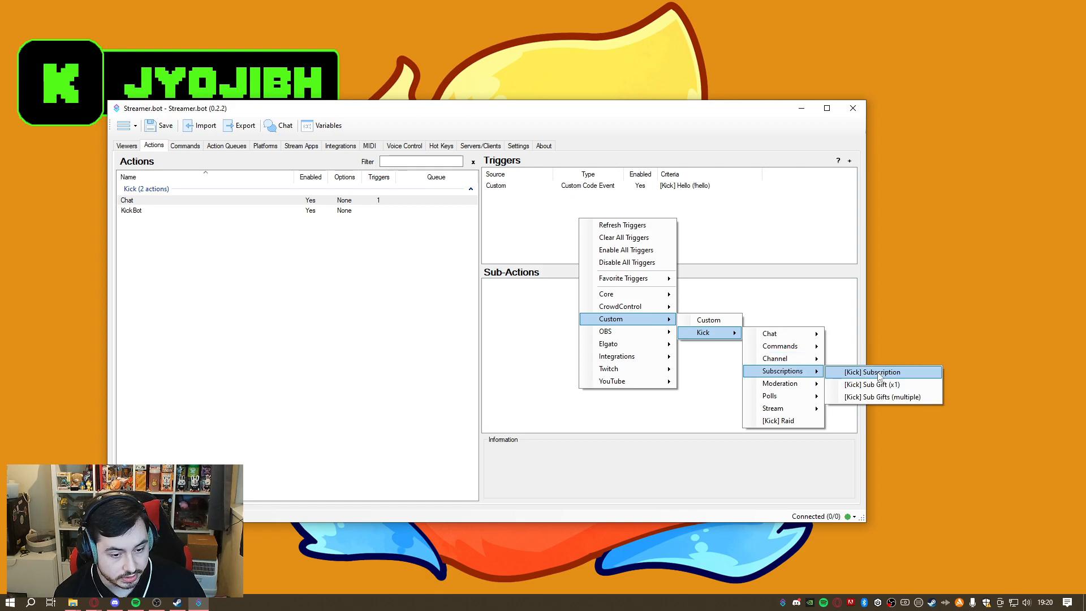
mouse_move(803, 371)
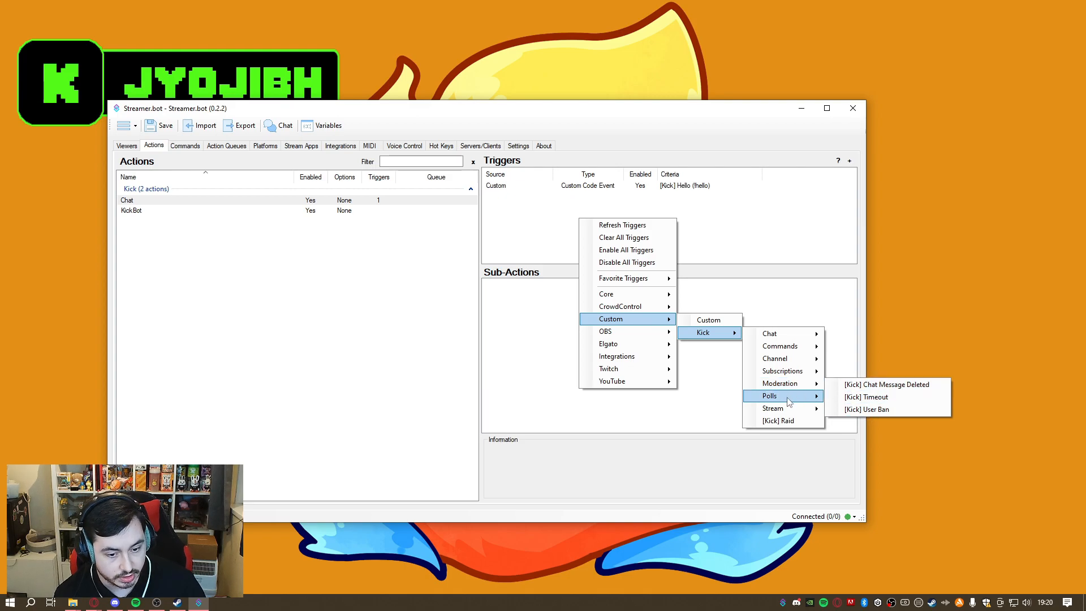
mouse_move(785, 414)
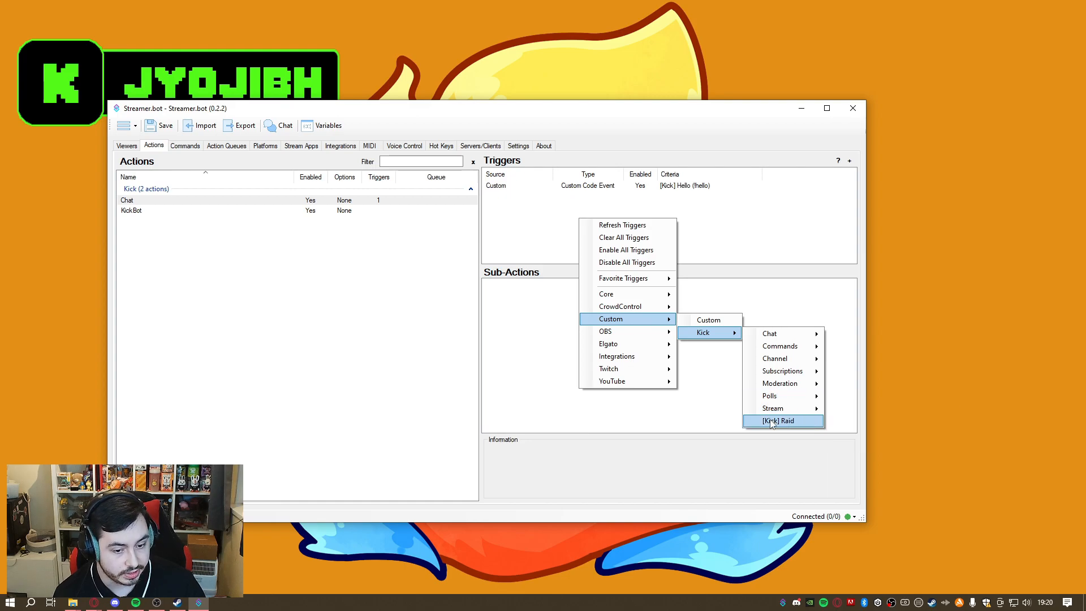
click(704, 375)
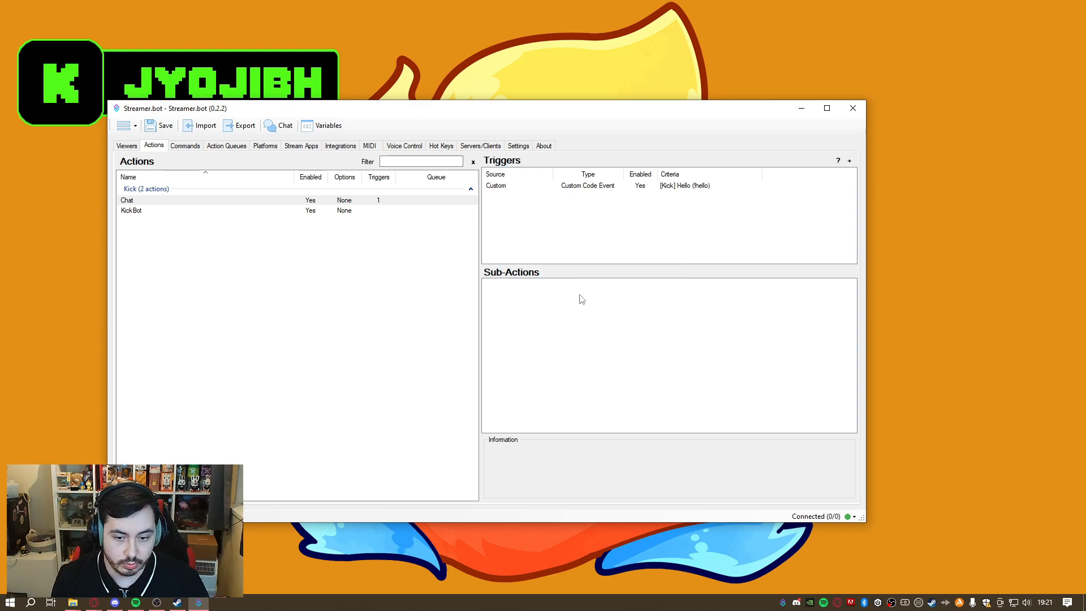
right_click(570, 300)
mouse_move(609, 339)
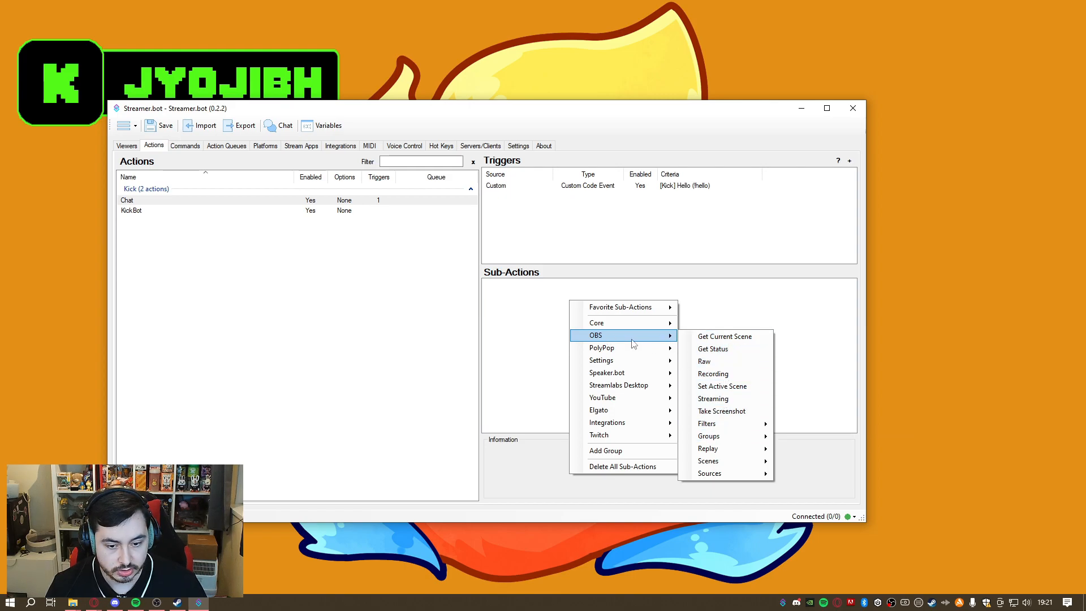
mouse_move(636, 325)
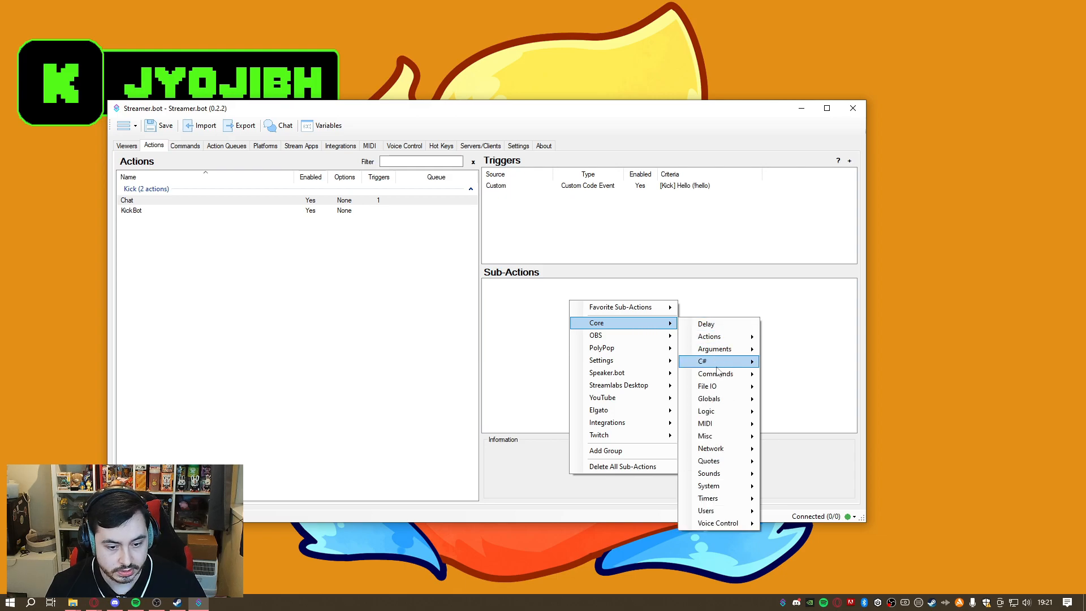
mouse_move(722, 365)
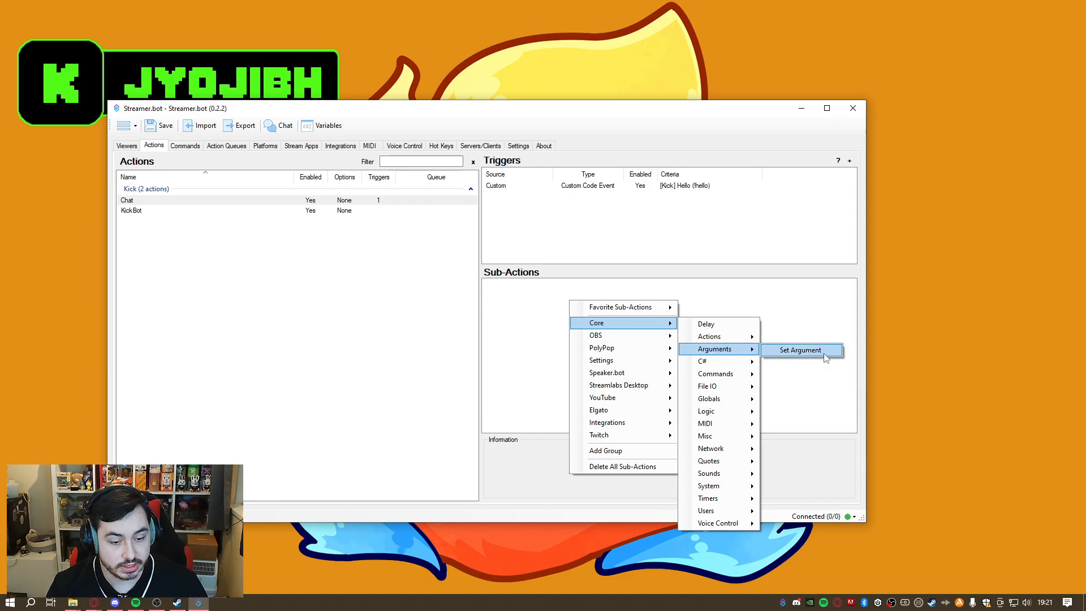
click(800, 350)
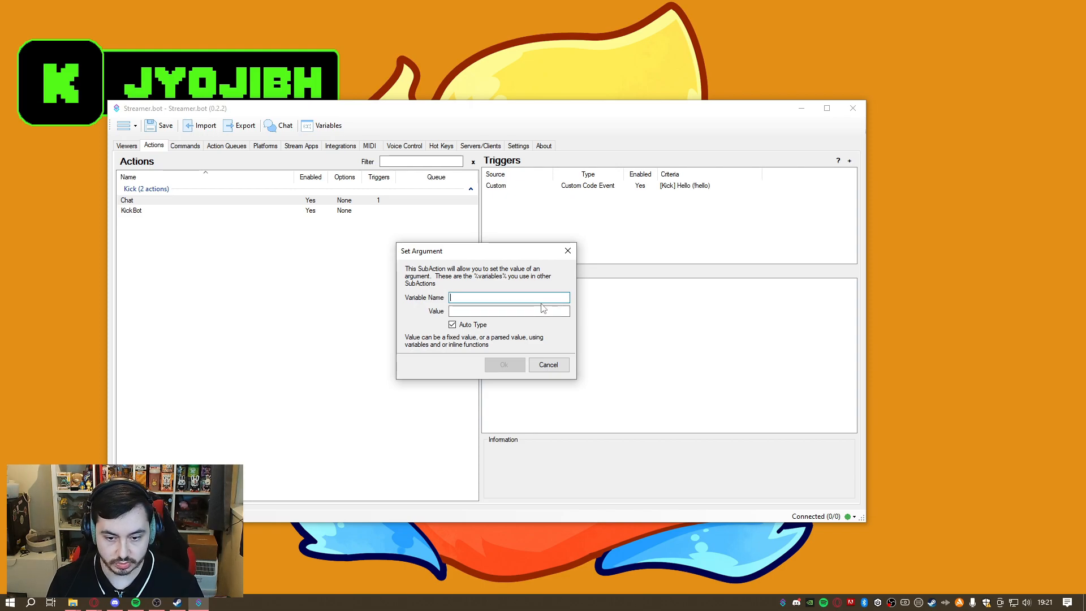
text(message)
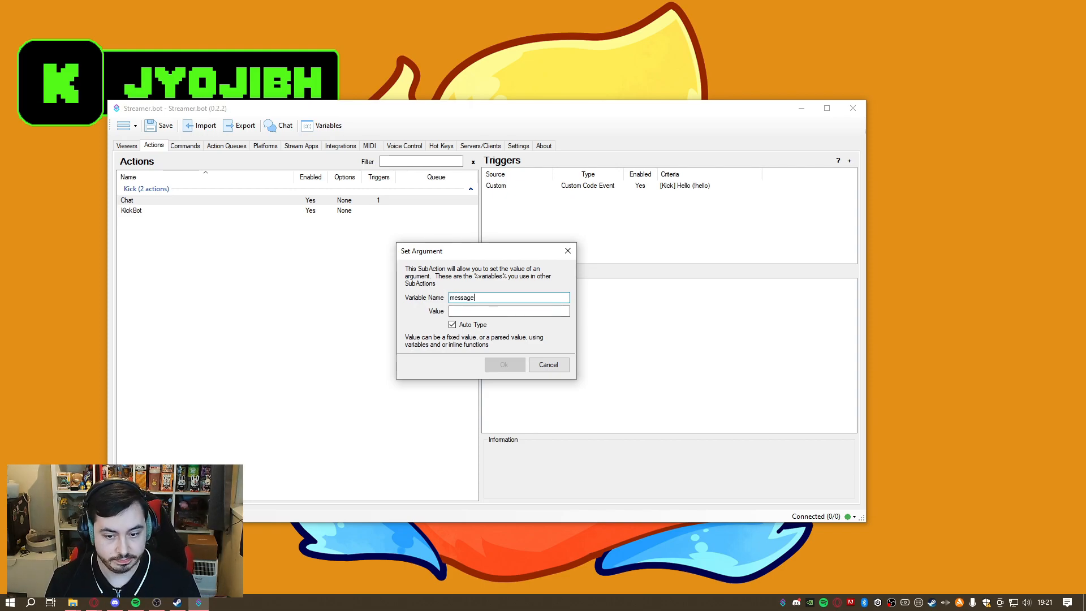
key(Escape)
Start a Core Set Argument sub-action for the Chat action with the variable name message.
right_click(610, 319)
mouse_move(650, 341)
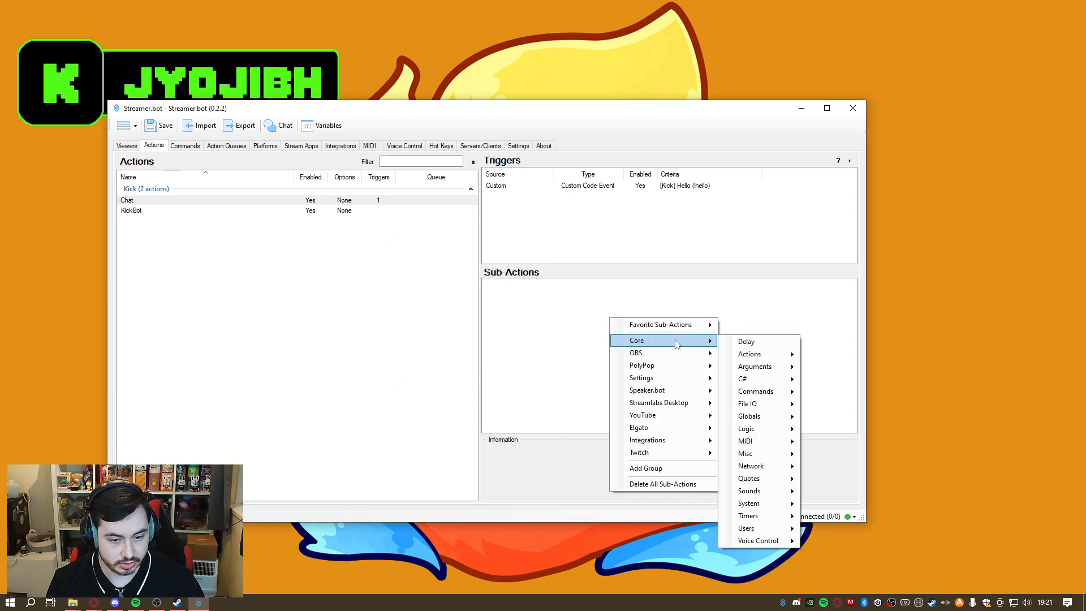
mouse_move(772, 356)
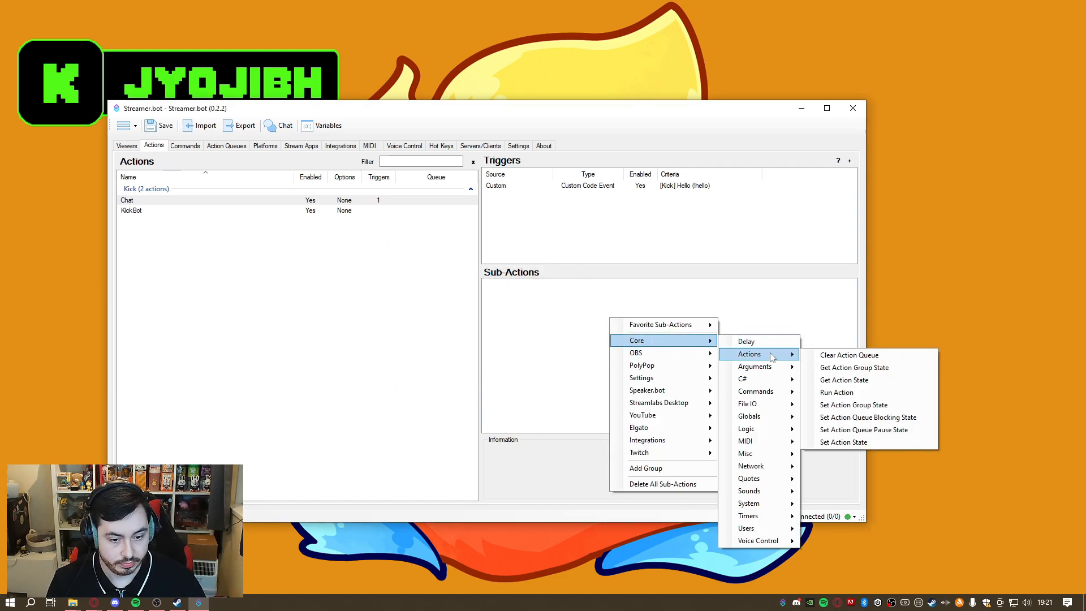
click(826, 369)
text(message)
key(Tab)
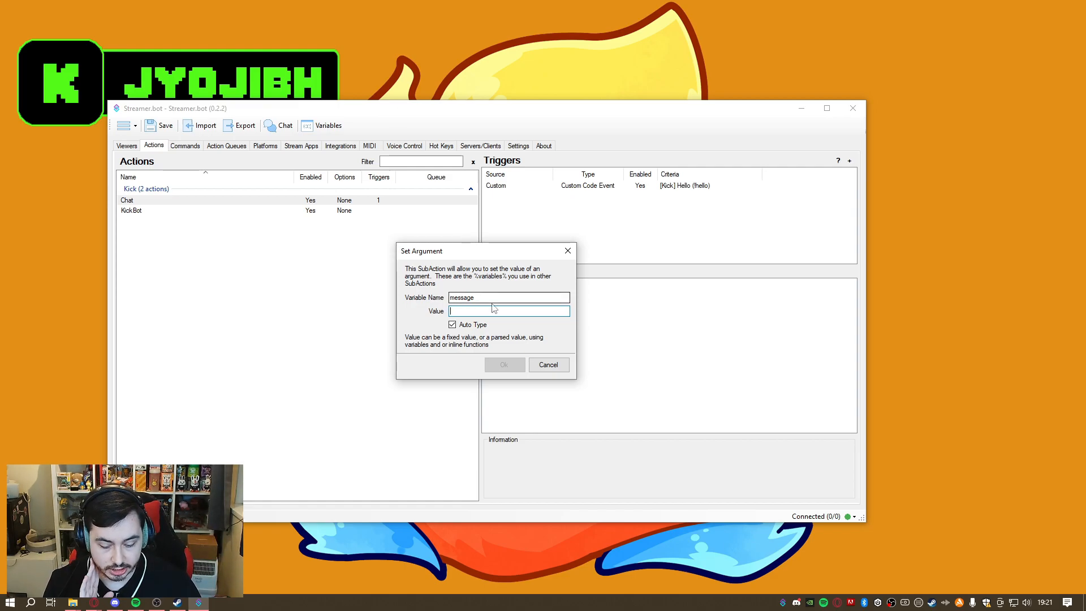
Switch to the Kick.bot wiki in the browser and read through the C# methods and their arguments on the Methods page.
key(alt+Tab)
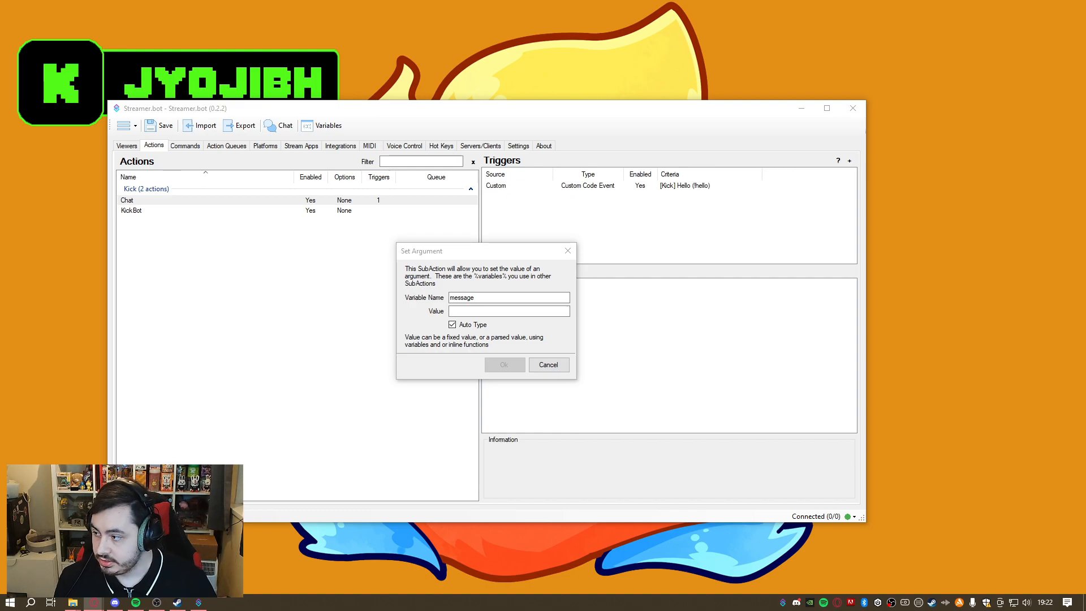
drag(0, 260, 344, 44)
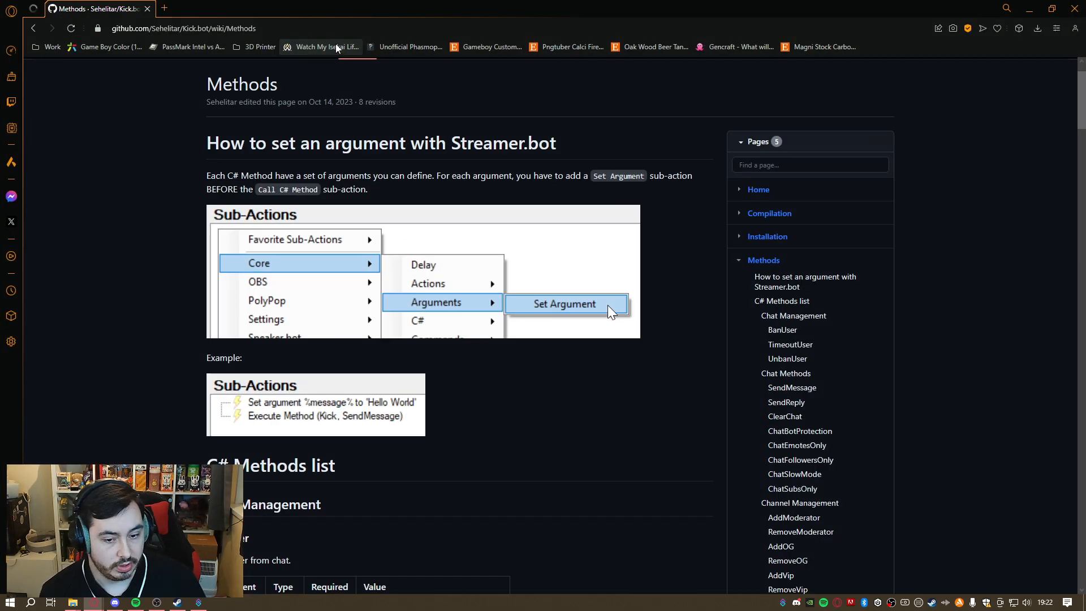
scroll(689, 291, down, 7)
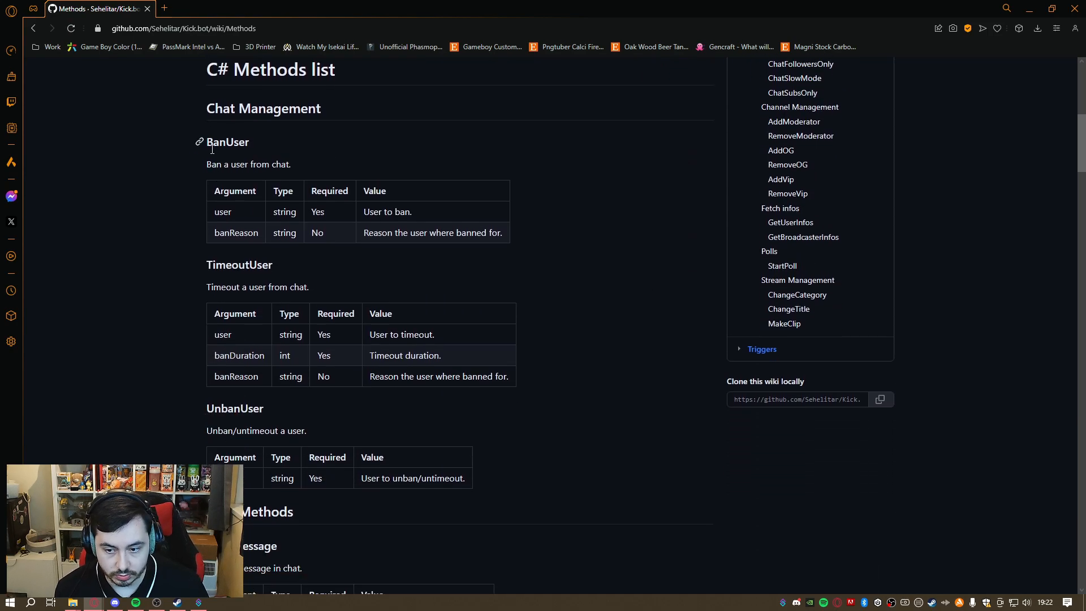
scroll(265, 315, down, 6)
scroll(251, 375, down, 1)
scroll(510, 417, down, 10)
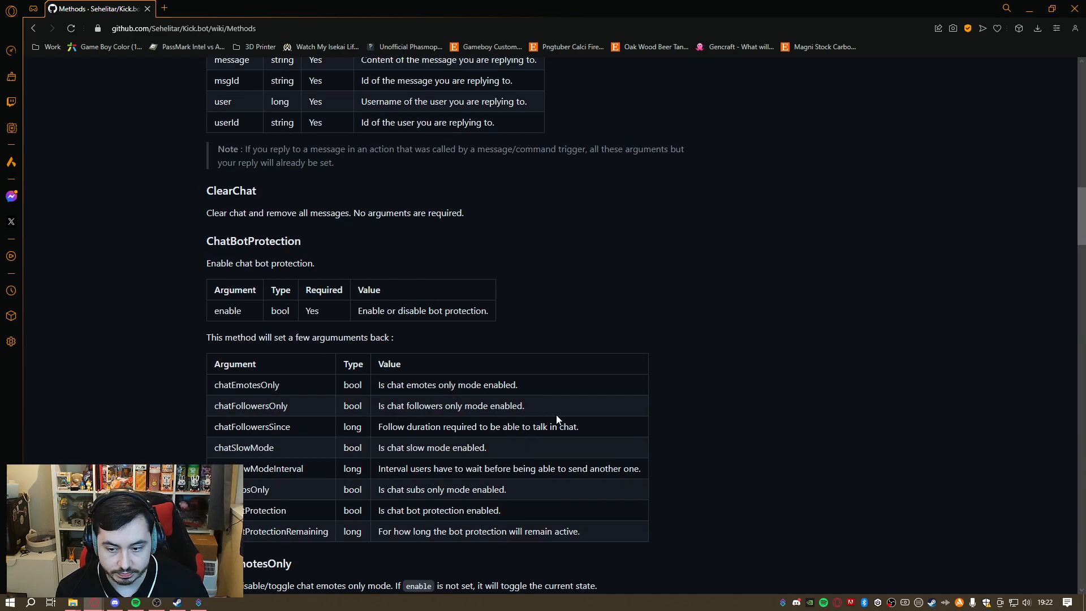
scroll(568, 398, down, 1)
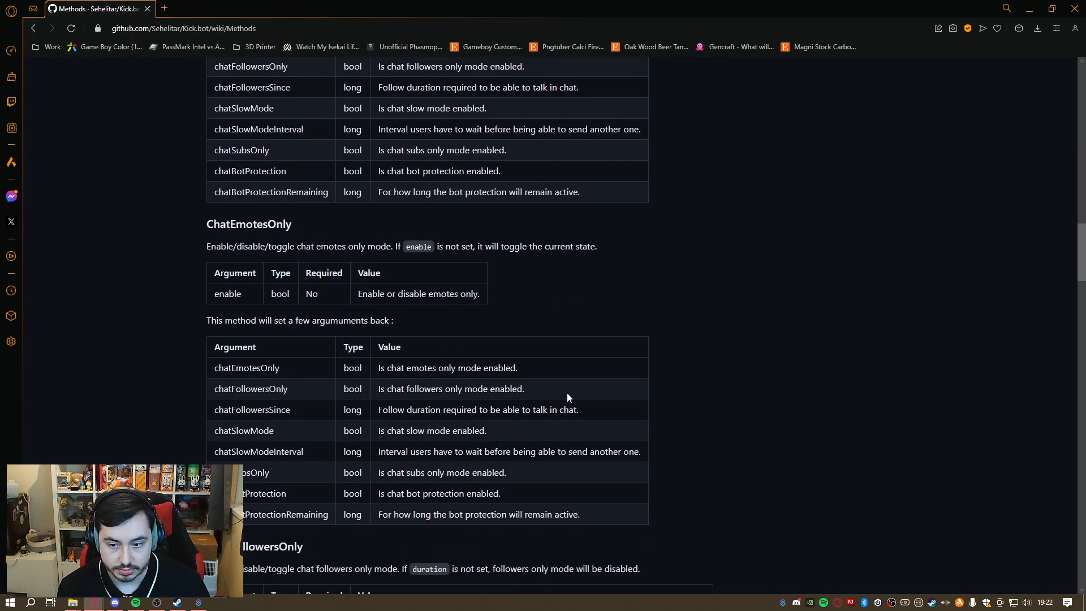
scroll(776, 376, up, 19)
scroll(711, 357, down, 2)
Open the wiki's Triggers page and examine the arguments available for the Chat Message and Chat Command (Any) triggers.
click(760, 411)
scroll(403, 372, down, 12)
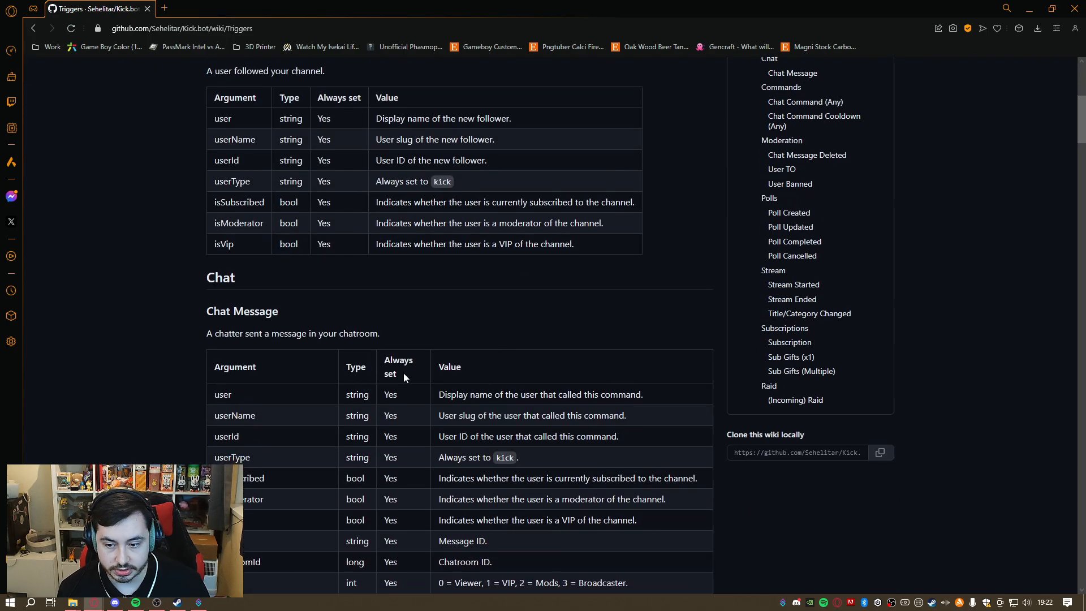
scroll(402, 372, down, 5)
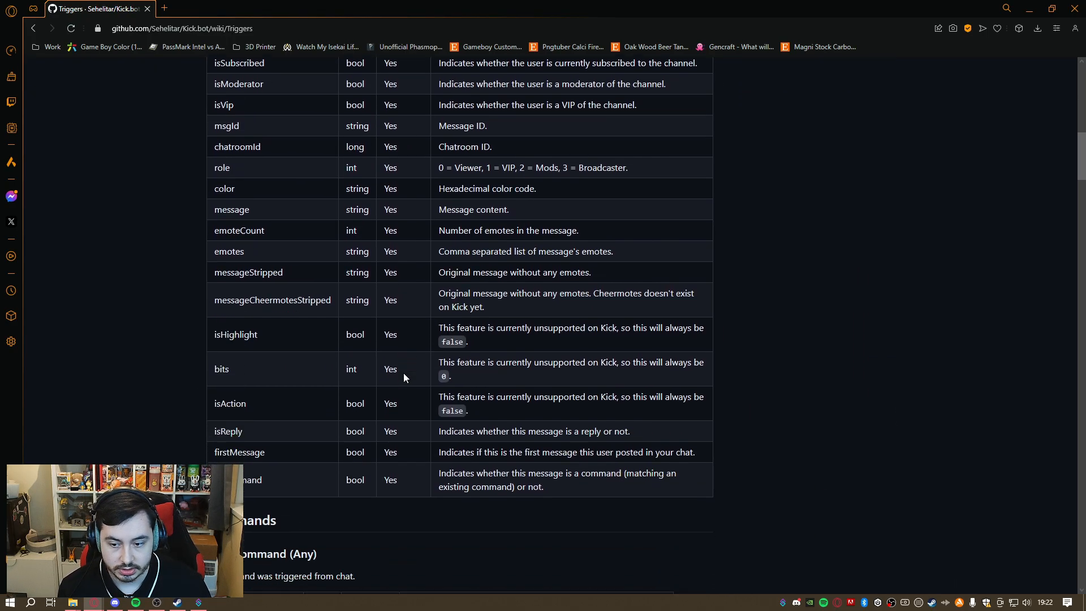
scroll(300, 316, up, 7)
scroll(277, 274, up, 1)
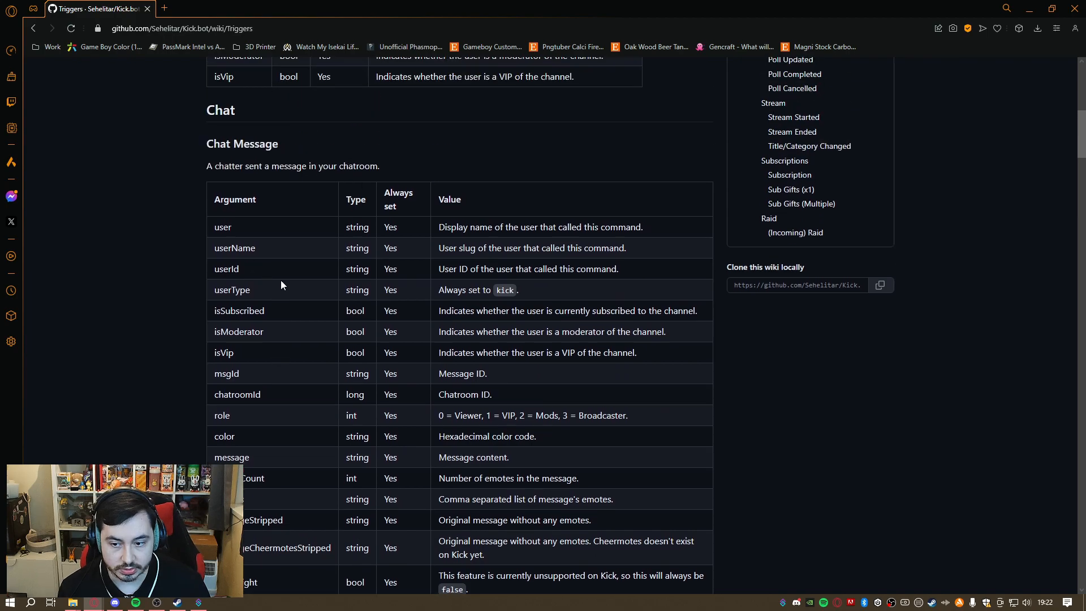
scroll(293, 328, down, 8)
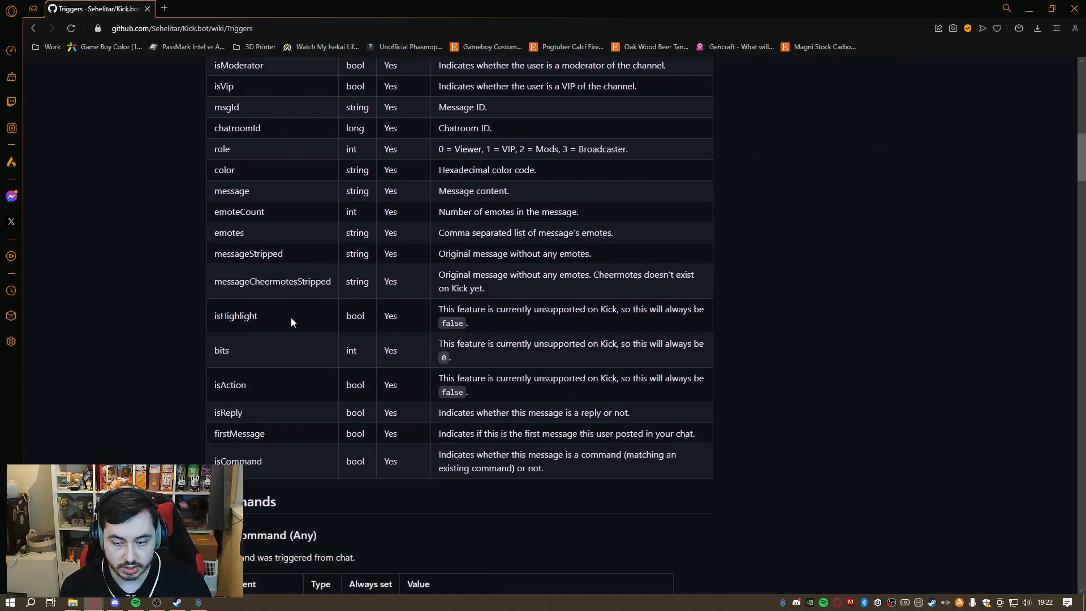
scroll(293, 326, down, 4)
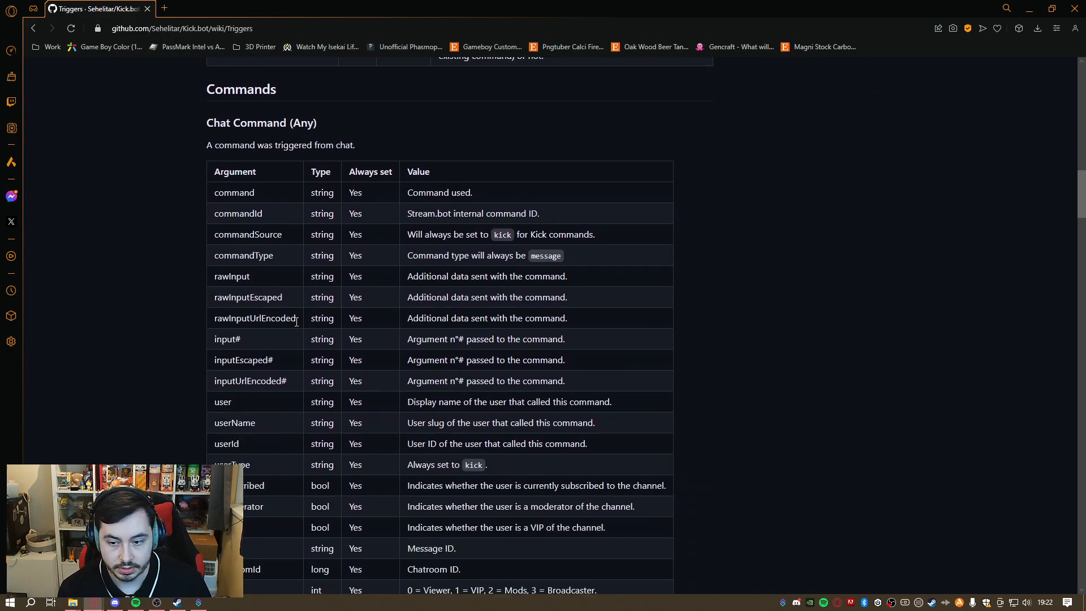
mouse_move(381, 3)
mouse_down()
mouse_move(46, 202)
mouse_move(0, 211)
mouse_move(0, 120)
mouse_move(382, 0)
mouse_up()
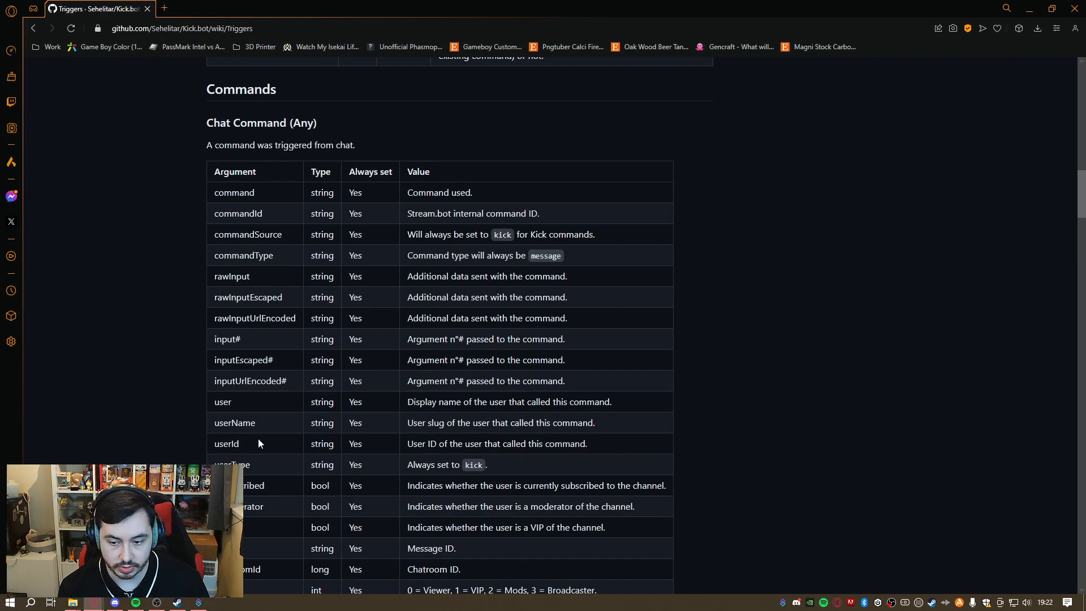
drag(250, 277, 208, 272)
Return to Streamer.bot and enter Hello as the value of the message argument.
drag(485, 6, 0, 107)
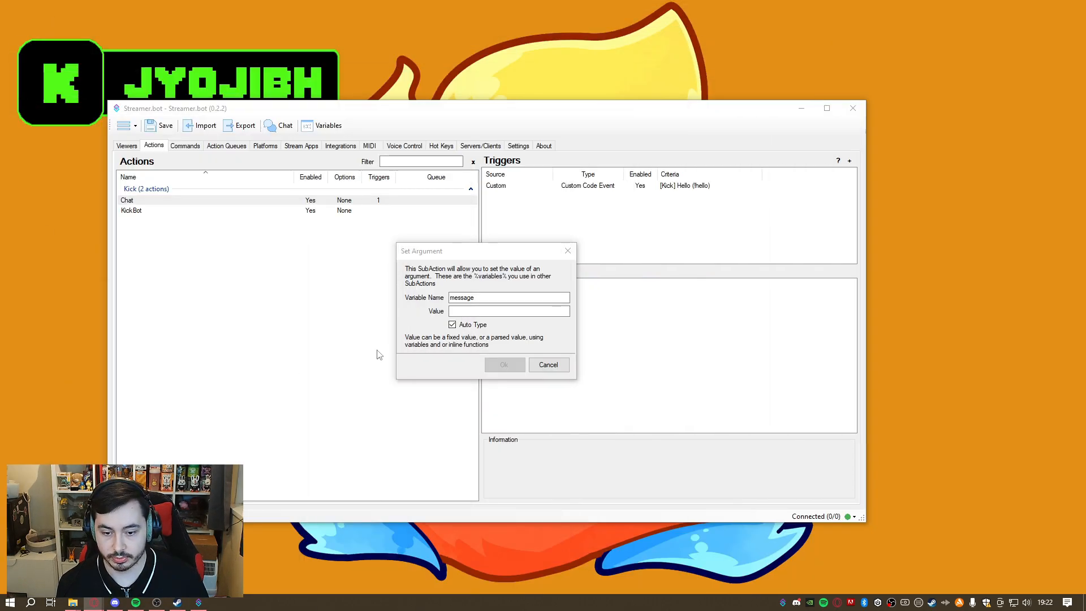
click(518, 298)
click(502, 314)
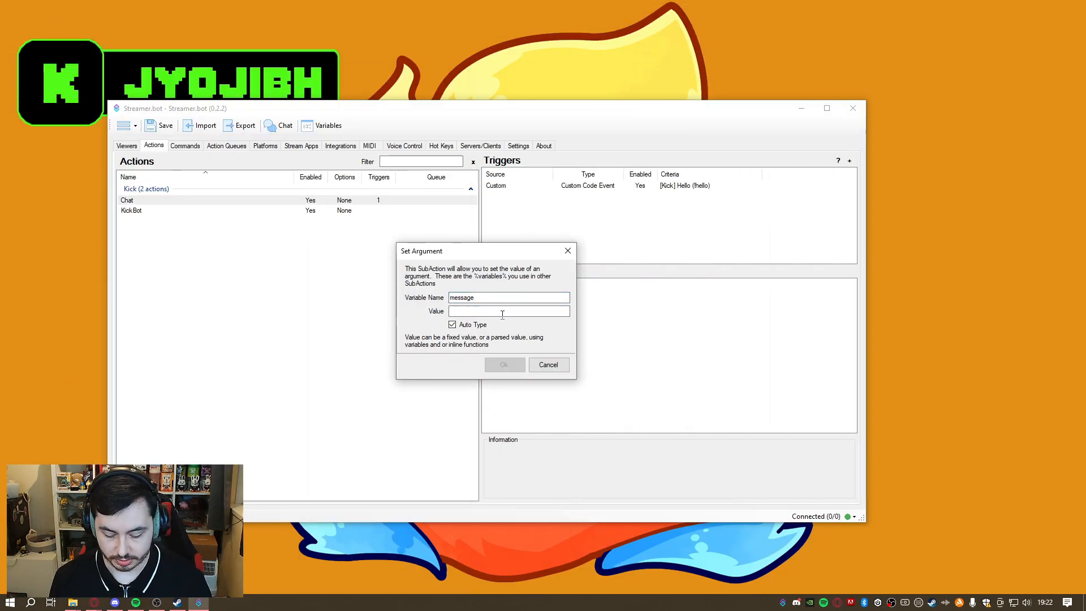
text(Hello)
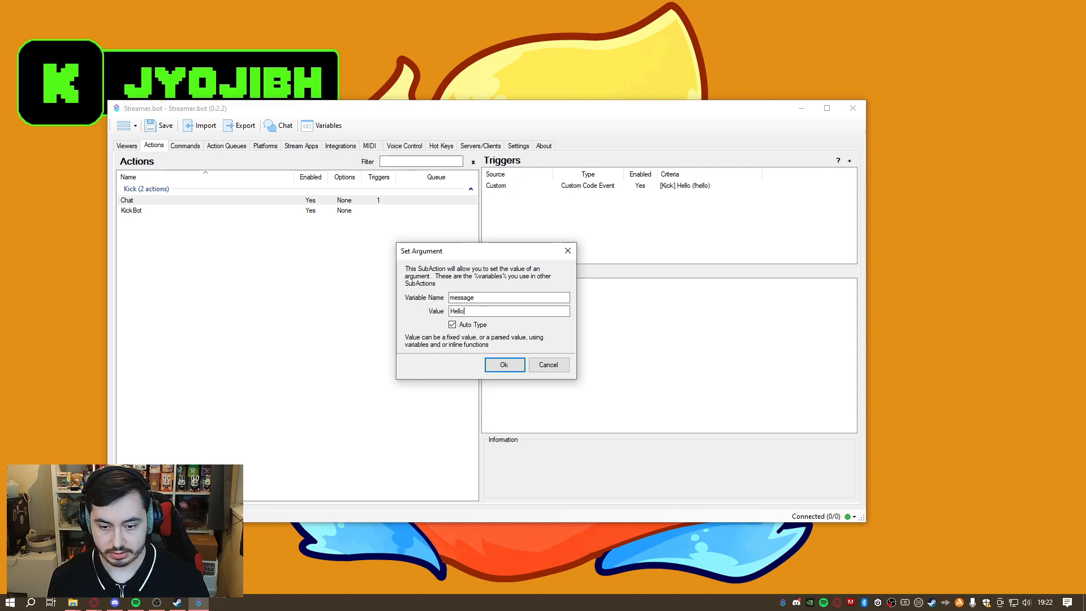
text( %rawInput)
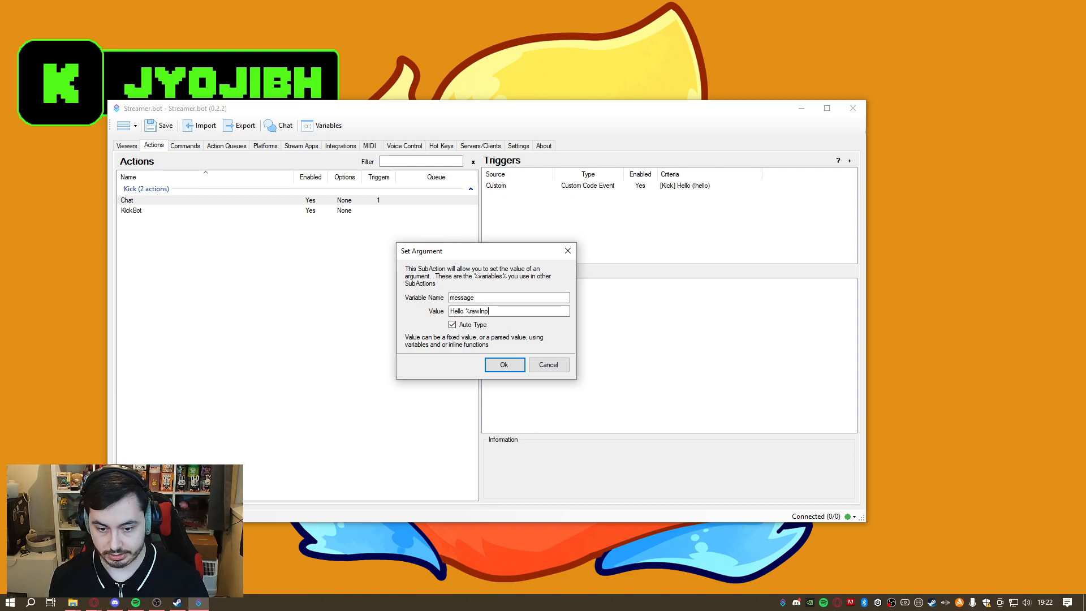
right_click(501, 315)
key(Escape)
text(%)
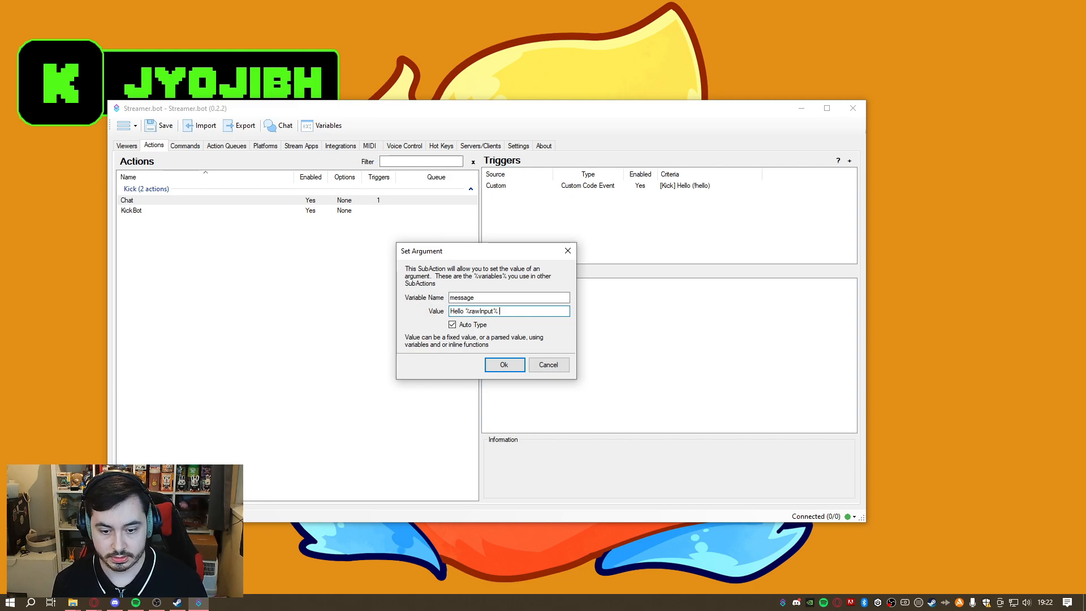
key(BackSpace)
key(BackSpace)
key(BackSpace)
key(BackSpace)
key(BackSpace)
key(BackSpace)
key(BackSpace)
key(BackSpace)
key(BackSpace)
key(BackSpace)
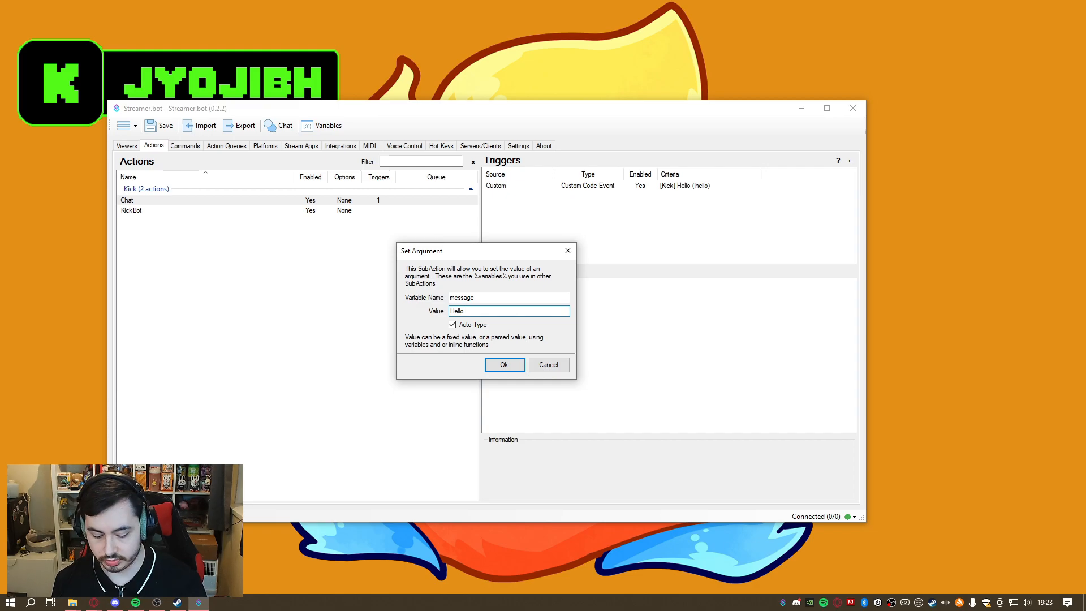
Complete the argument value as Hello %user%, change the variable name to reply, and add the sub-action to the Chat action.
text(%user%)
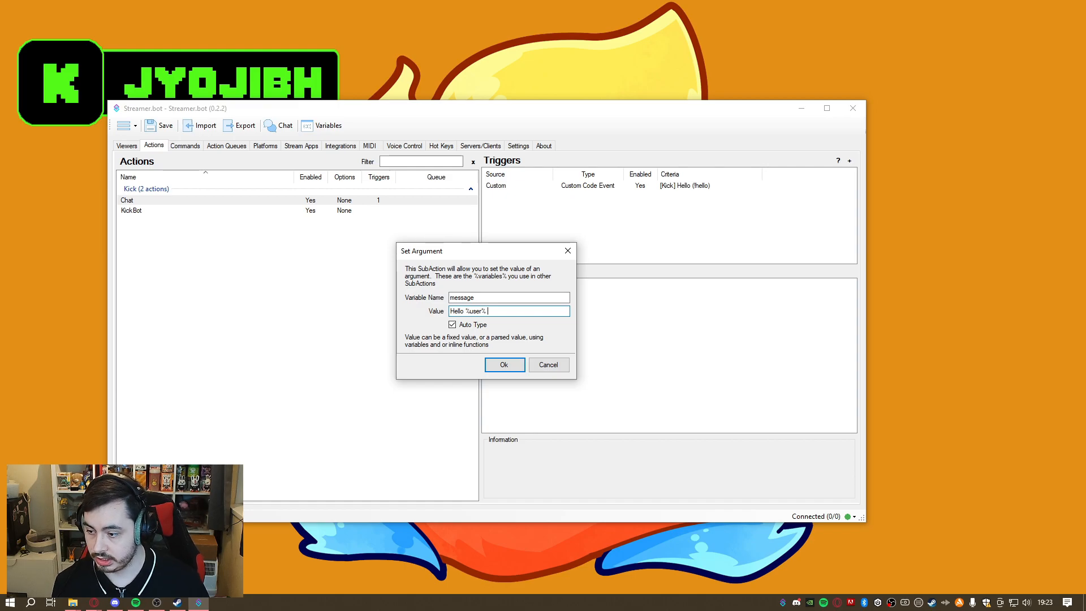
key(alt+Tab)
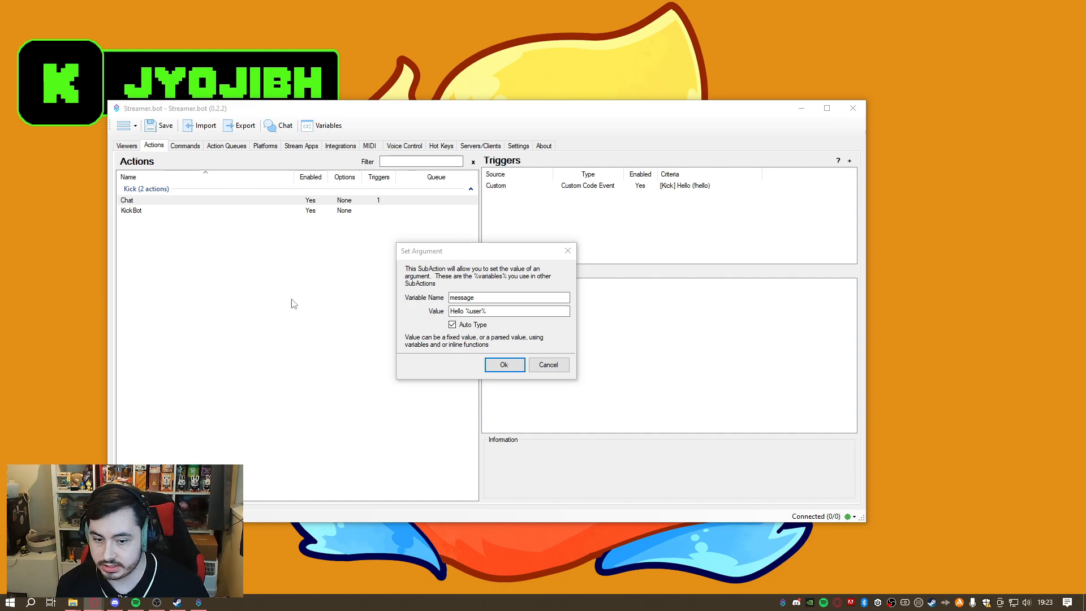
click(461, 298)
double_click(475, 298)
key(BackSpace)
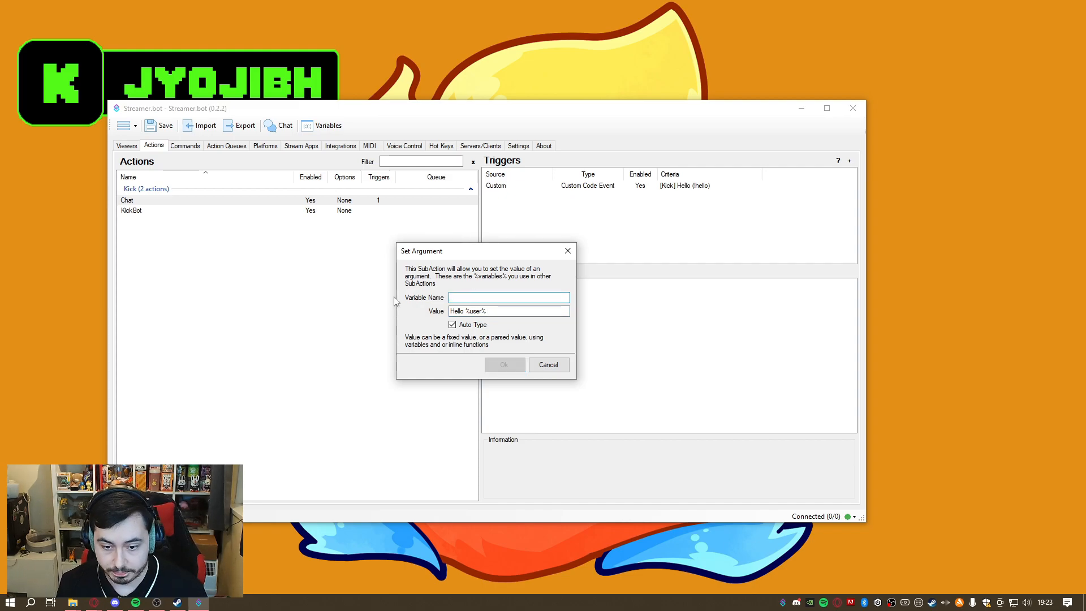
text(reply)
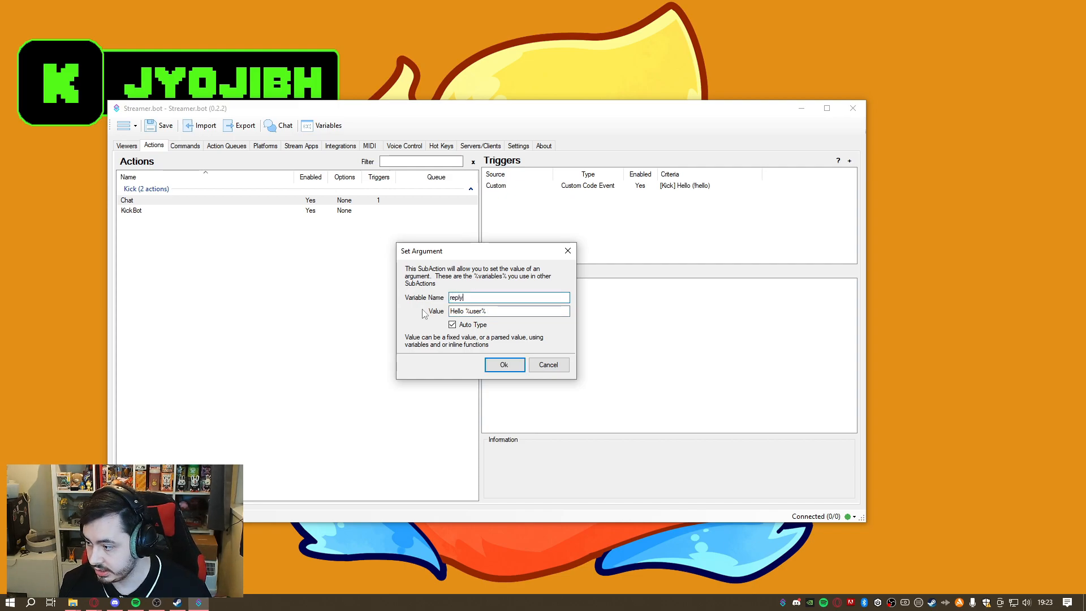
click(504, 364)
Edit the Set Argument sub-action so its value reads "Hello %user% I hope you're enjoying the Stream.".
double_click(584, 285)
click(521, 312)
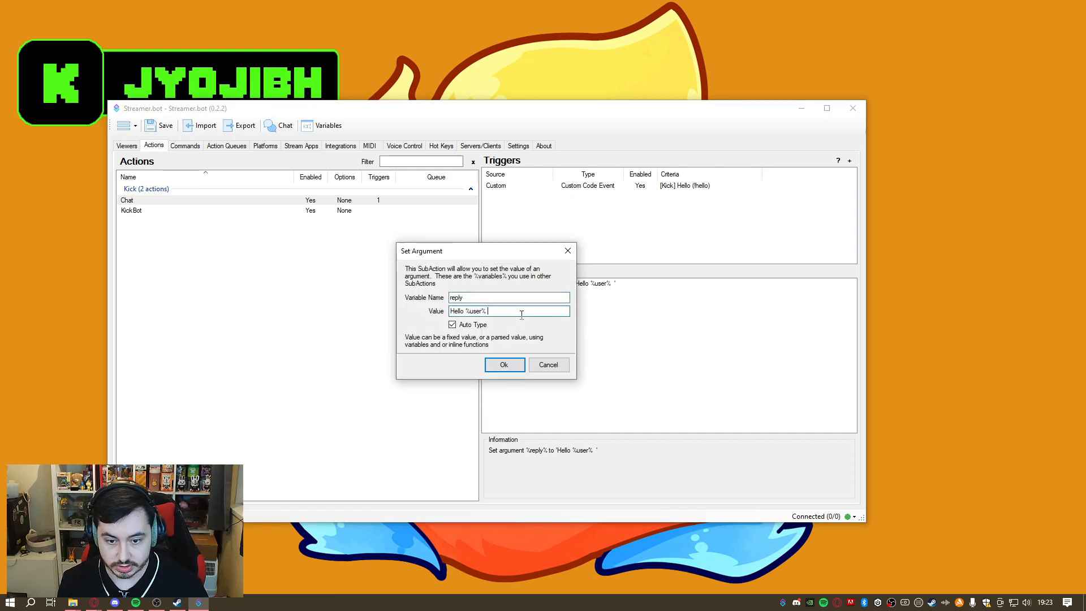
text(I hope you)
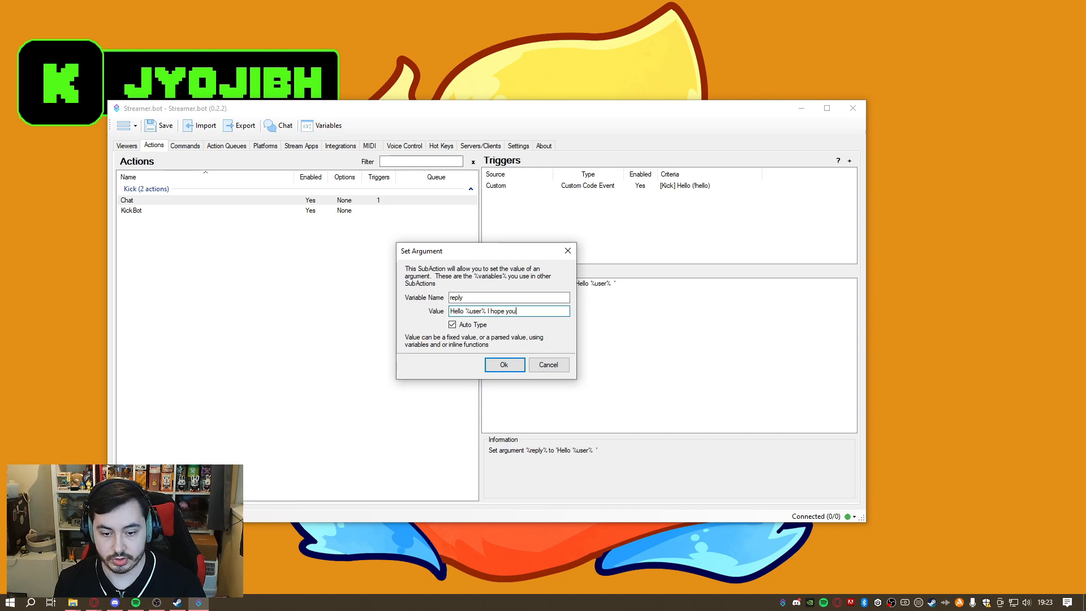
text('re e)
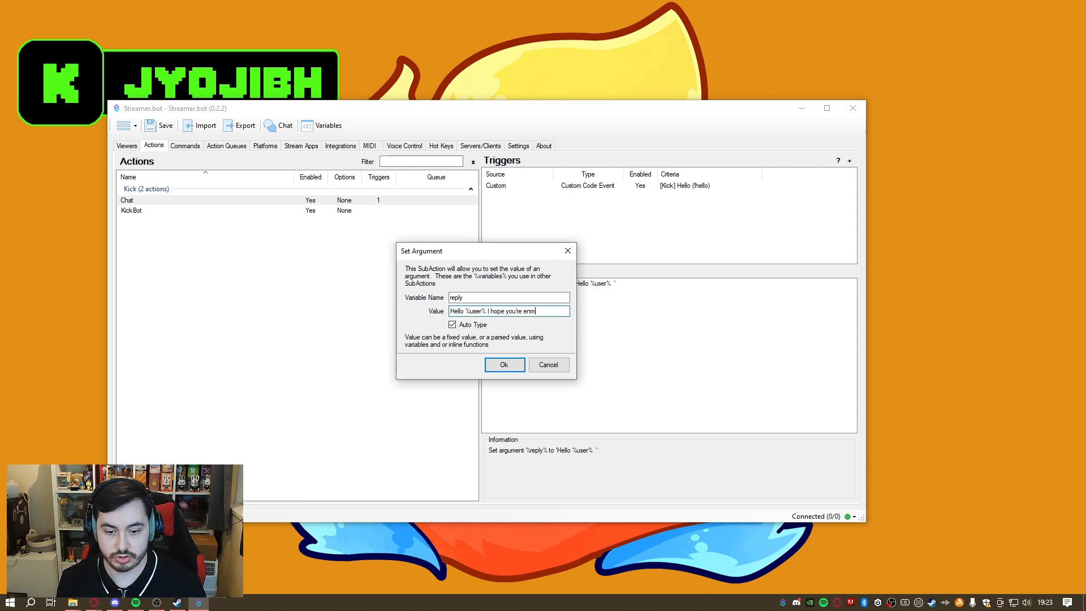
text(njoying the Stream.)
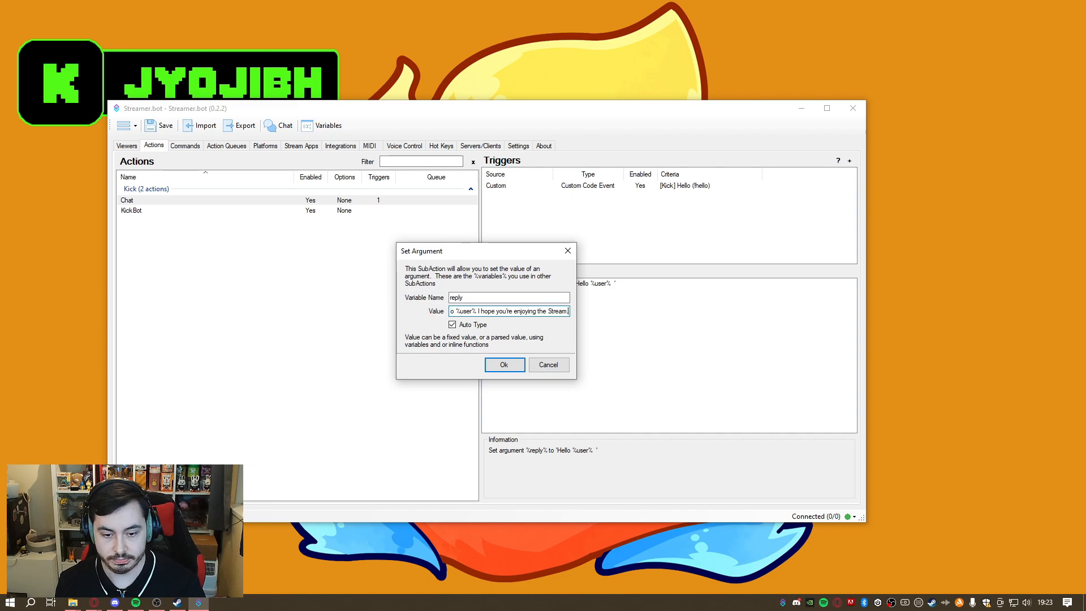
key(Return)
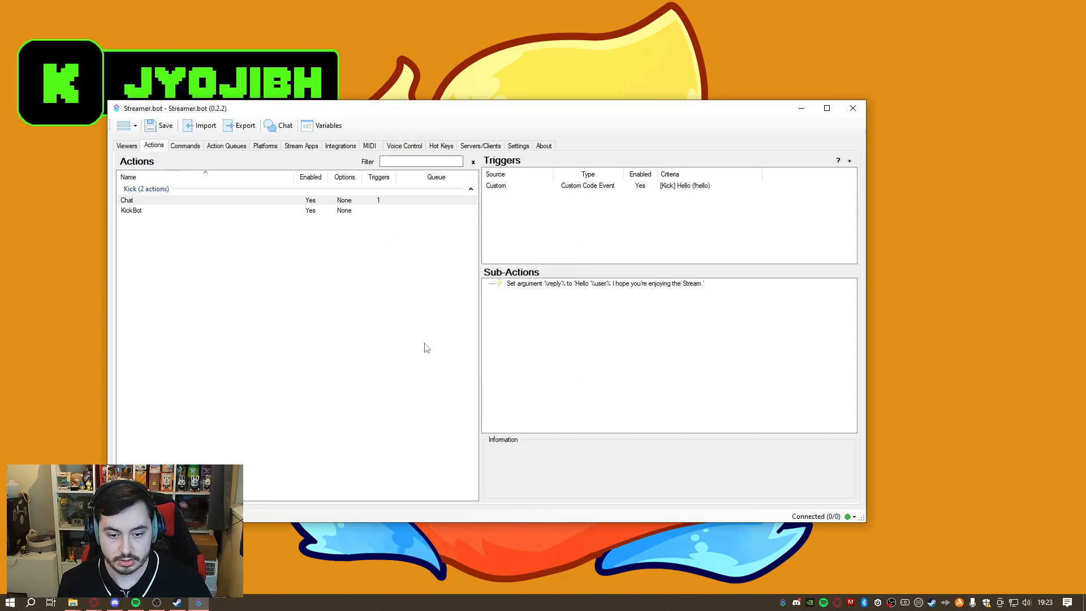
Save the Streamer.bot configuration and reselect the Chat action.
click(187, 281)
click(164, 128)
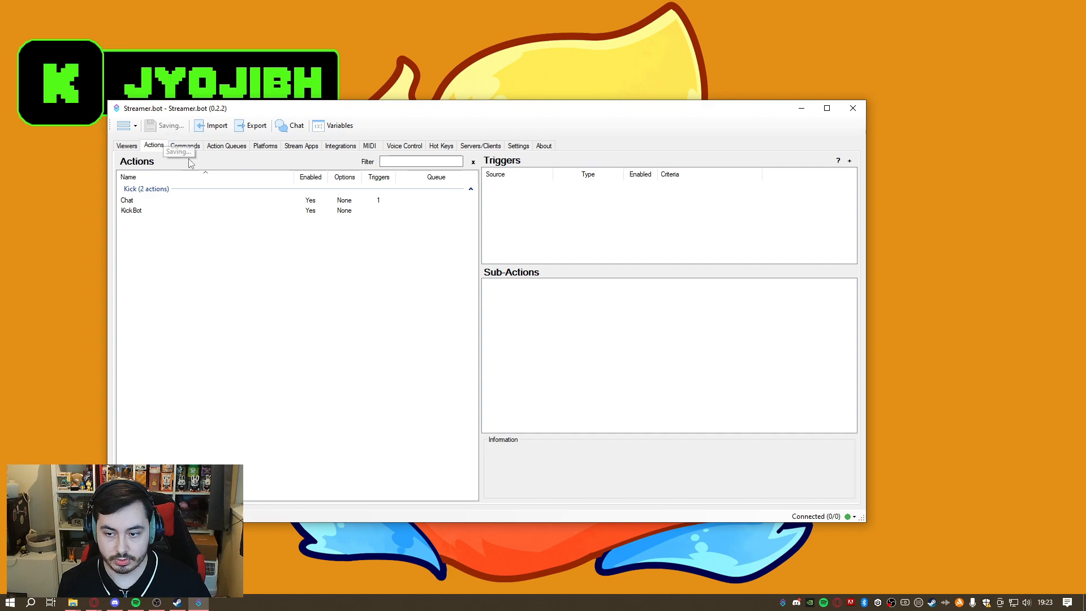
click(218, 201)
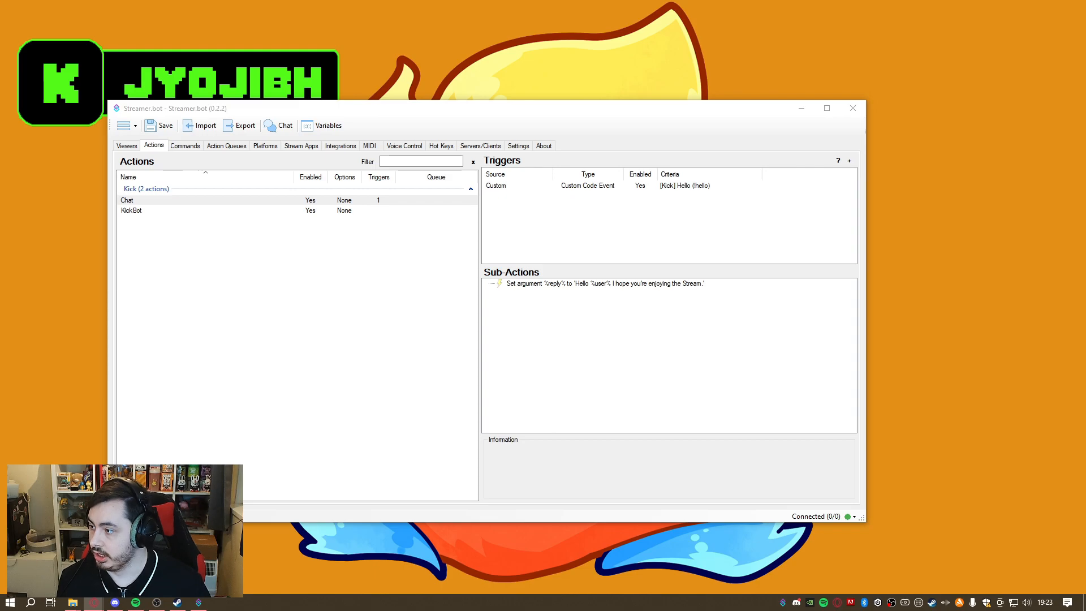
Switch to the Kick creator dashboard in the browser and clear the channel chat with the /clear command.
key(alt+Tab)
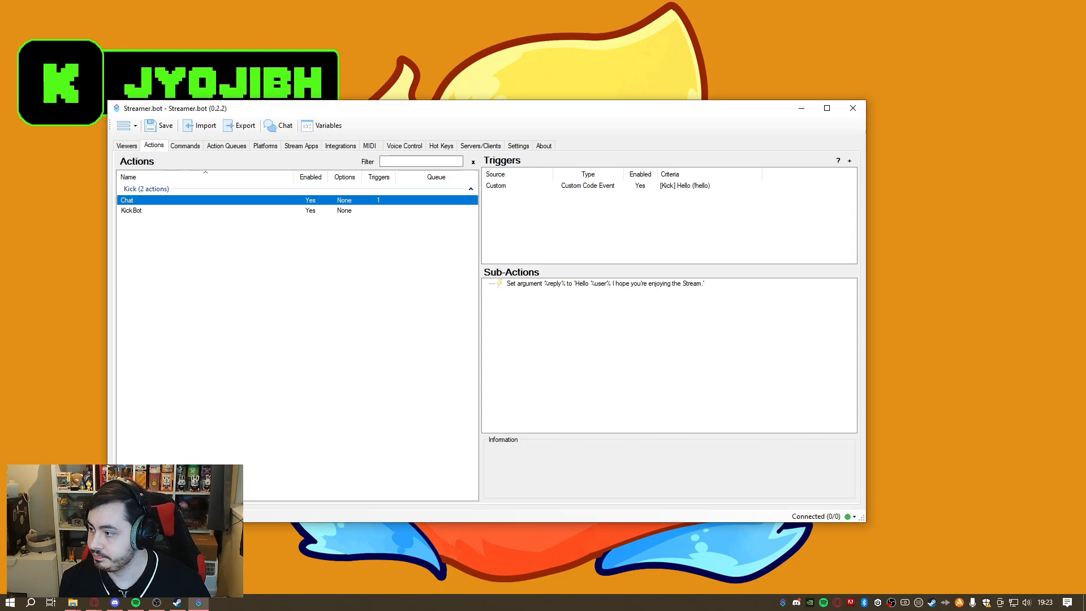
drag(0, 172, 481, 0)
text(/clear)
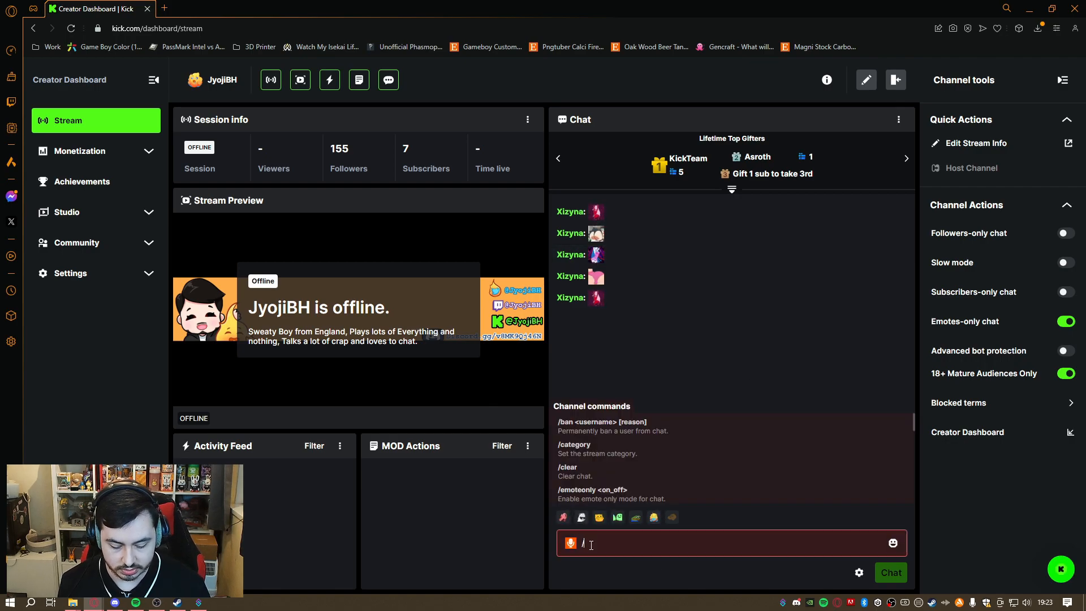
key(Return)
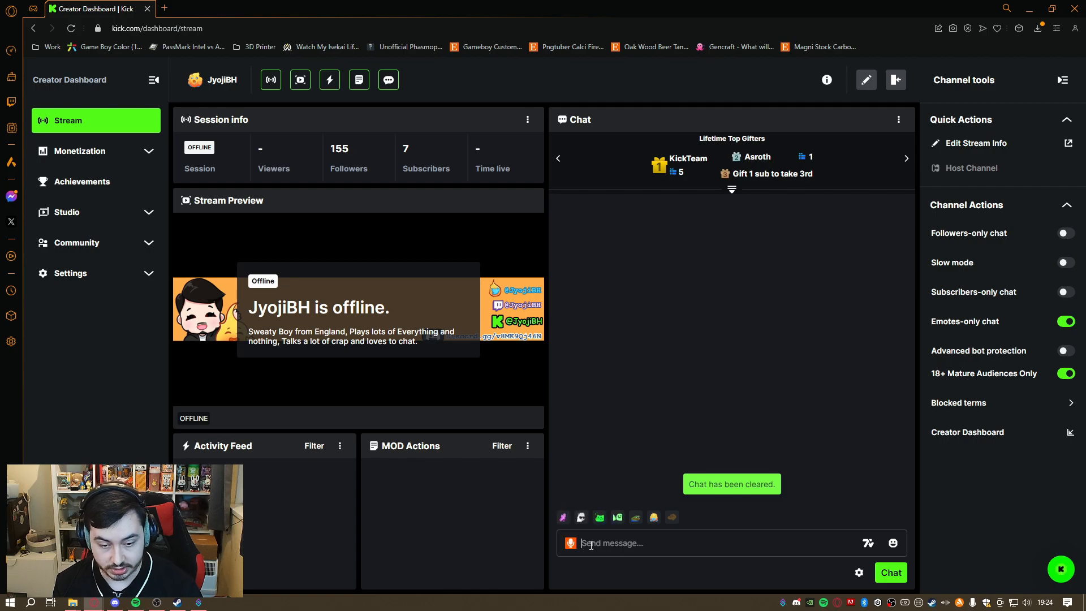
Test the command by sending !hello in the Kick chat, and check the Chat action's trigger and sub-actions in Streamer.bot.
text(hello)
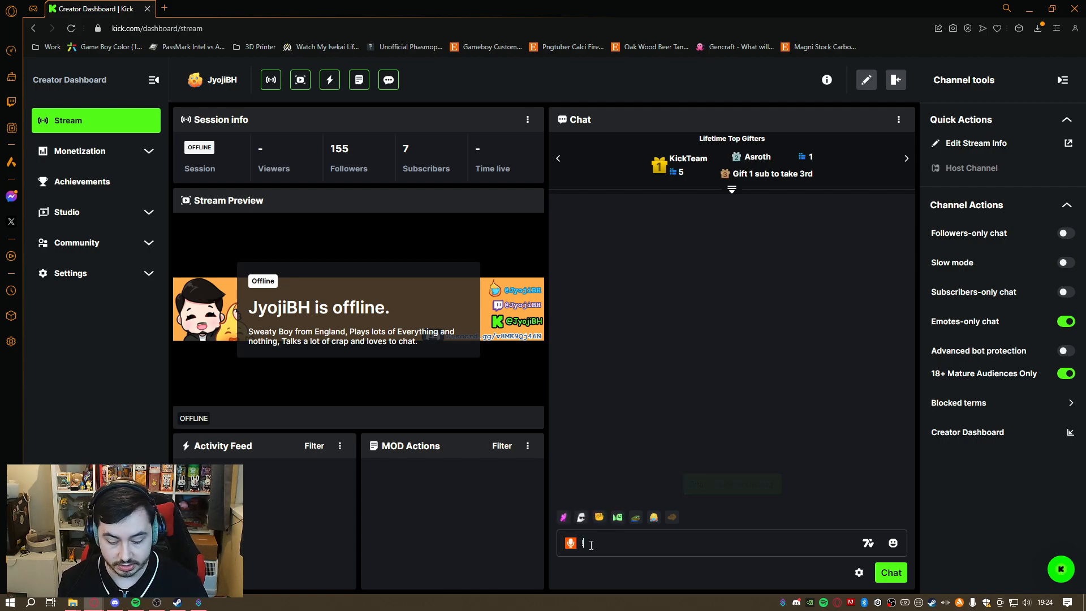
key(Return)
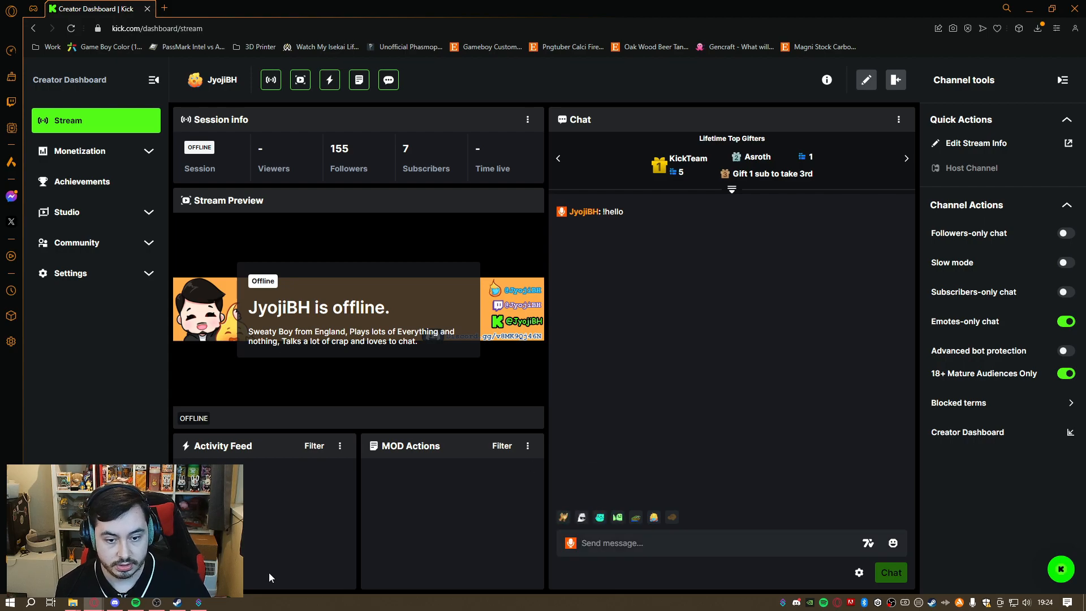
click(199, 602)
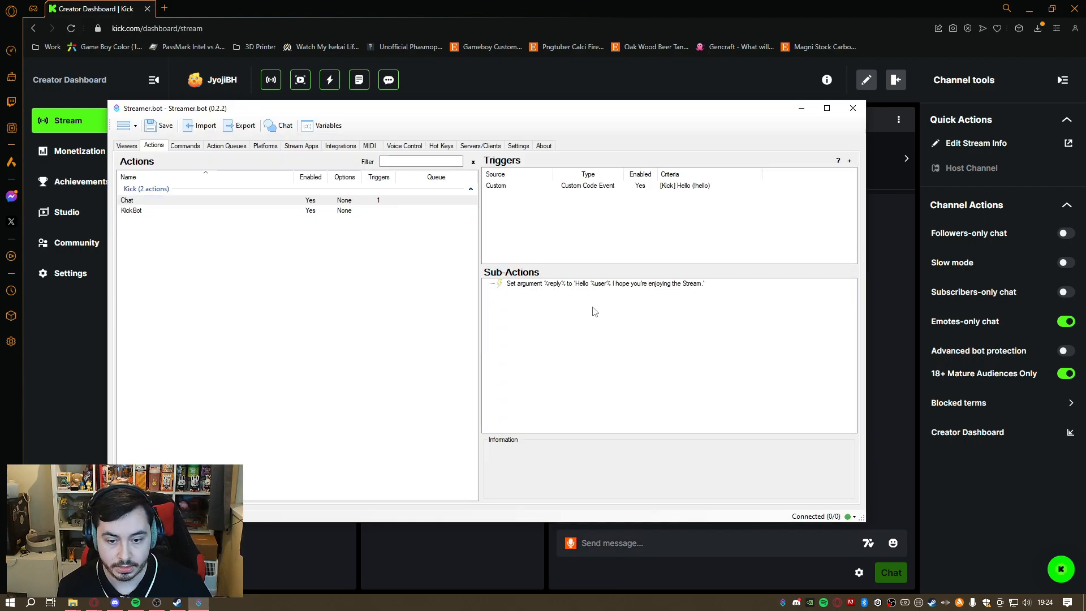
click(924, 464)
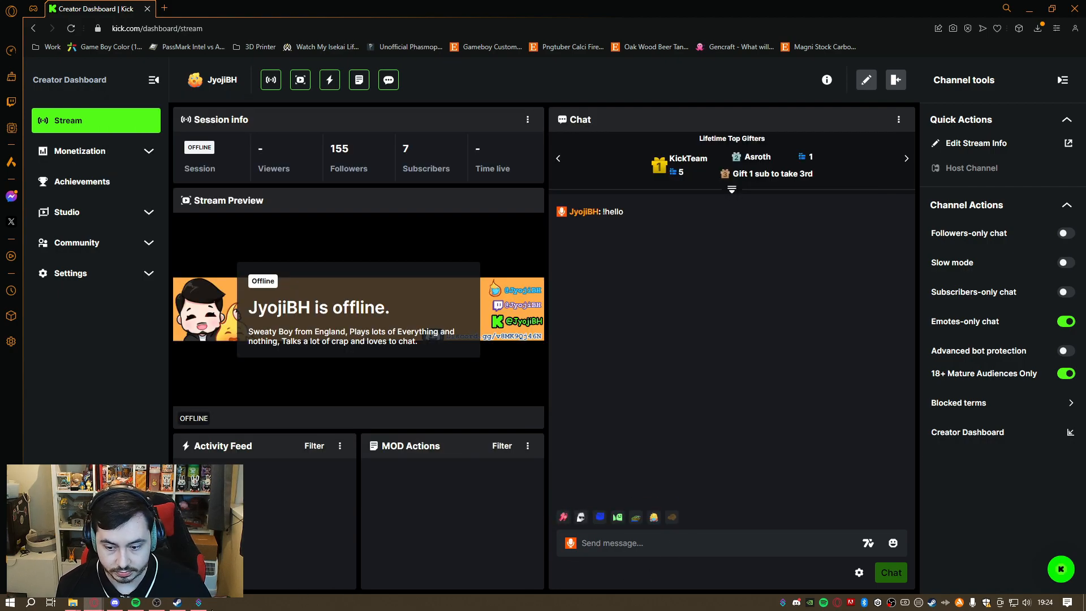
Switch to Streamer.bot, minimize the browser behind it, and select the Chat action's Set Argument sub-action for checking.
click(198, 603)
click(602, 398)
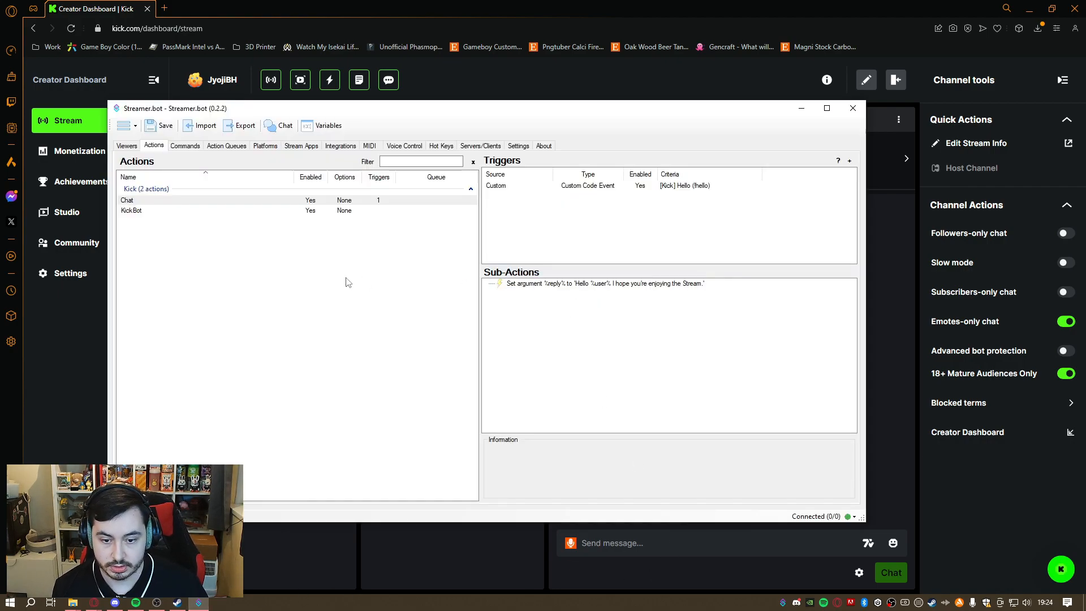
click(629, 286)
click(596, 326)
right_click(589, 308)
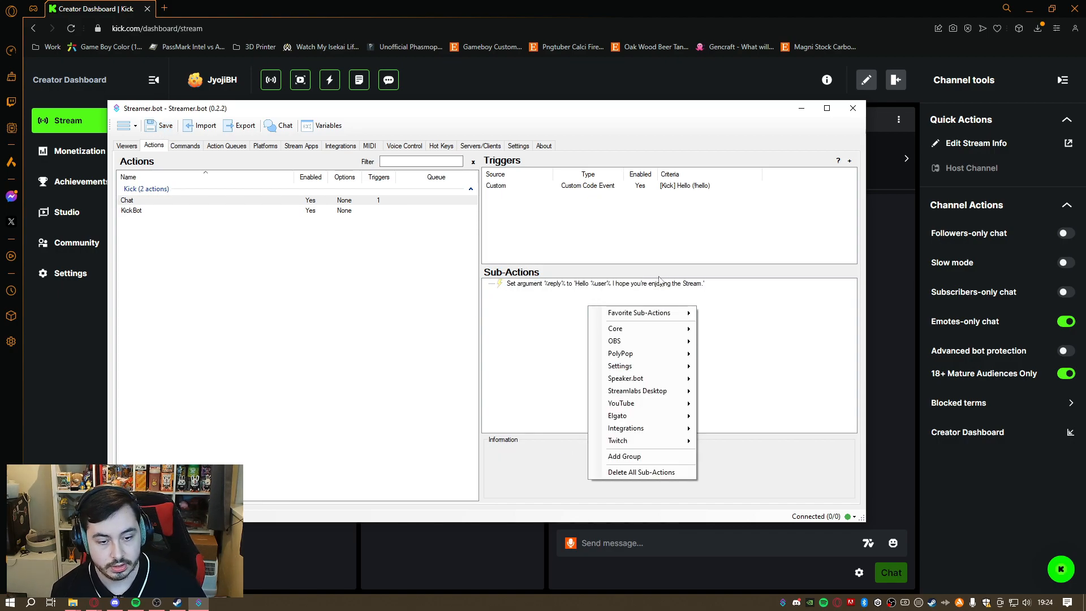
click(1030, 9)
click(631, 319)
click(585, 284)
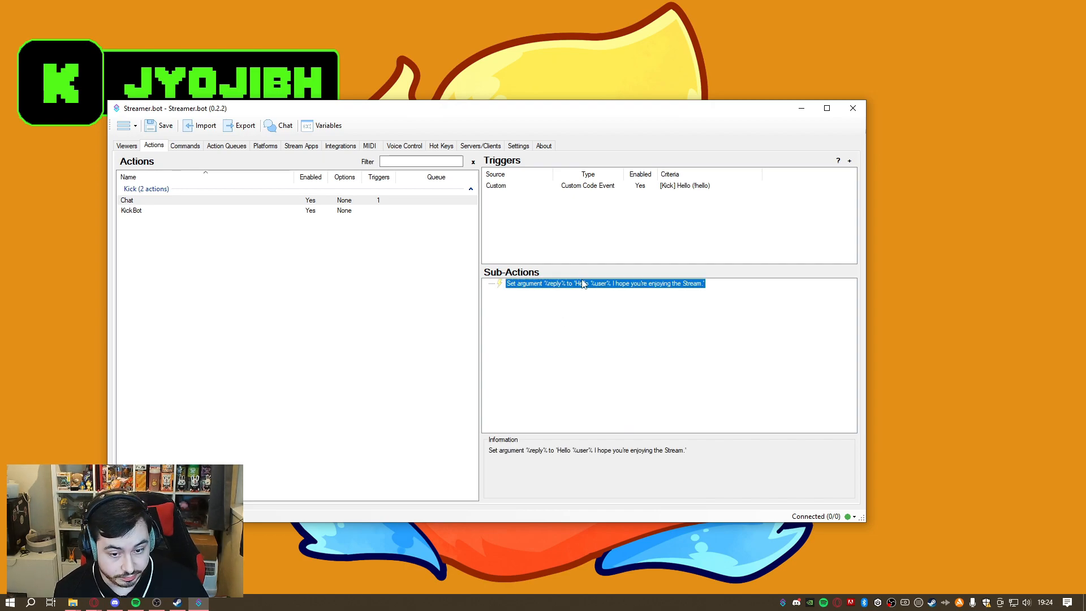
Add an Execute C# Method sub-action to the Chat action, using the Kick code and the SendReply method.
right_click(558, 312)
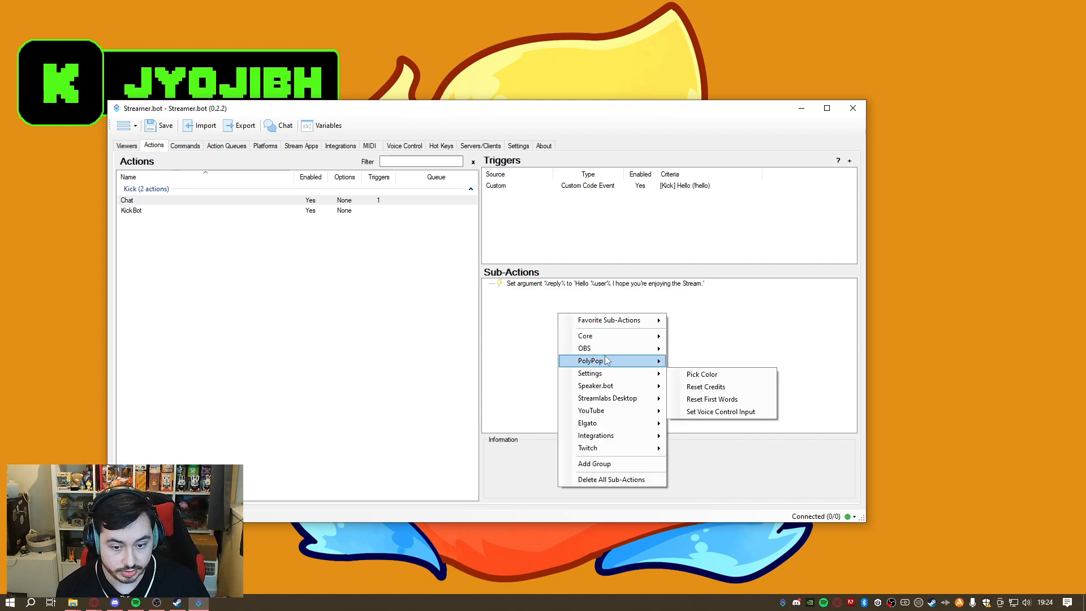
mouse_move(613, 339)
mouse_move(716, 374)
click(803, 389)
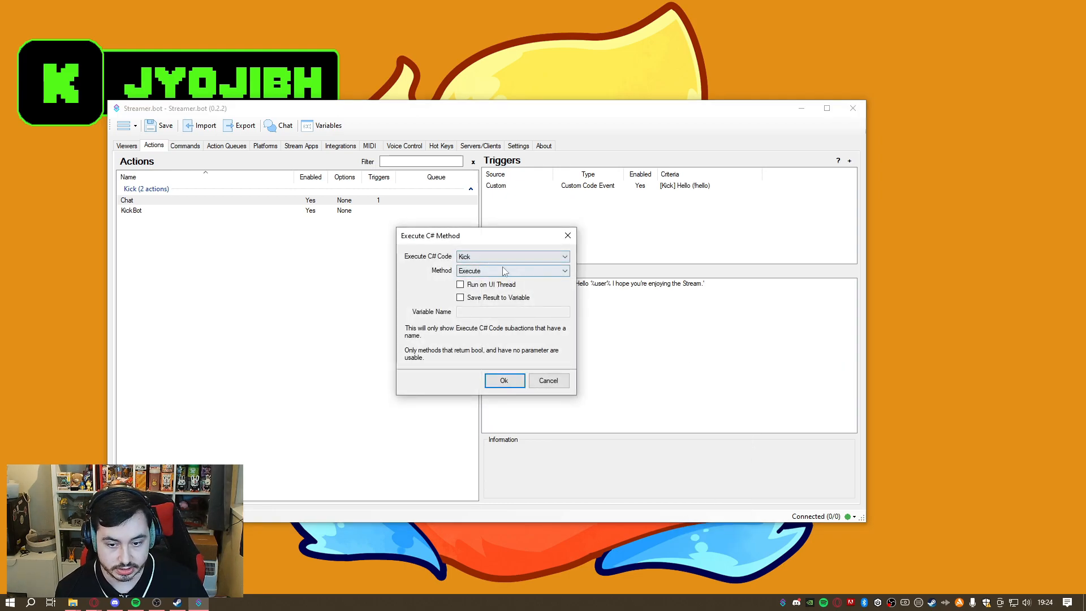
click(503, 270)
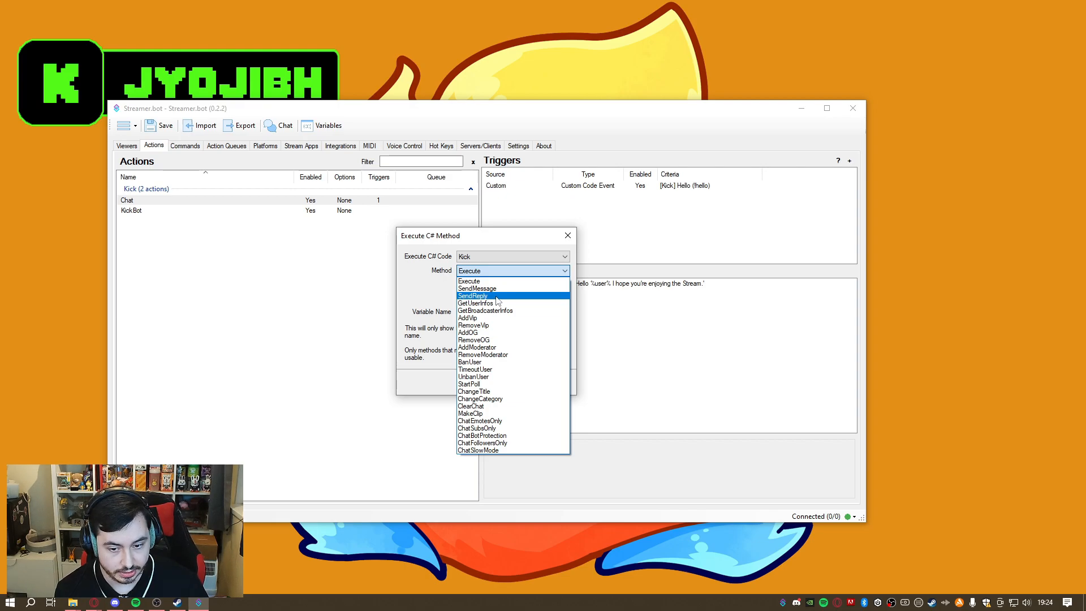
click(496, 296)
click(515, 383)
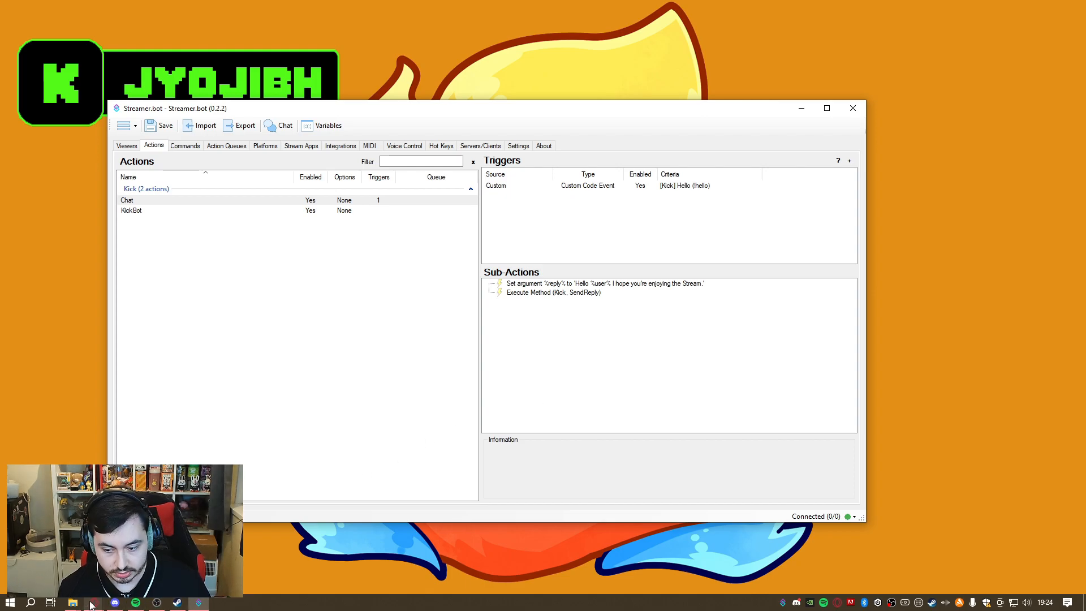
Switch back to the Kick creator dashboard, send !hello in the chat, and check the bot's reply.
mouse_move(91, 604)
click(548, 557)
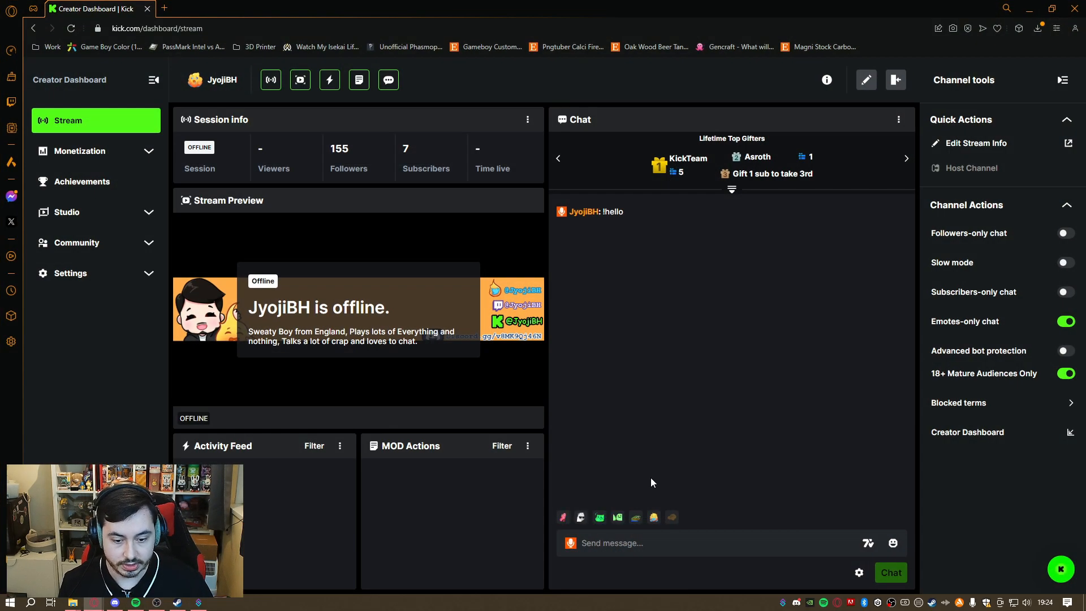
click(655, 545)
text(!hello)
key(Return)
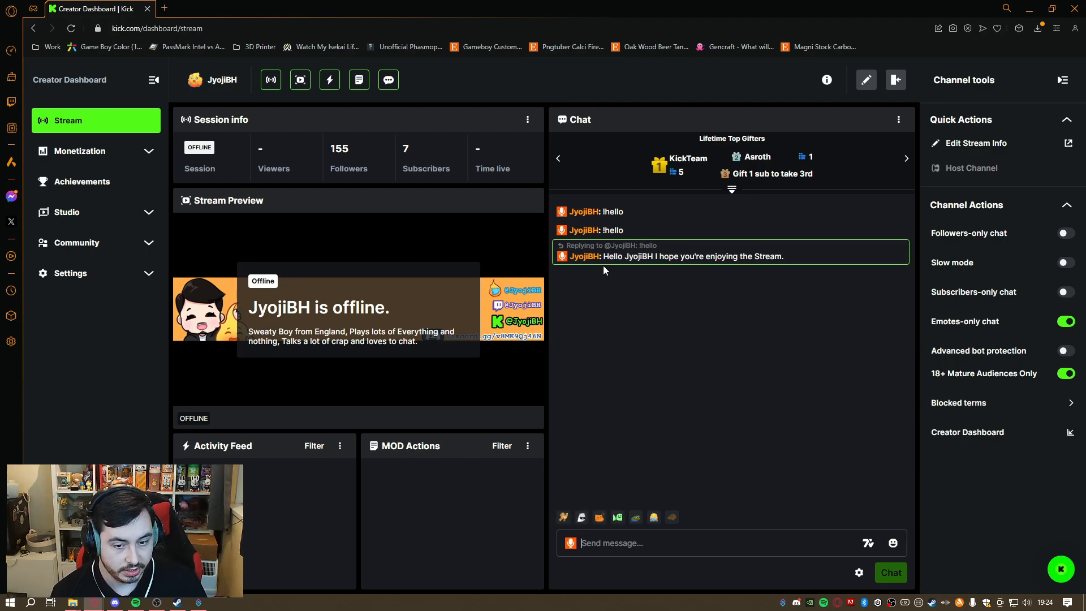
drag(602, 256, 792, 261)
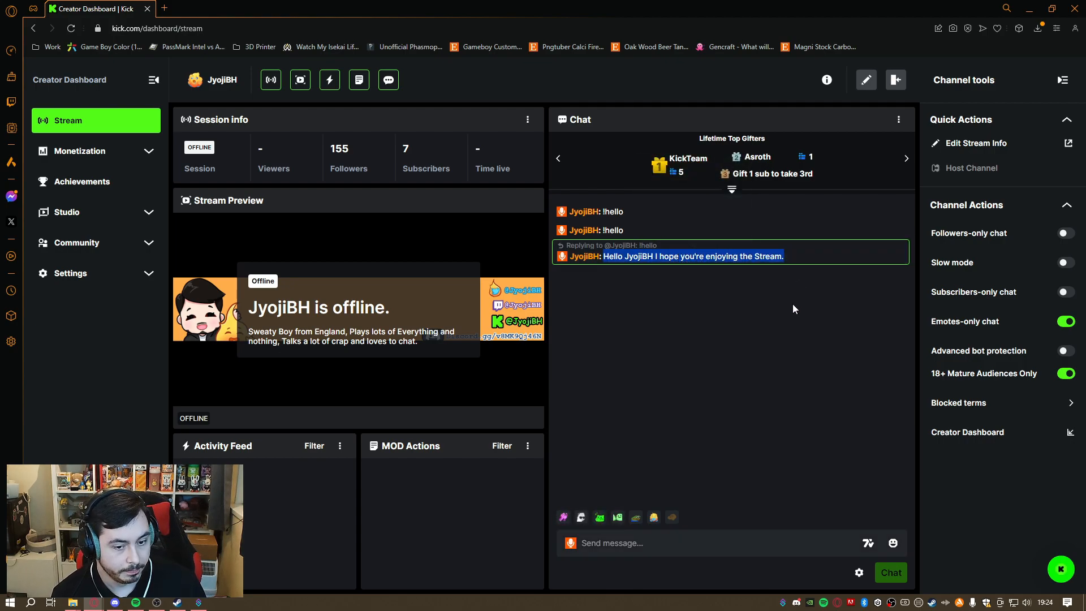
click(773, 303)
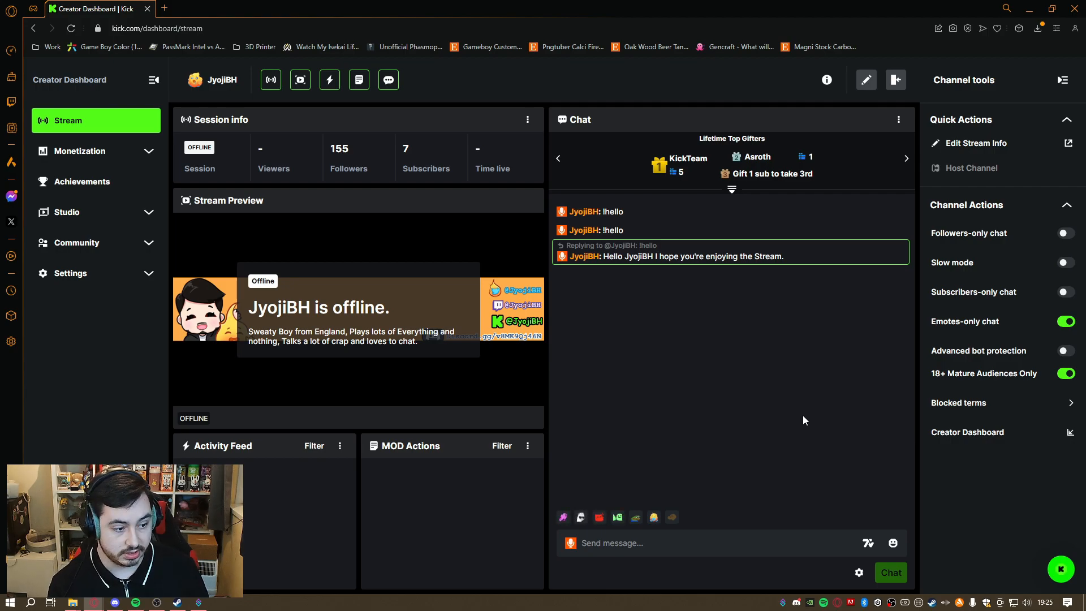
double_click(725, 381)
click(799, 350)
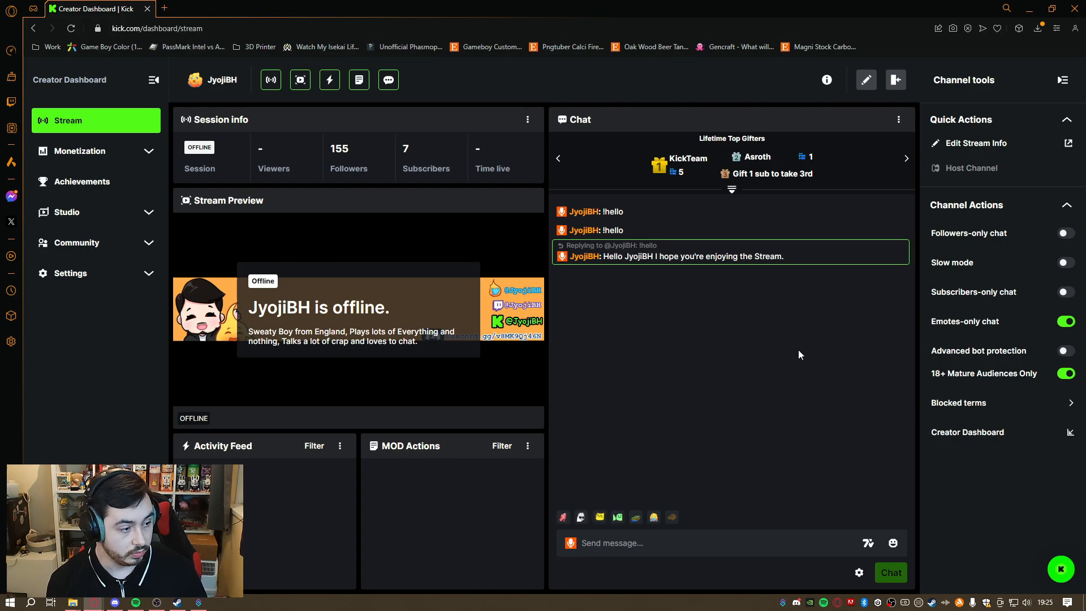